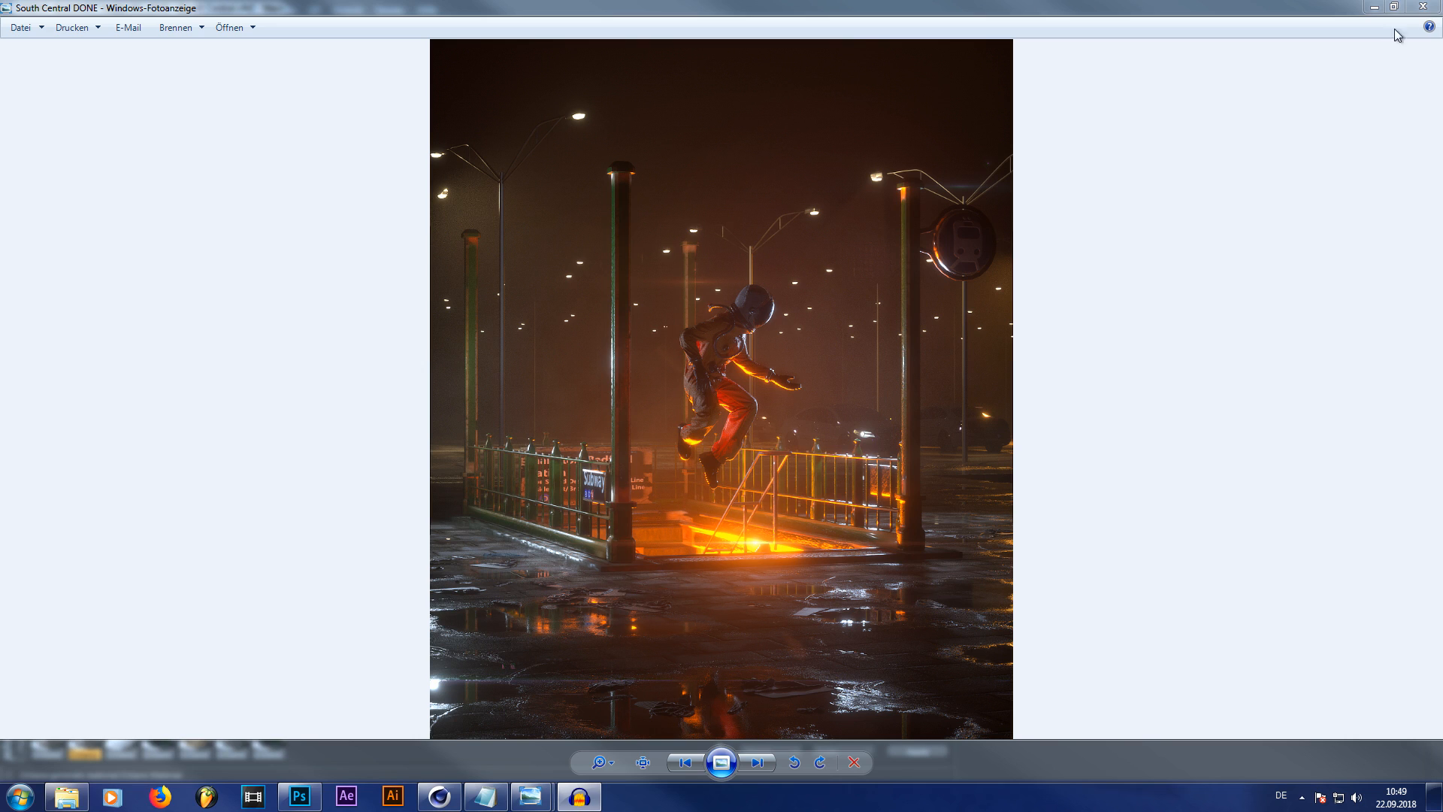
Switch to Cinema 4D and open the selected Octane mix material in the Octane Node Editor
click(1376, 7)
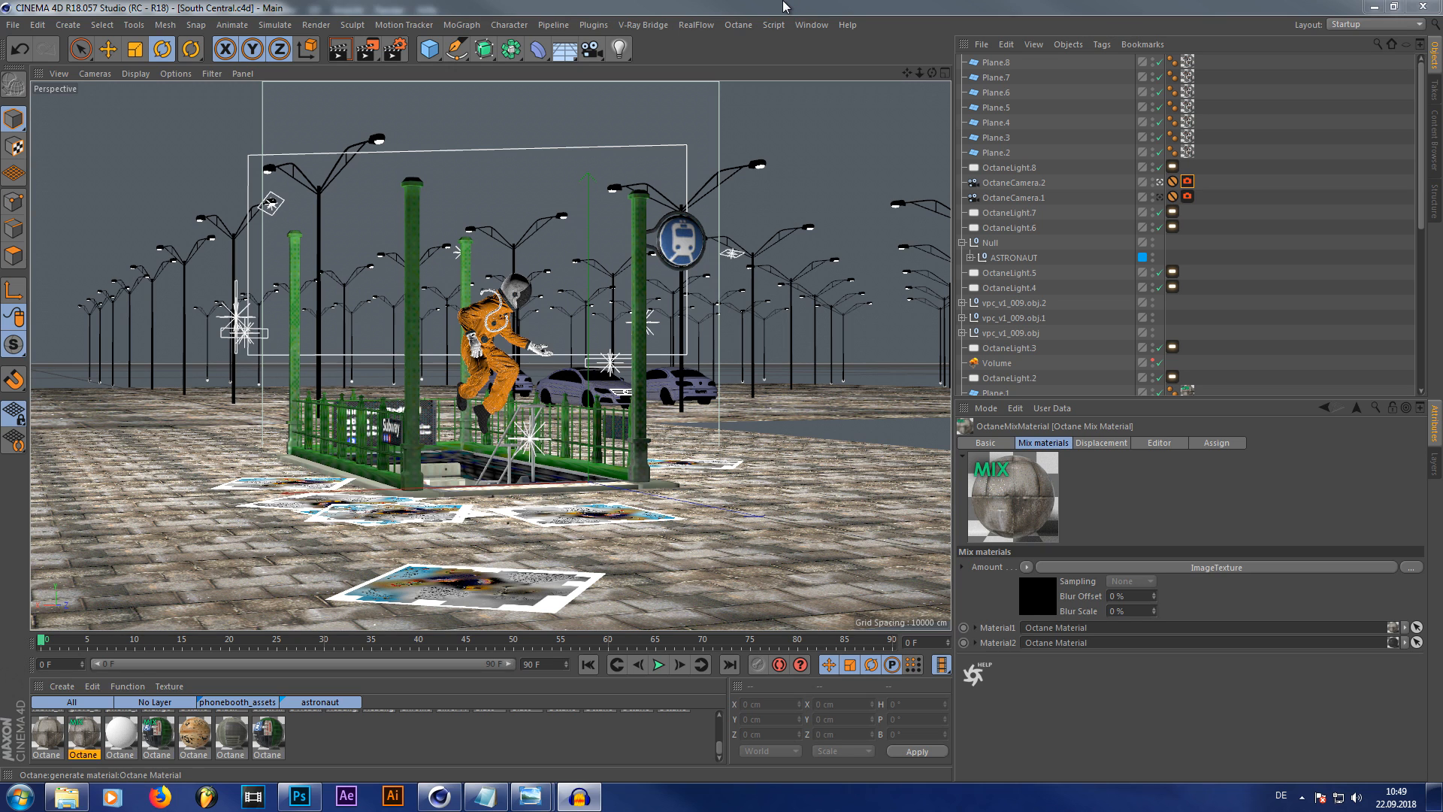
double_click(82, 741)
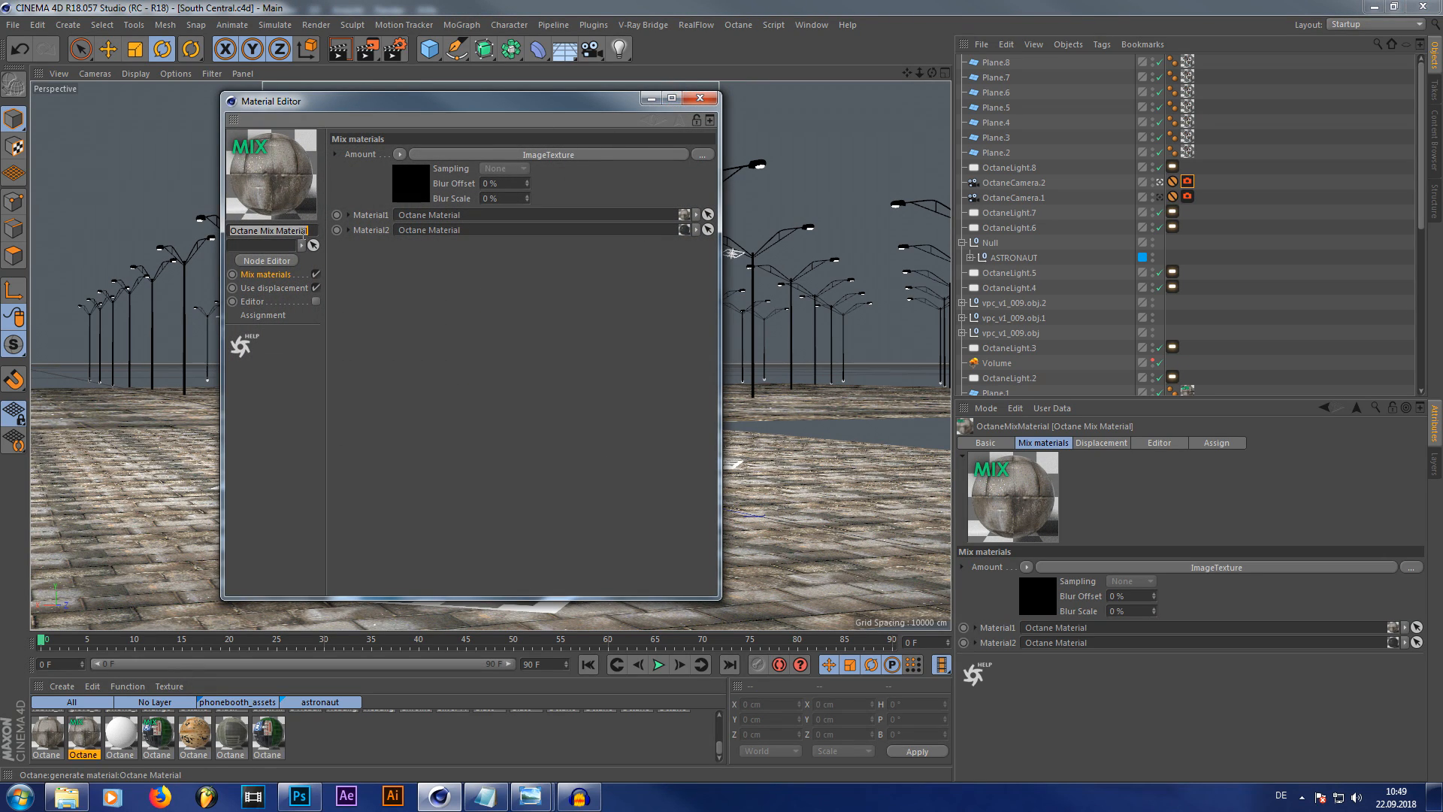
click(271, 261)
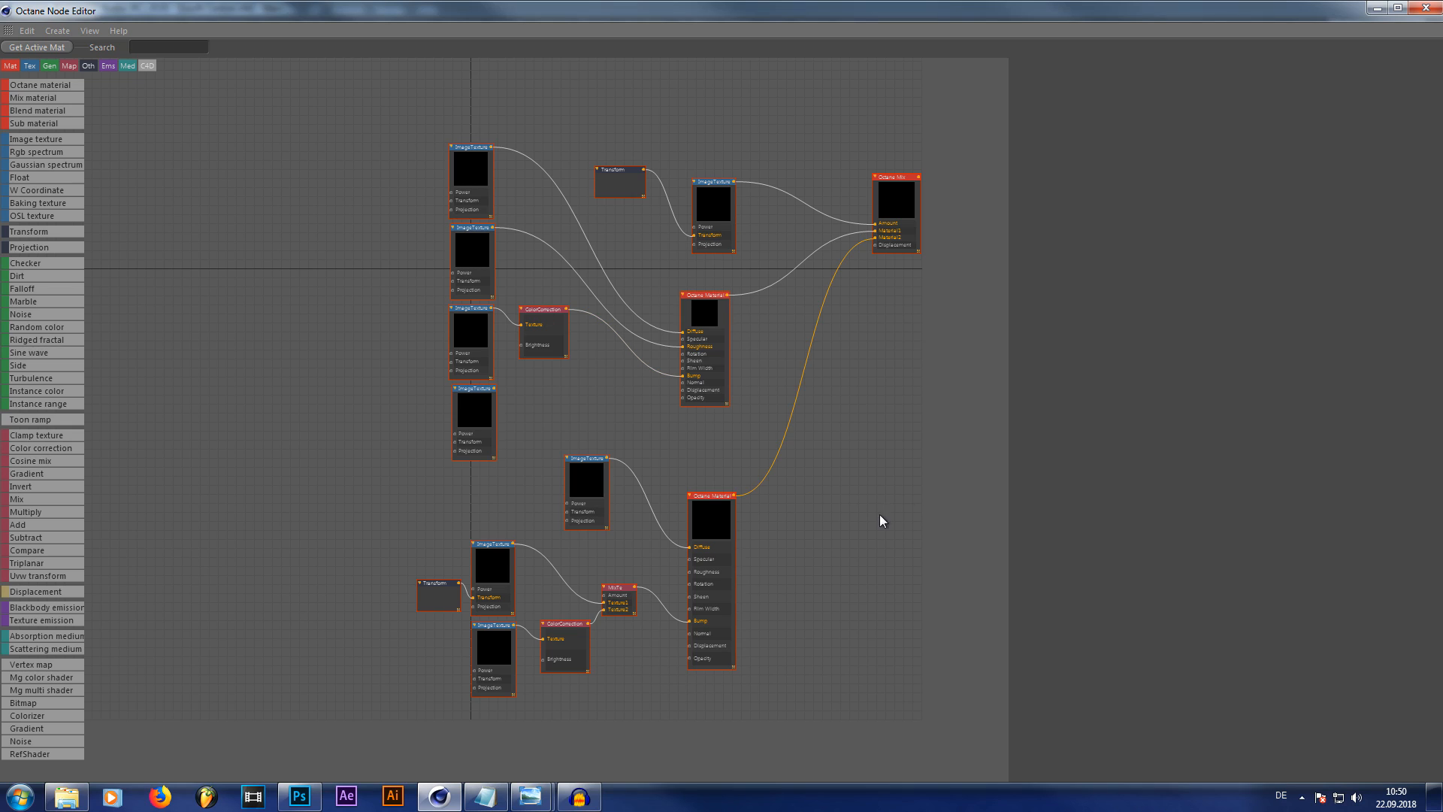
Examine the diffuse and index settings of the mix's two Octane materials and the image texture driving its amount
click(696, 313)
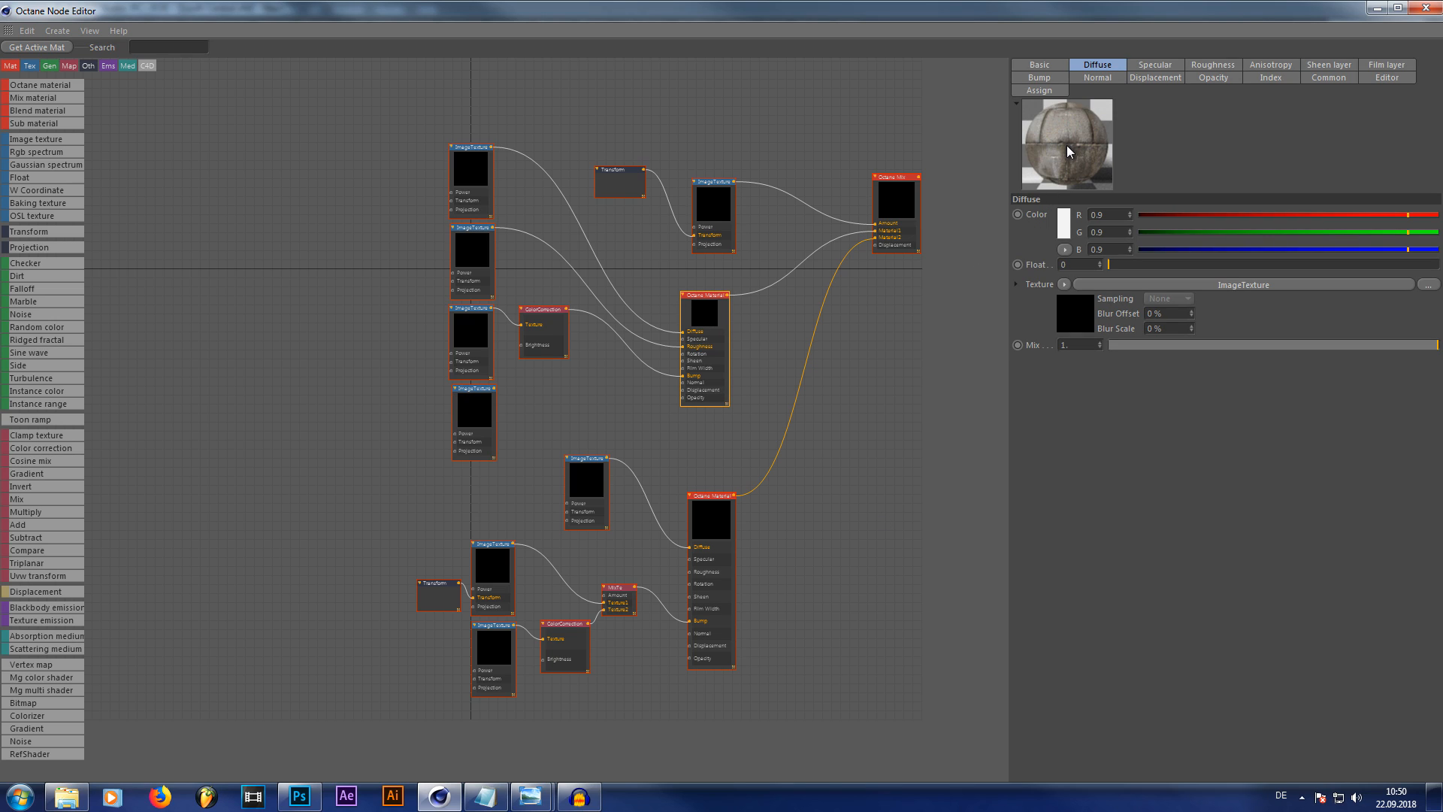
click(707, 522)
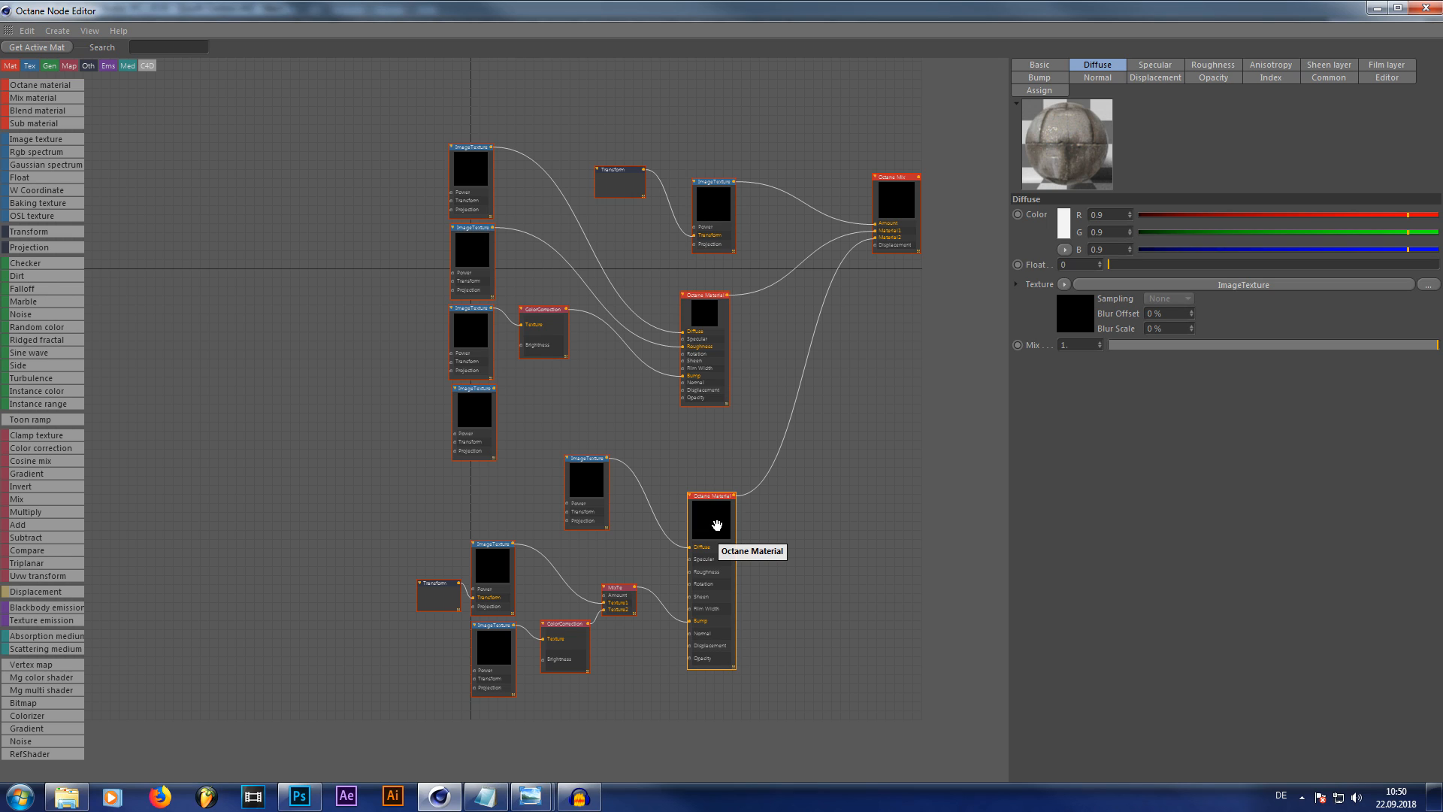
click(705, 314)
click(1267, 79)
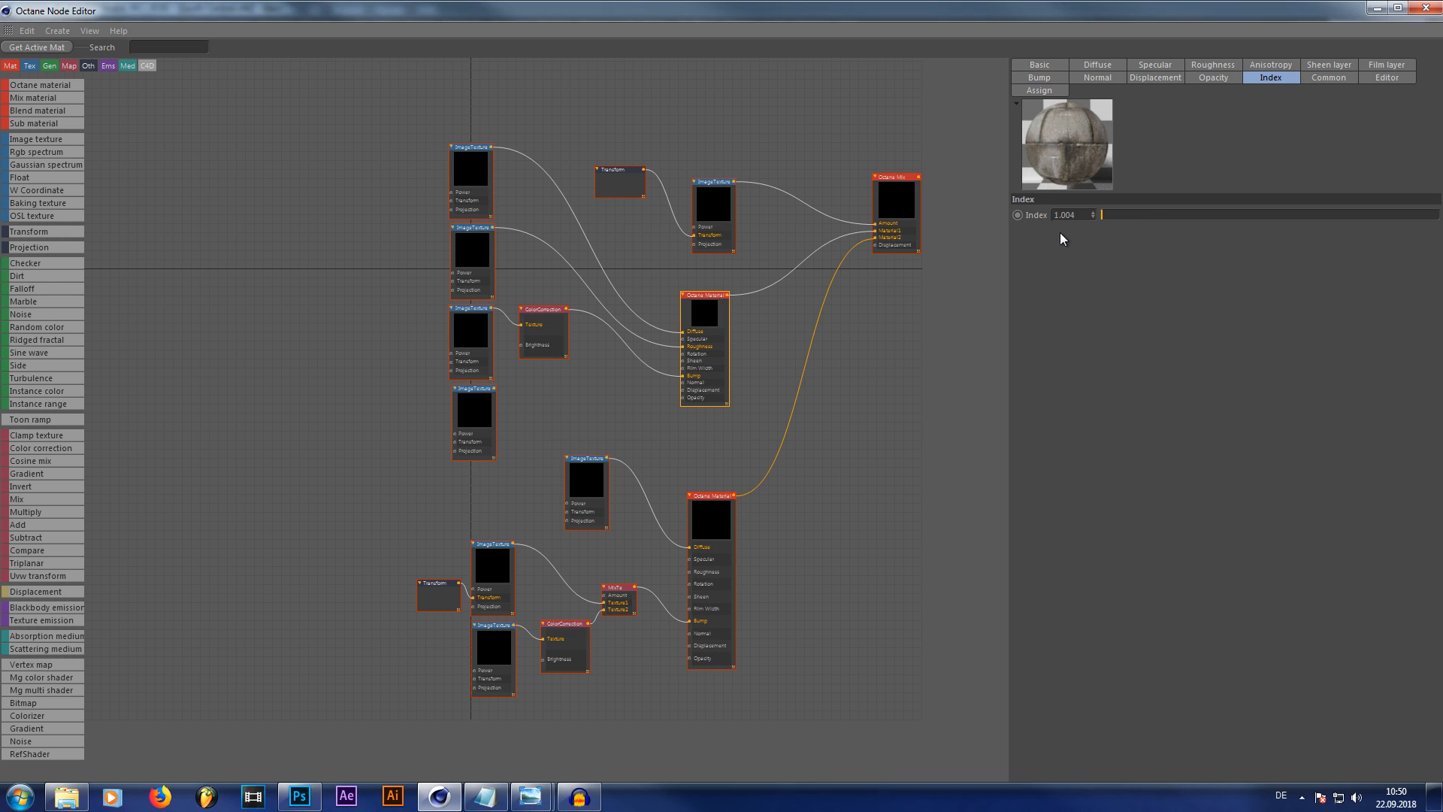
click(702, 524)
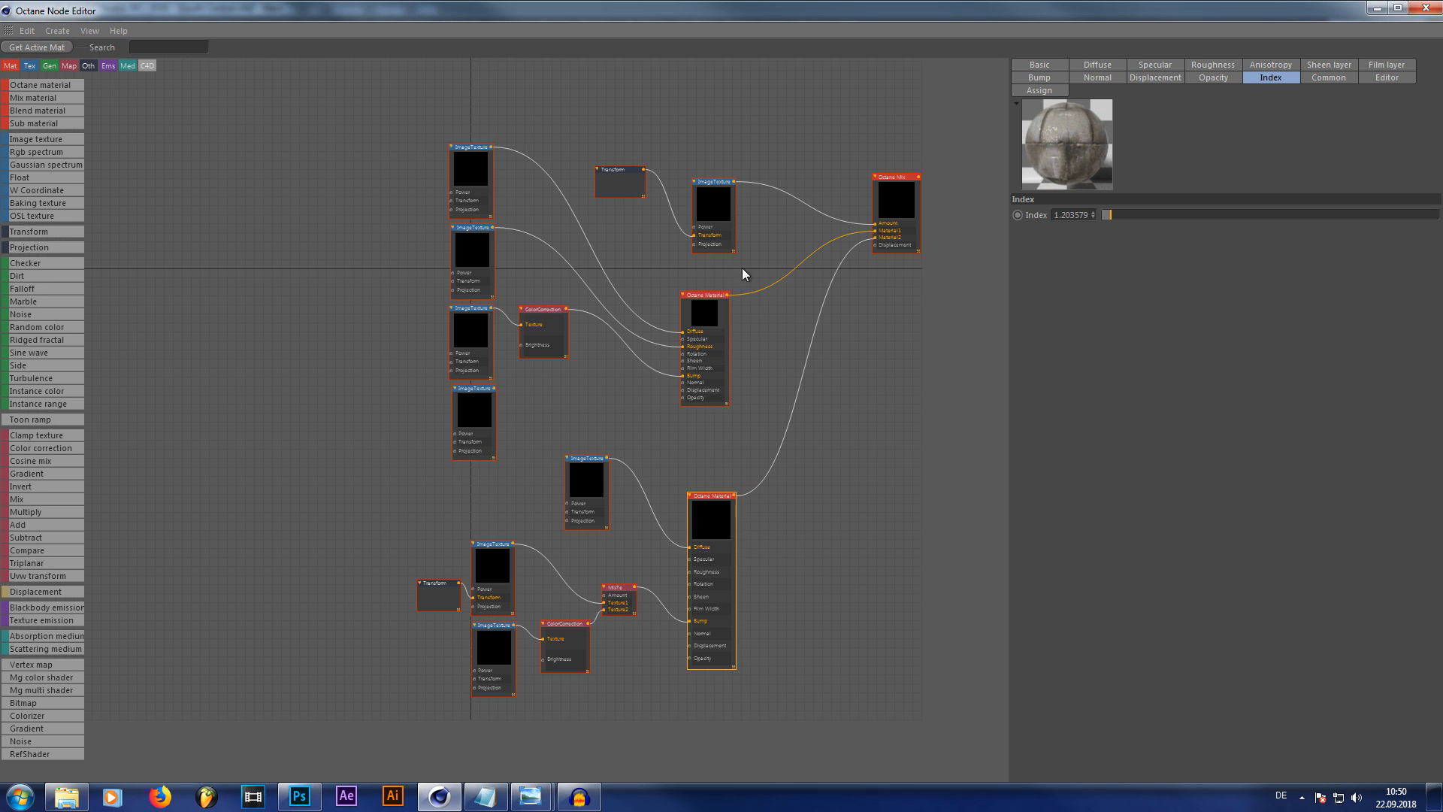
click(717, 221)
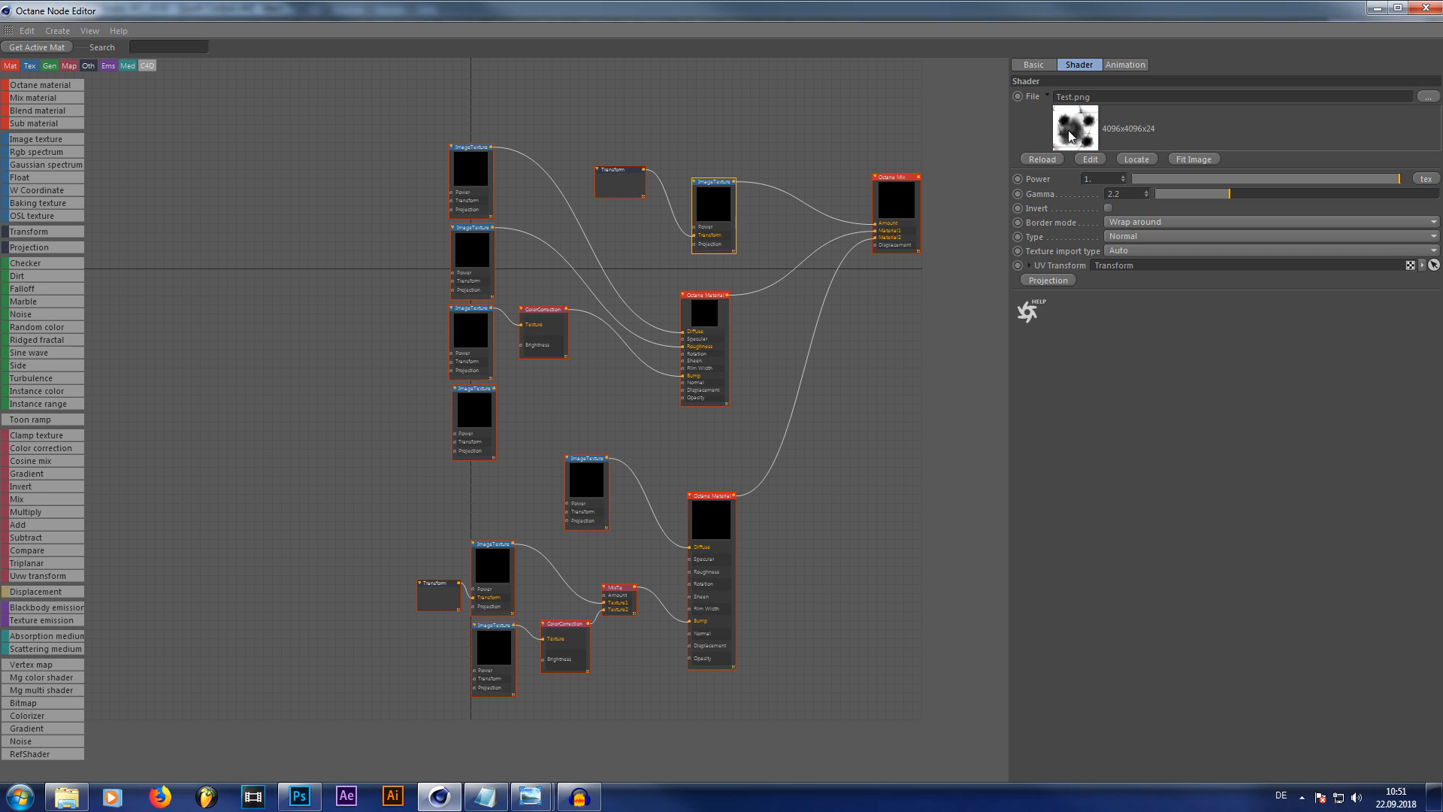
click(699, 523)
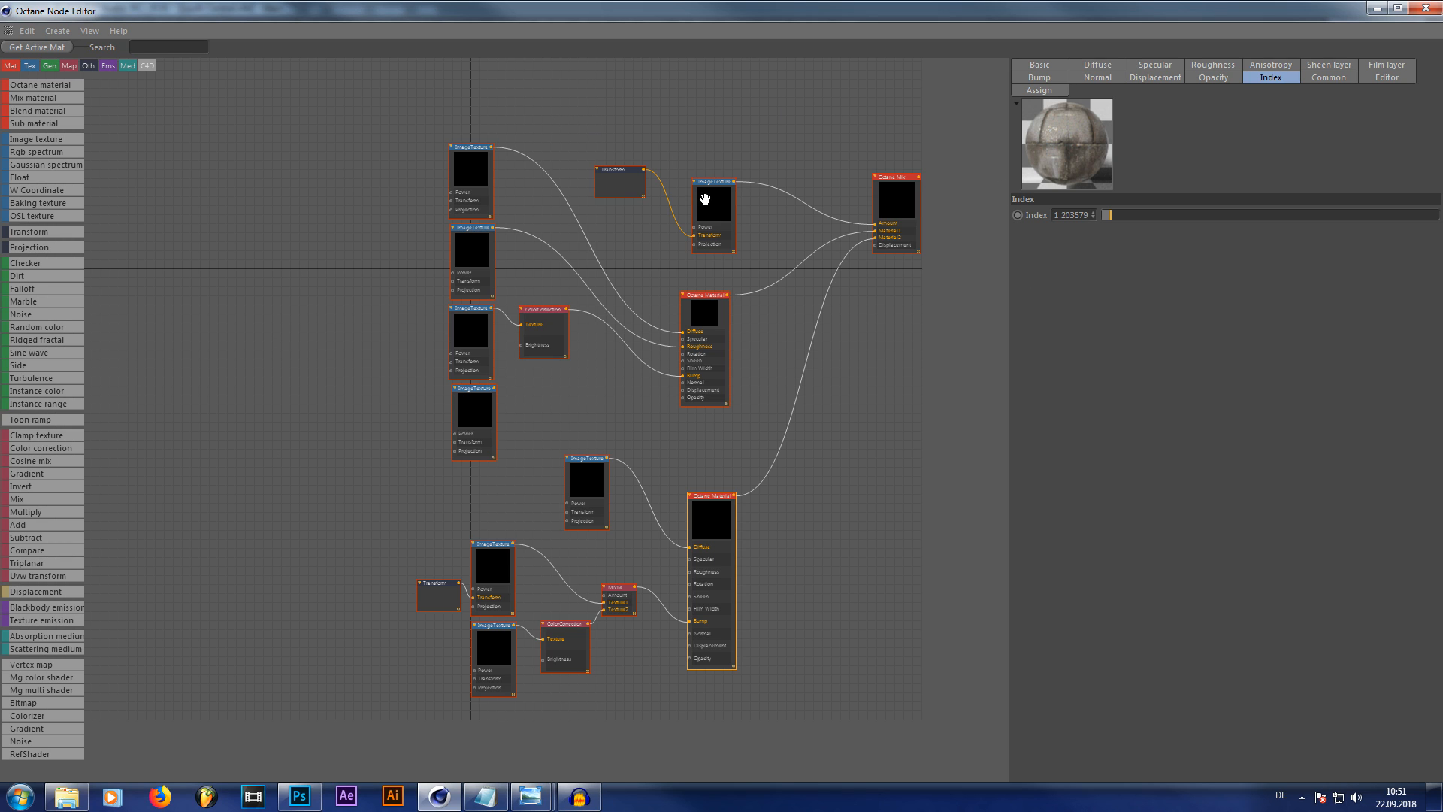
Switch to Photoshop and create a new transparent document measuring 4096 by 4096 pixels
click(1376, 9)
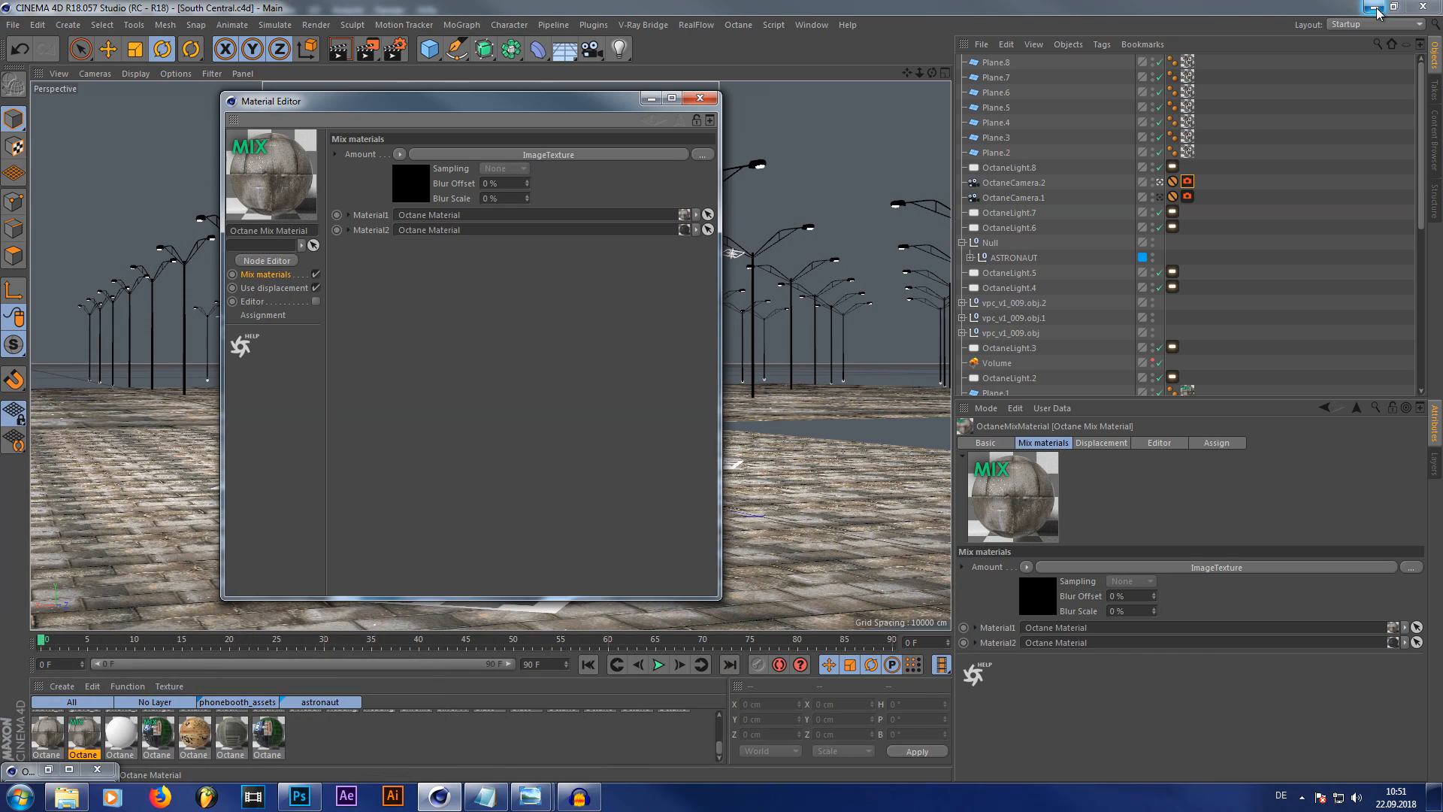
click(299, 795)
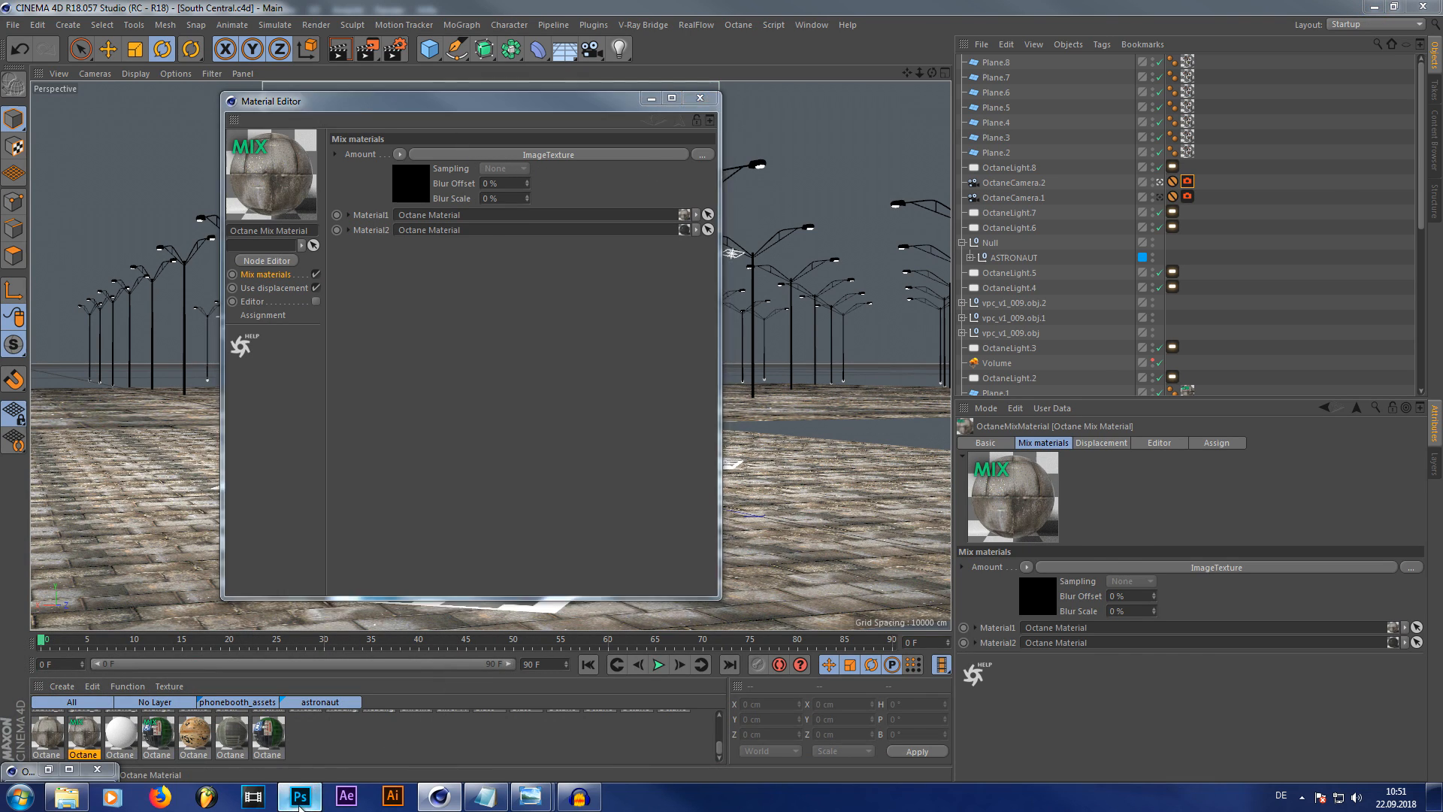
click(249, 237)
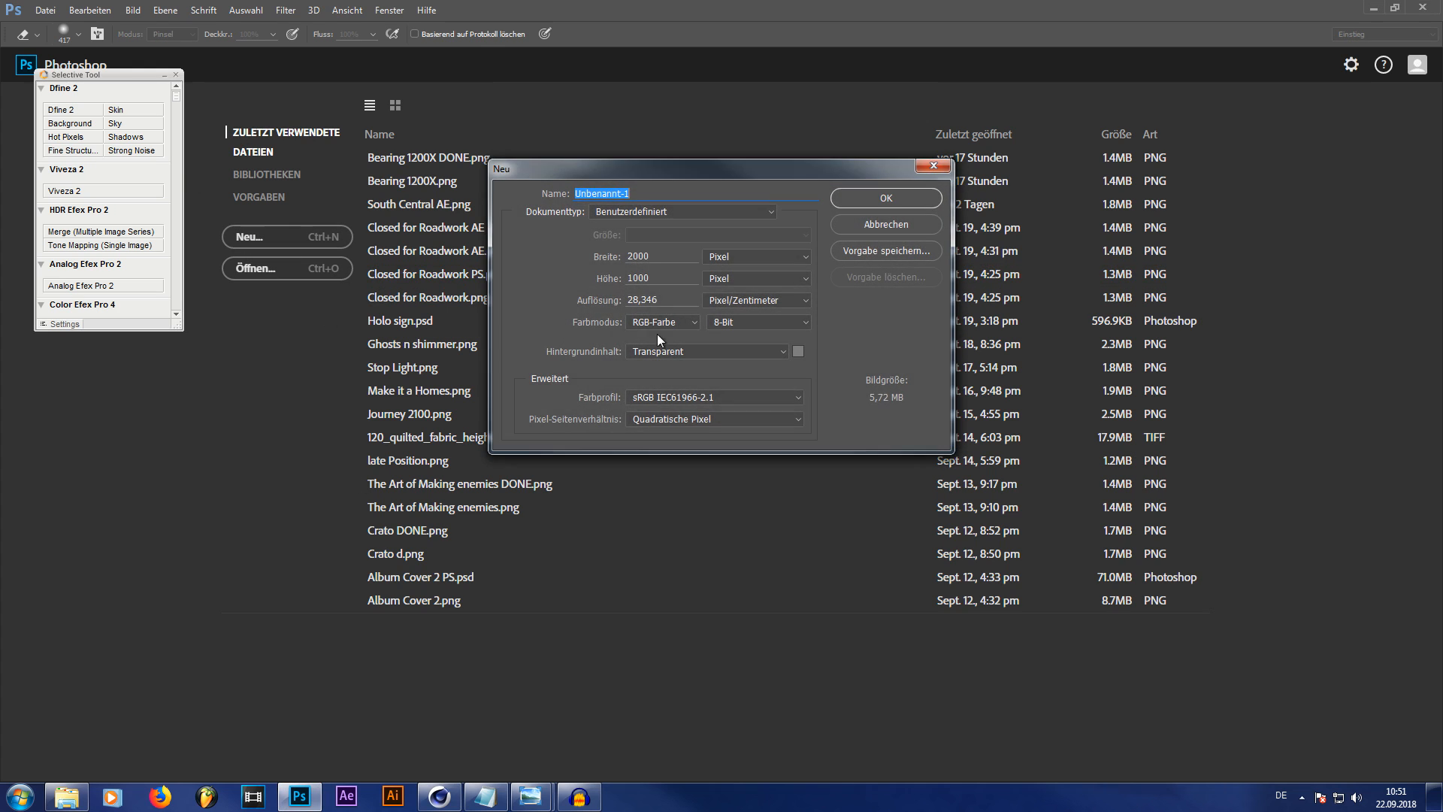
text(4096)
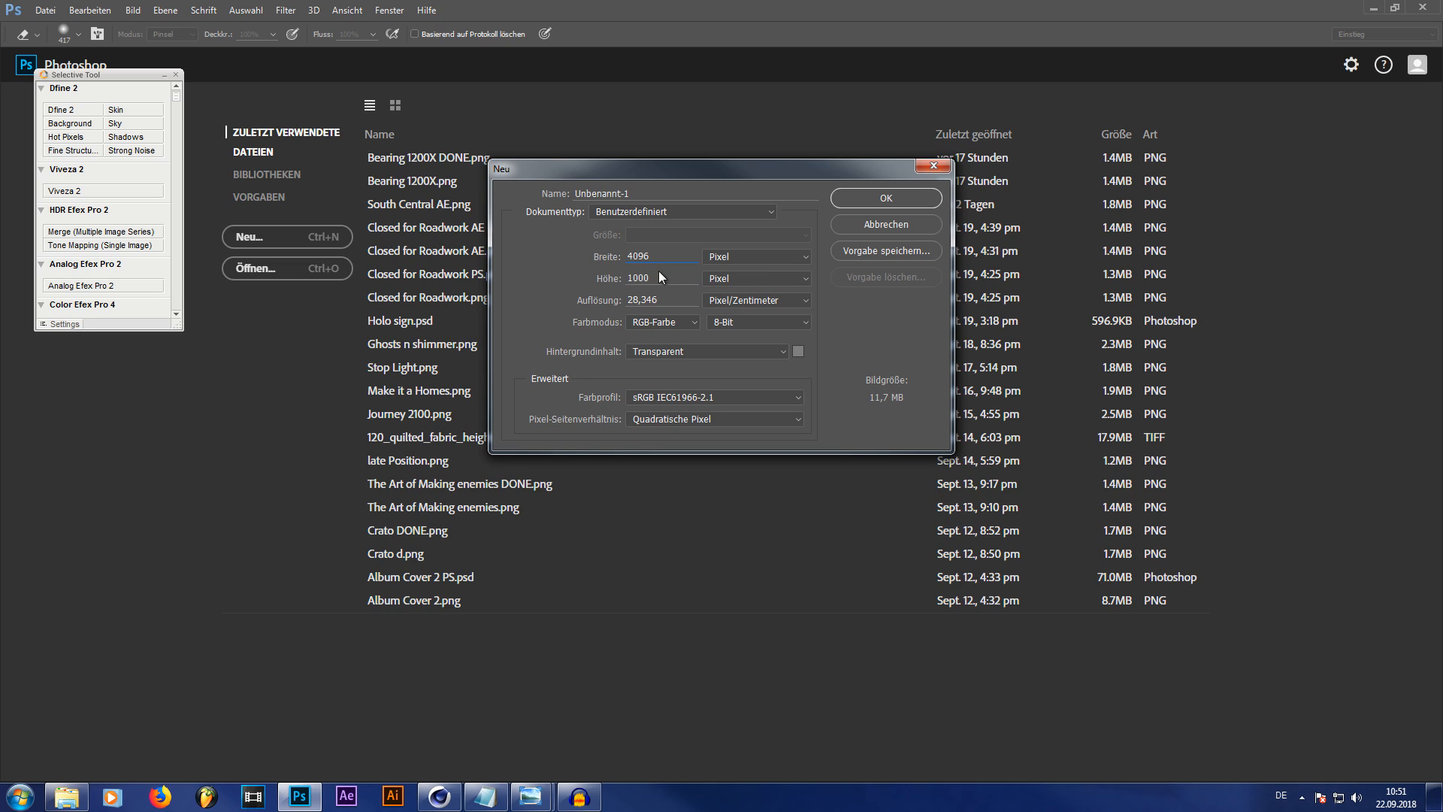
key(Tab)
text(4096)
key(Return)
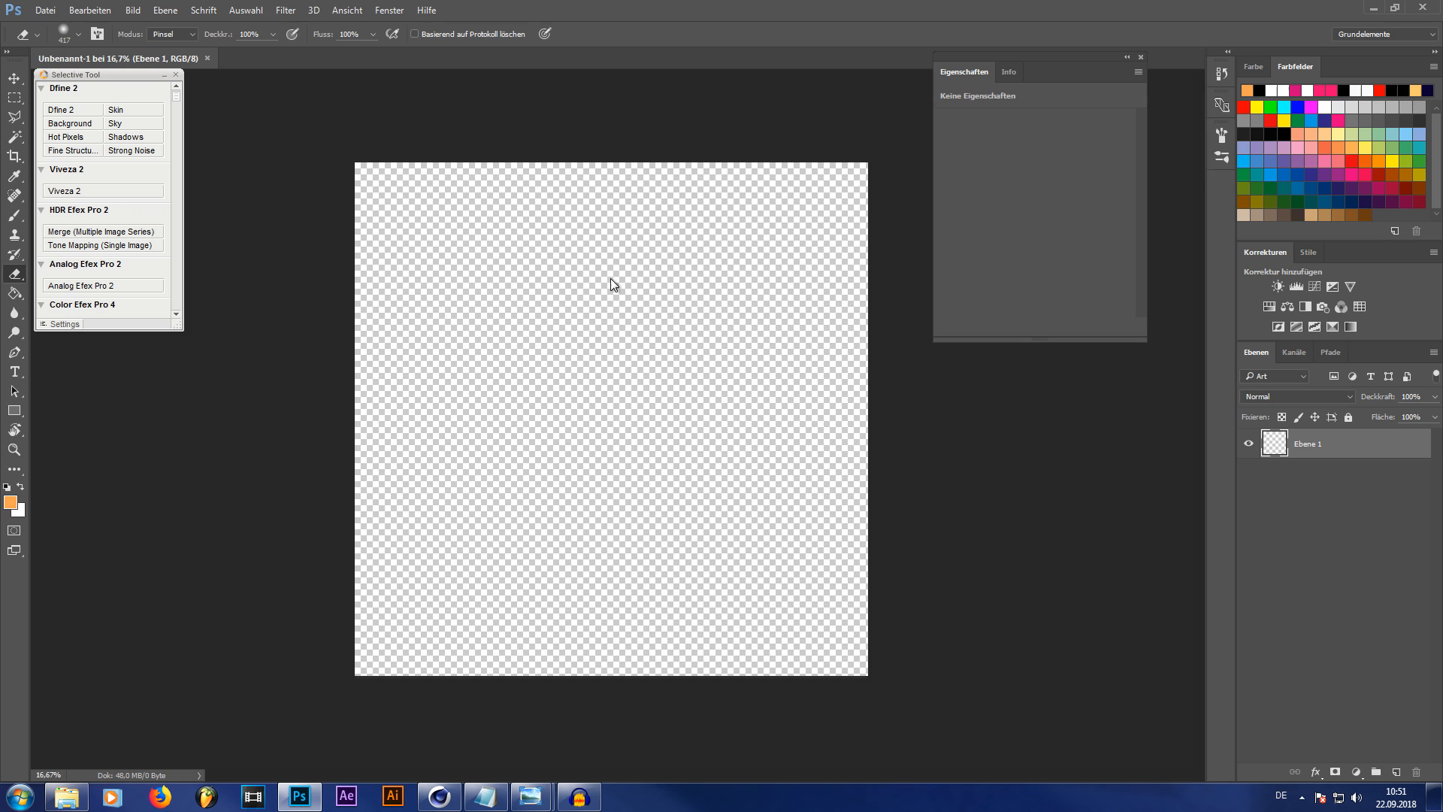
Cover the whole canvas with a white filled rectangle shape
click(14, 411)
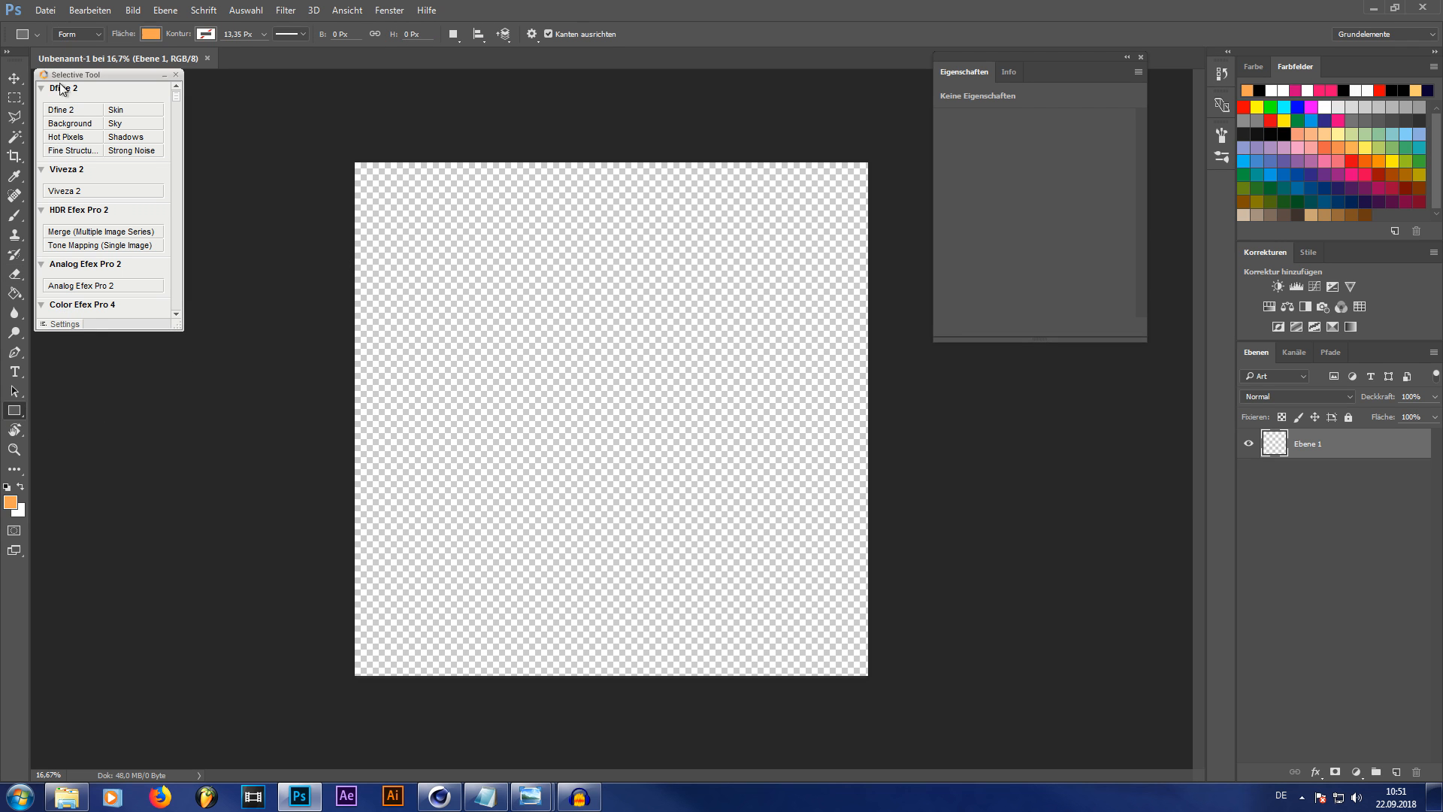
click(152, 34)
click(91, 113)
click(531, 176)
drag(276, 126, 915, 718)
click(1336, 481)
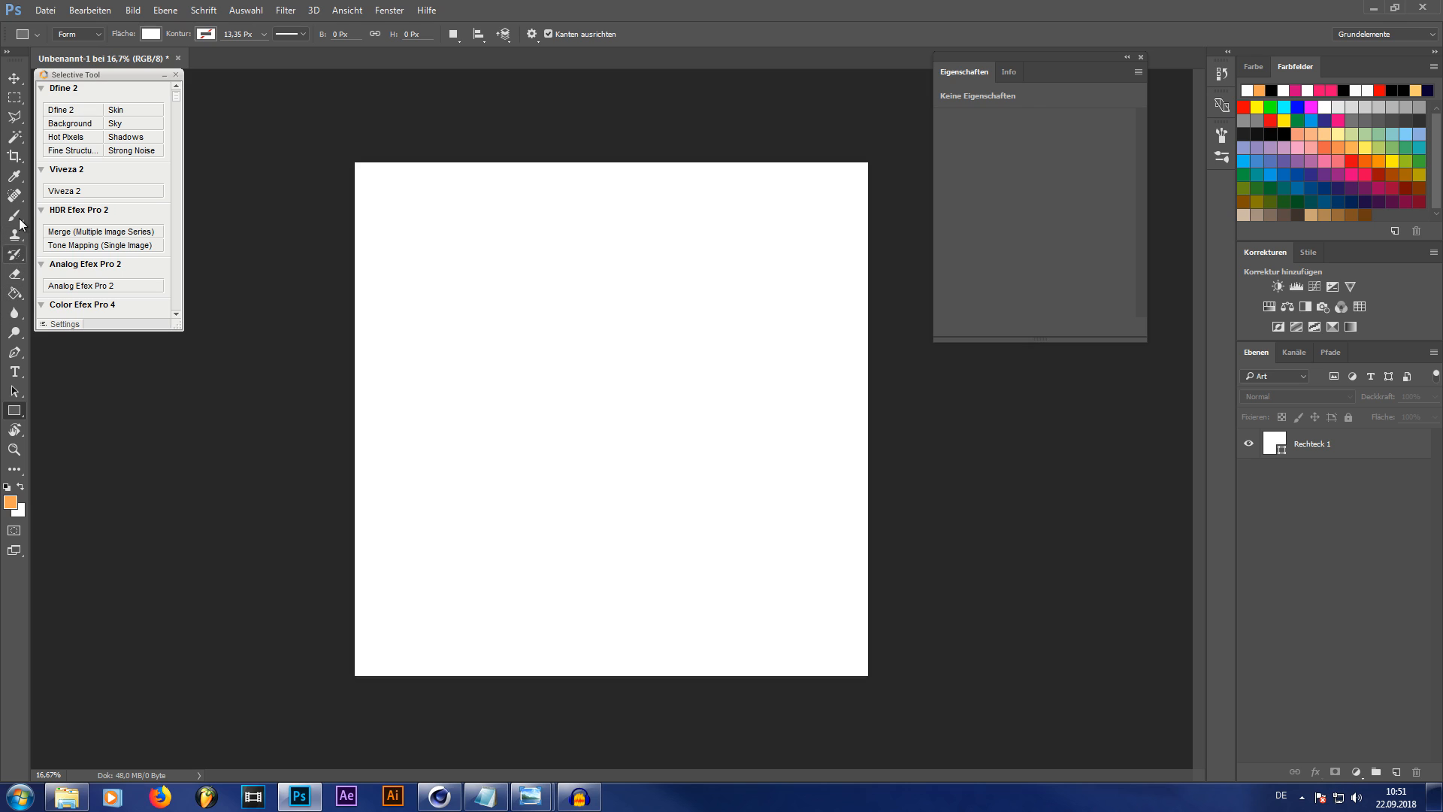
Add an empty layer above the rectangle and choose the rough 3151 px cloud brush with black as foreground colour
key(i)
click(15, 500)
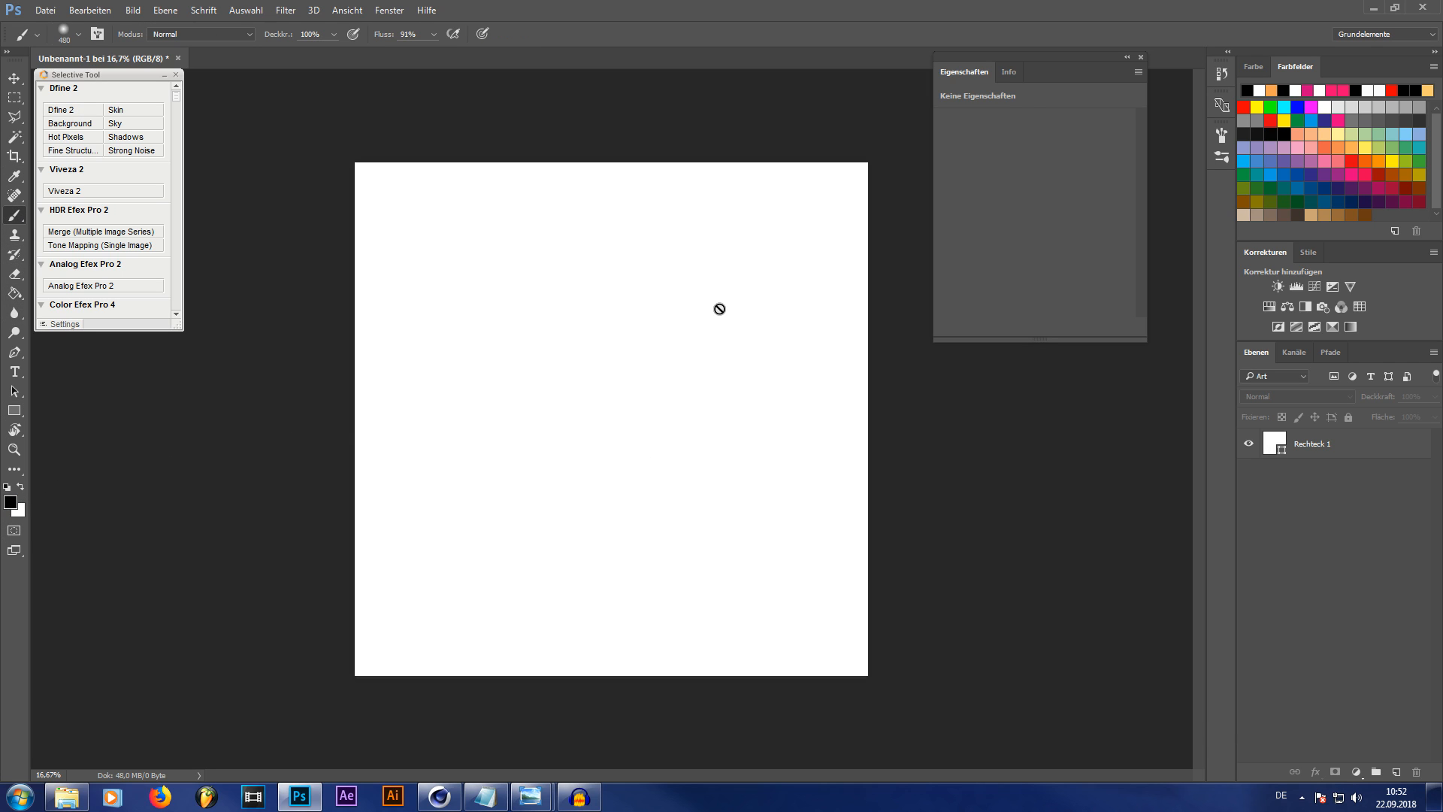
click(79, 34)
scroll(271, 197, up, 1)
drag(271, 197, 248, 312)
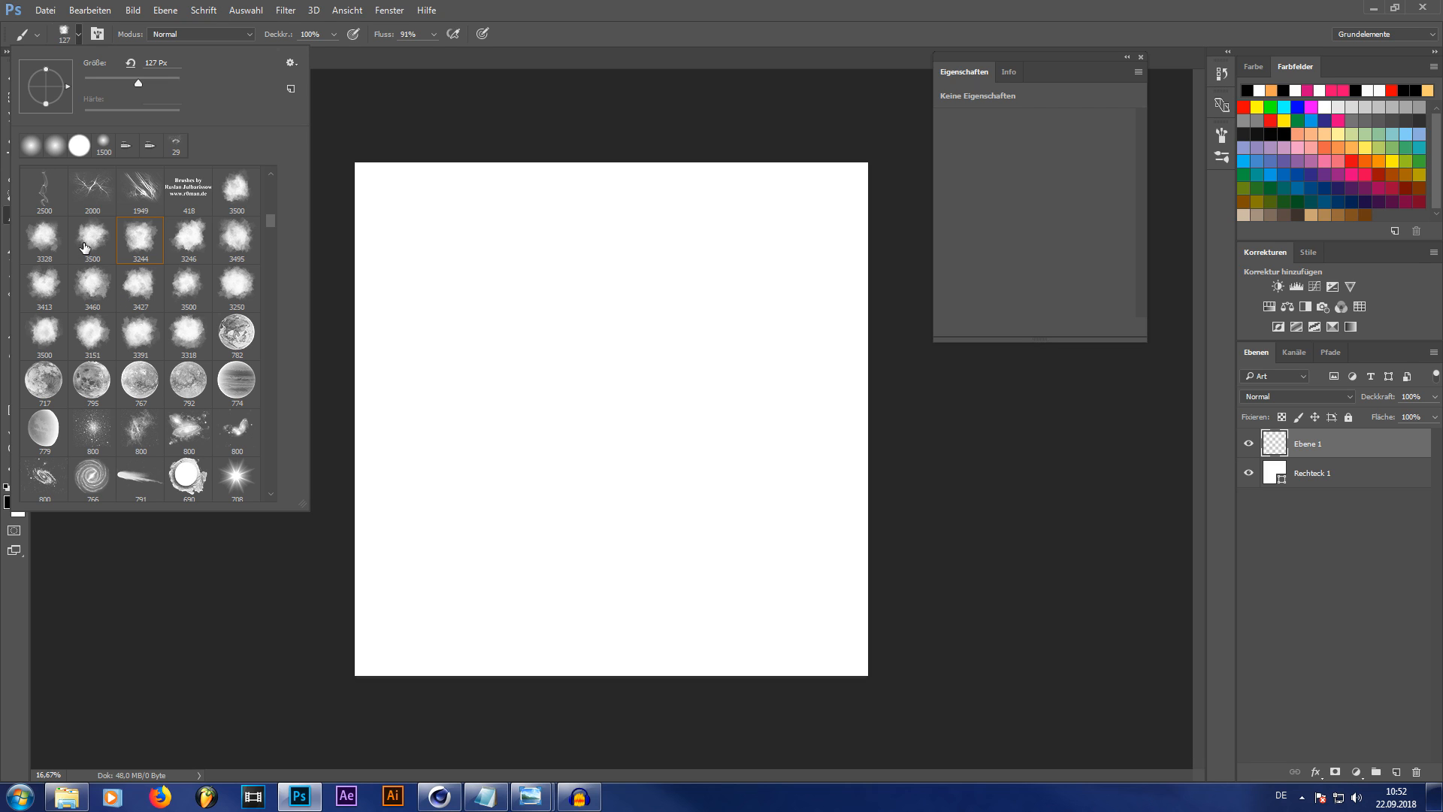
click(95, 342)
click(147, 79)
click(583, 4)
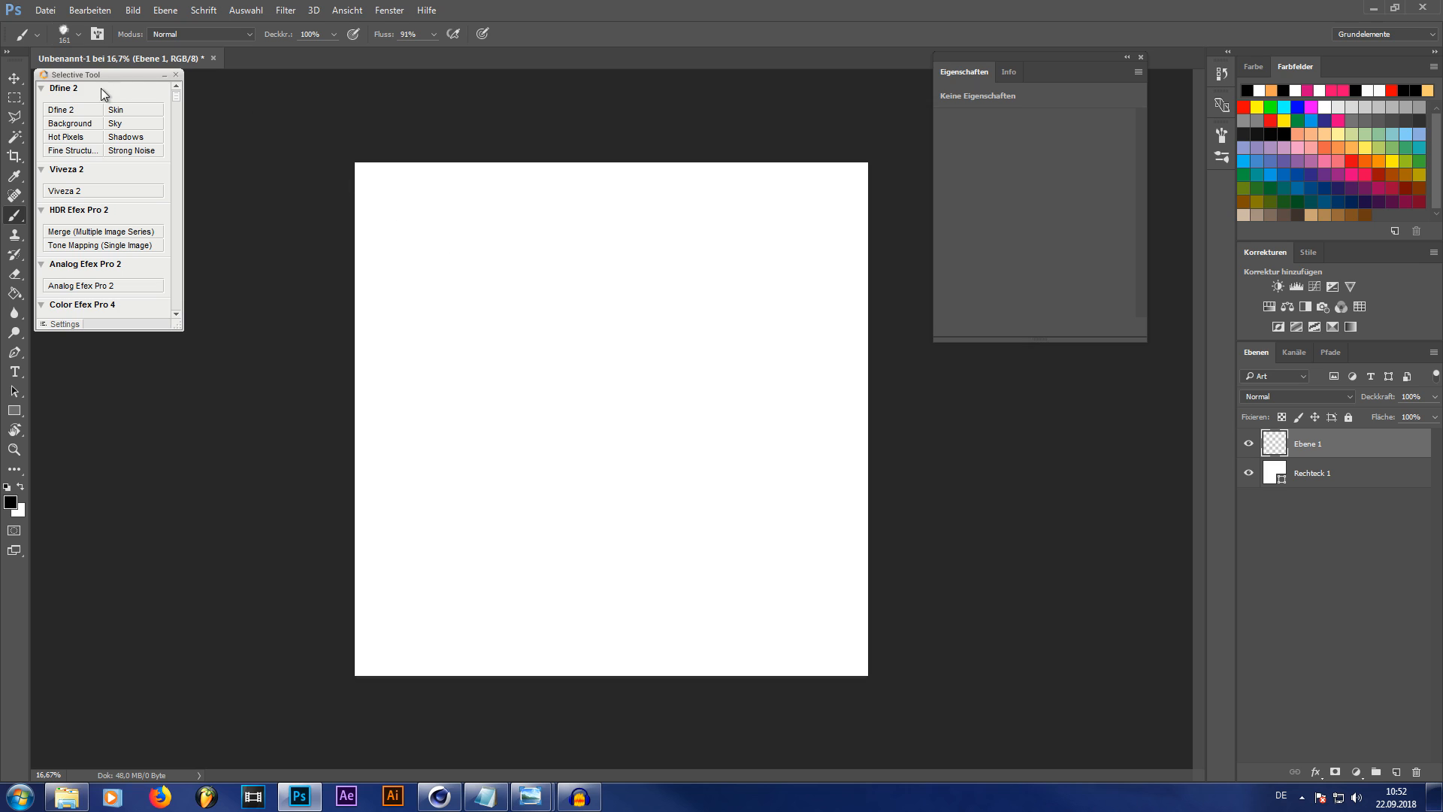
Set the brush size to 1000 px and stamp five black blotches spread across the canvas
click(78, 34)
click(165, 82)
drag(167, 86, 173, 84)
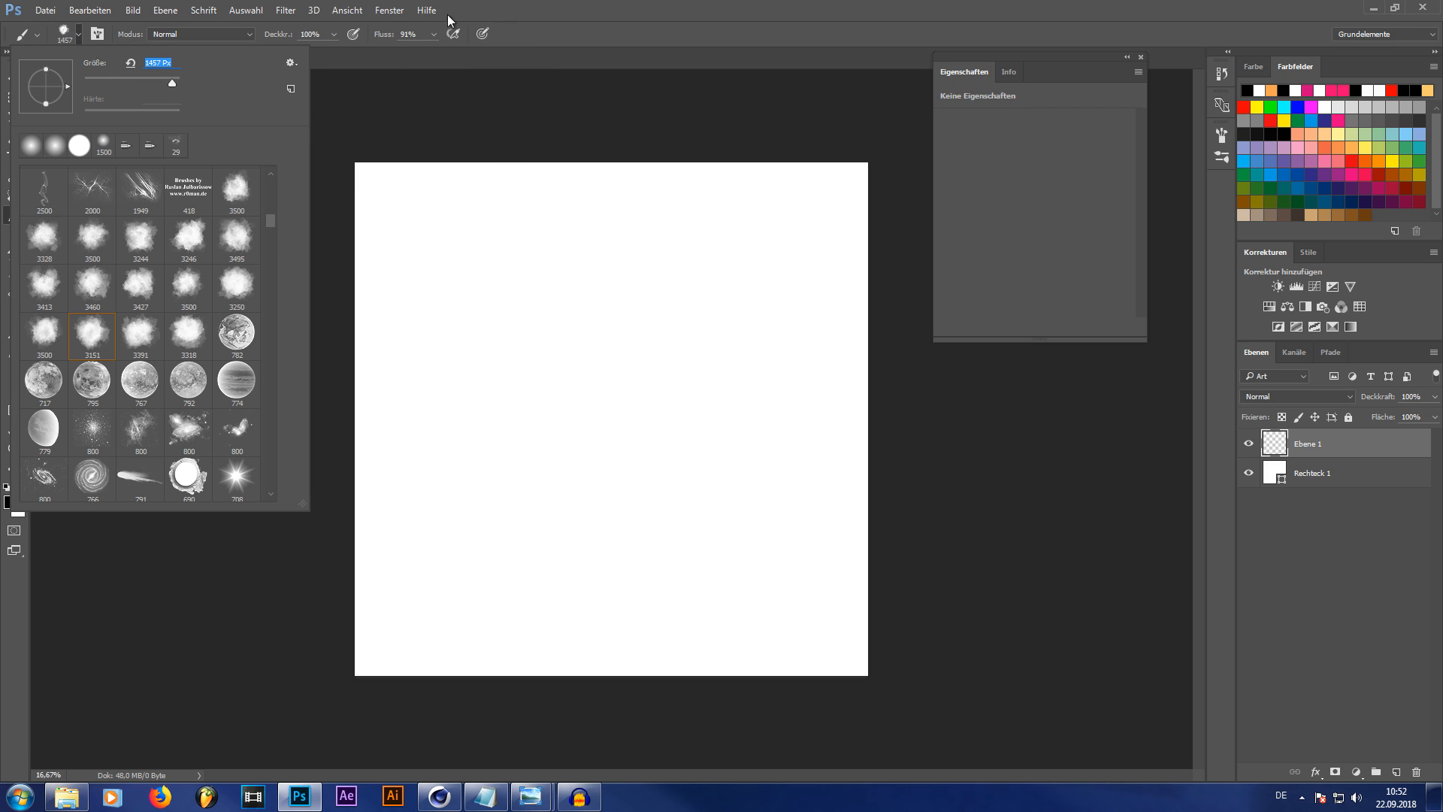
text(1000)
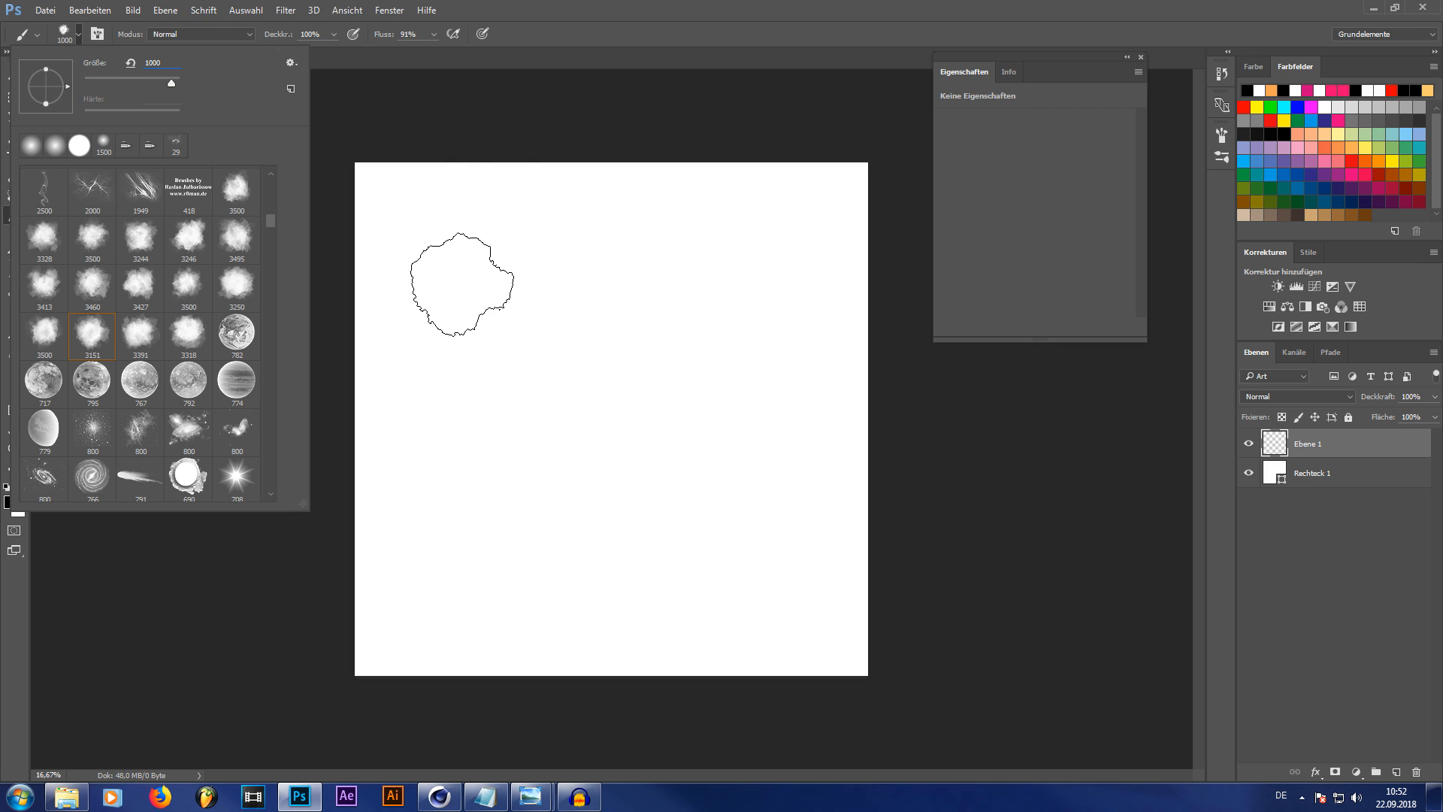
click(459, 282)
click(784, 545)
click(779, 269)
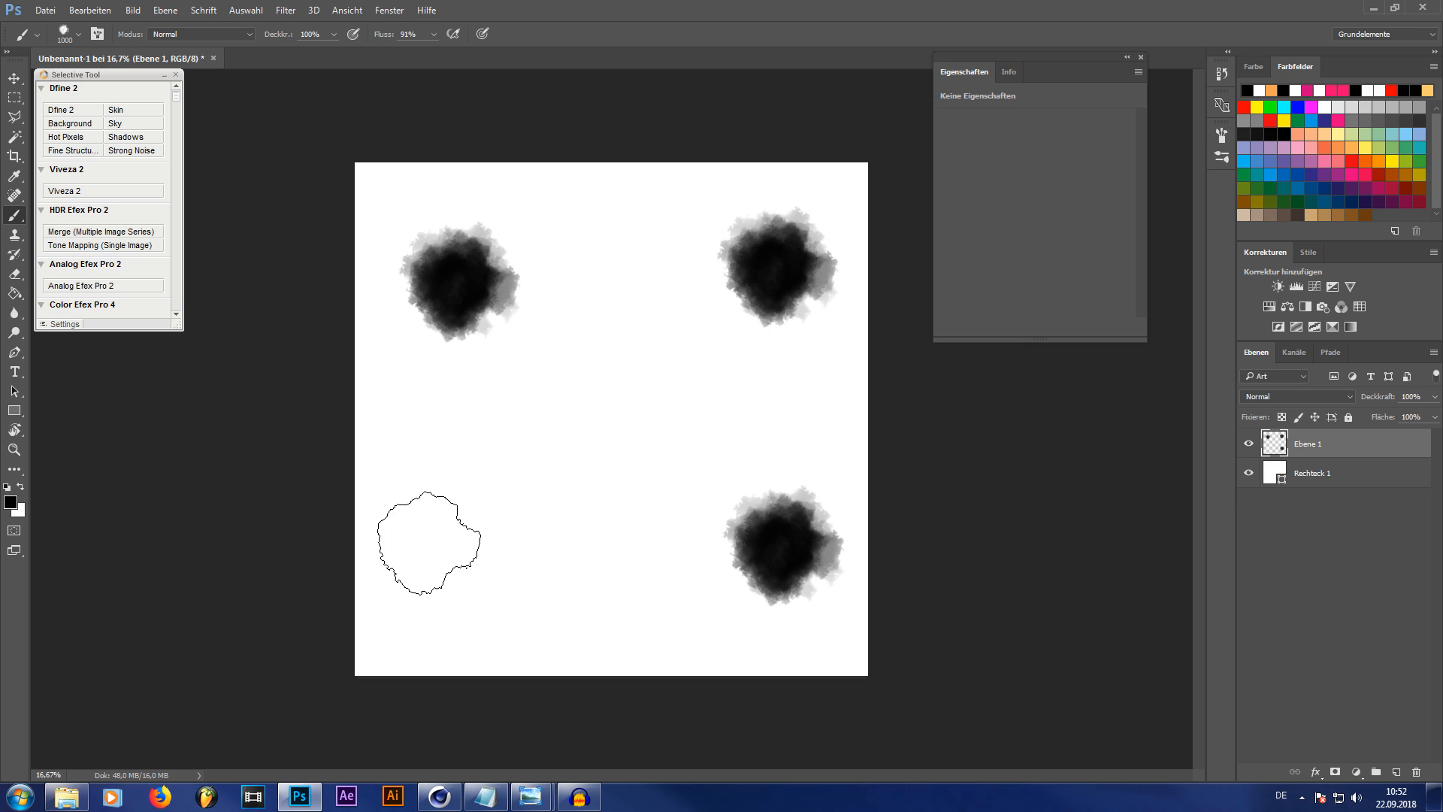
click(427, 542)
click(701, 347)
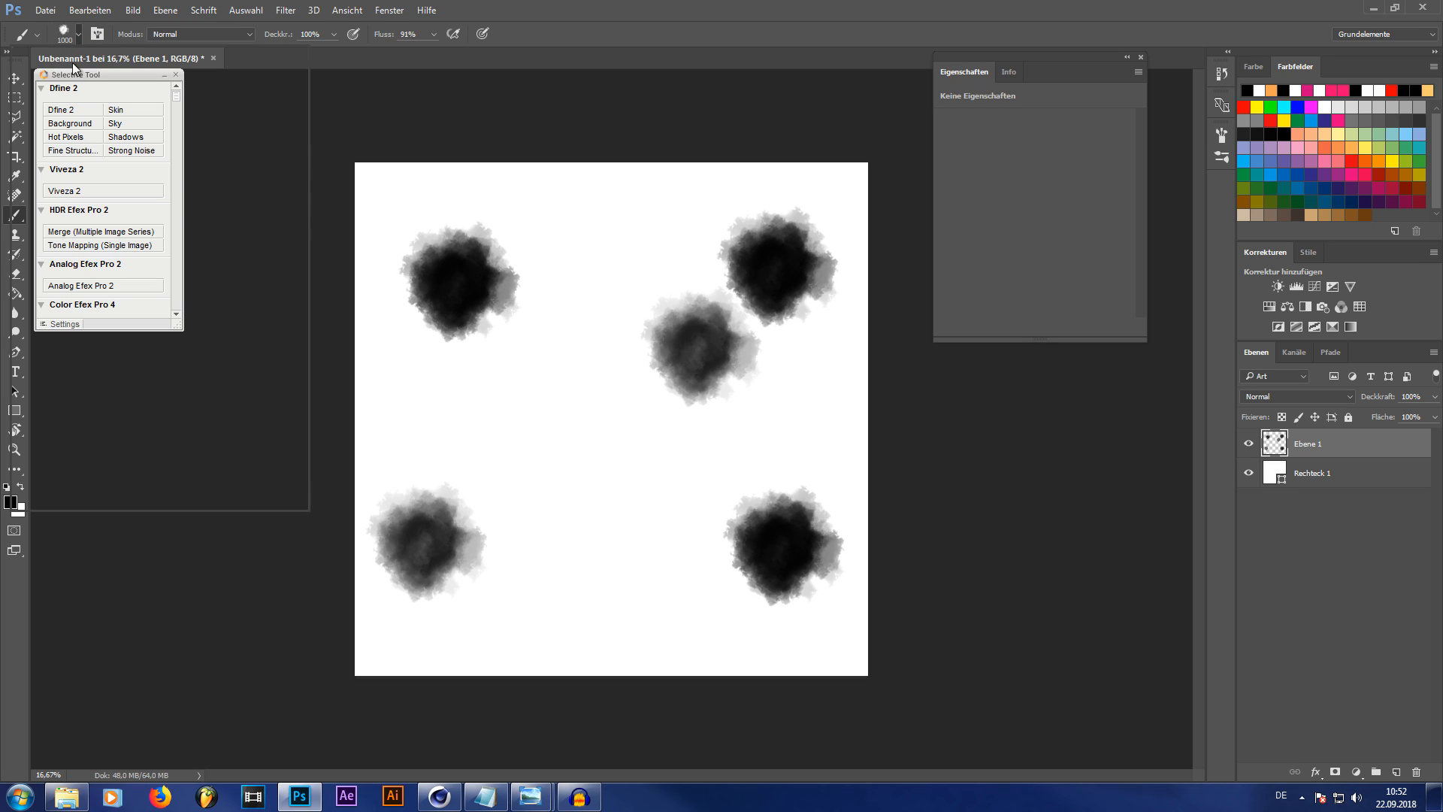
Choose the 3427 px cloud brush at 1200 px and stamp more blotches beside the existing ones
click(75, 34)
click(139, 285)
click(162, 63)
text(1200)
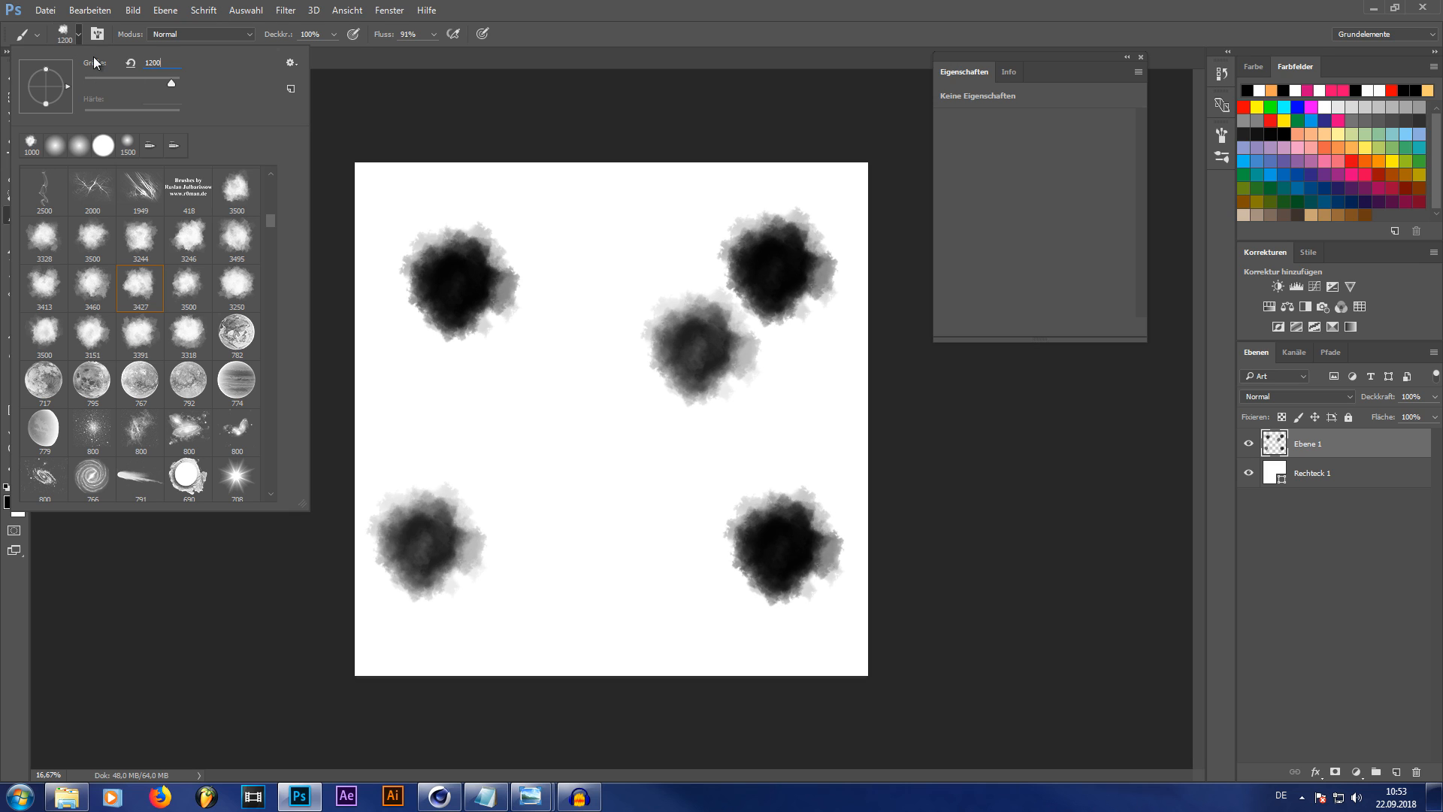
key(Return)
click(681, 557)
click(621, 304)
Find and choose the 750 px crack brush in the brush presets
click(75, 34)
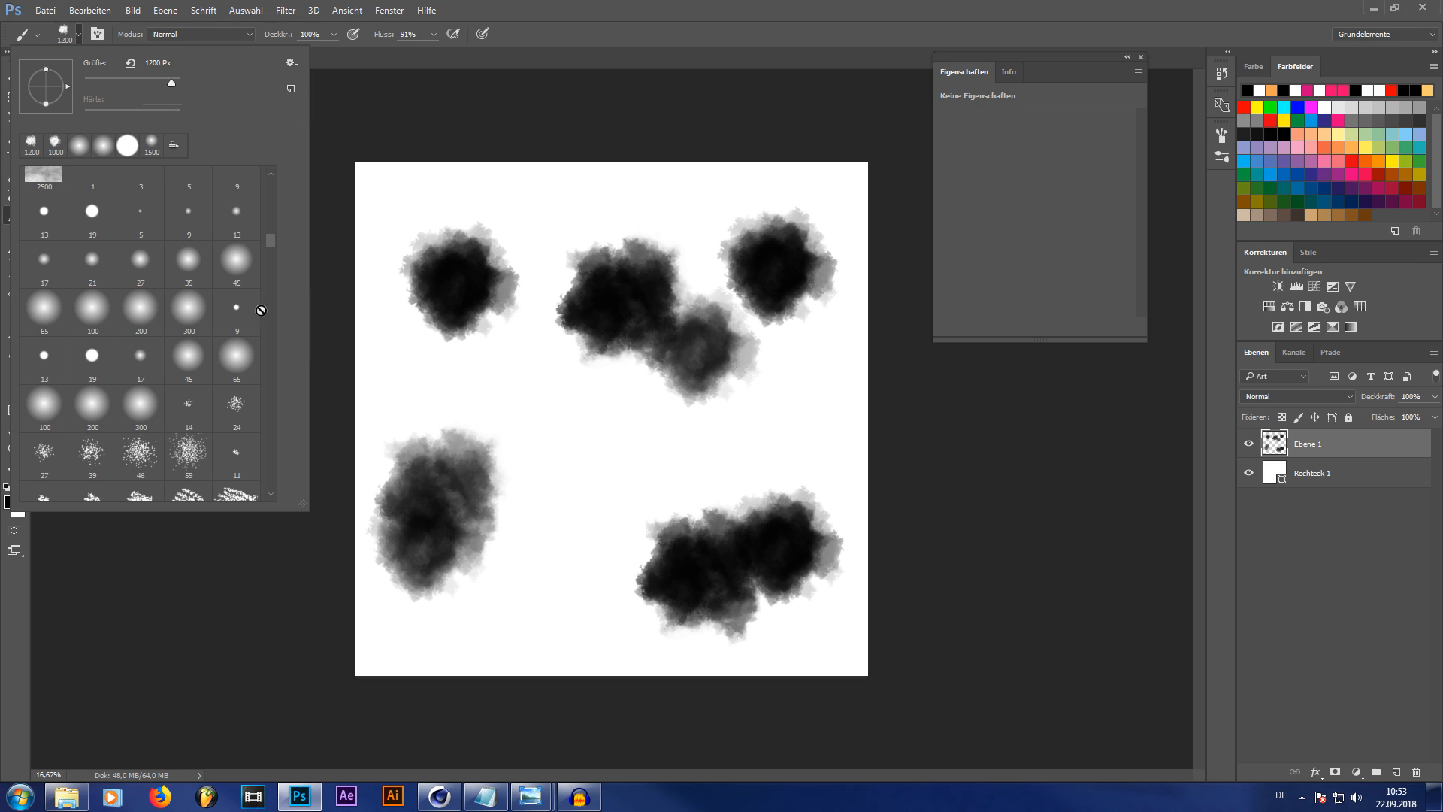
scroll(145, 316, down, 10)
scroll(145, 316, down, 15)
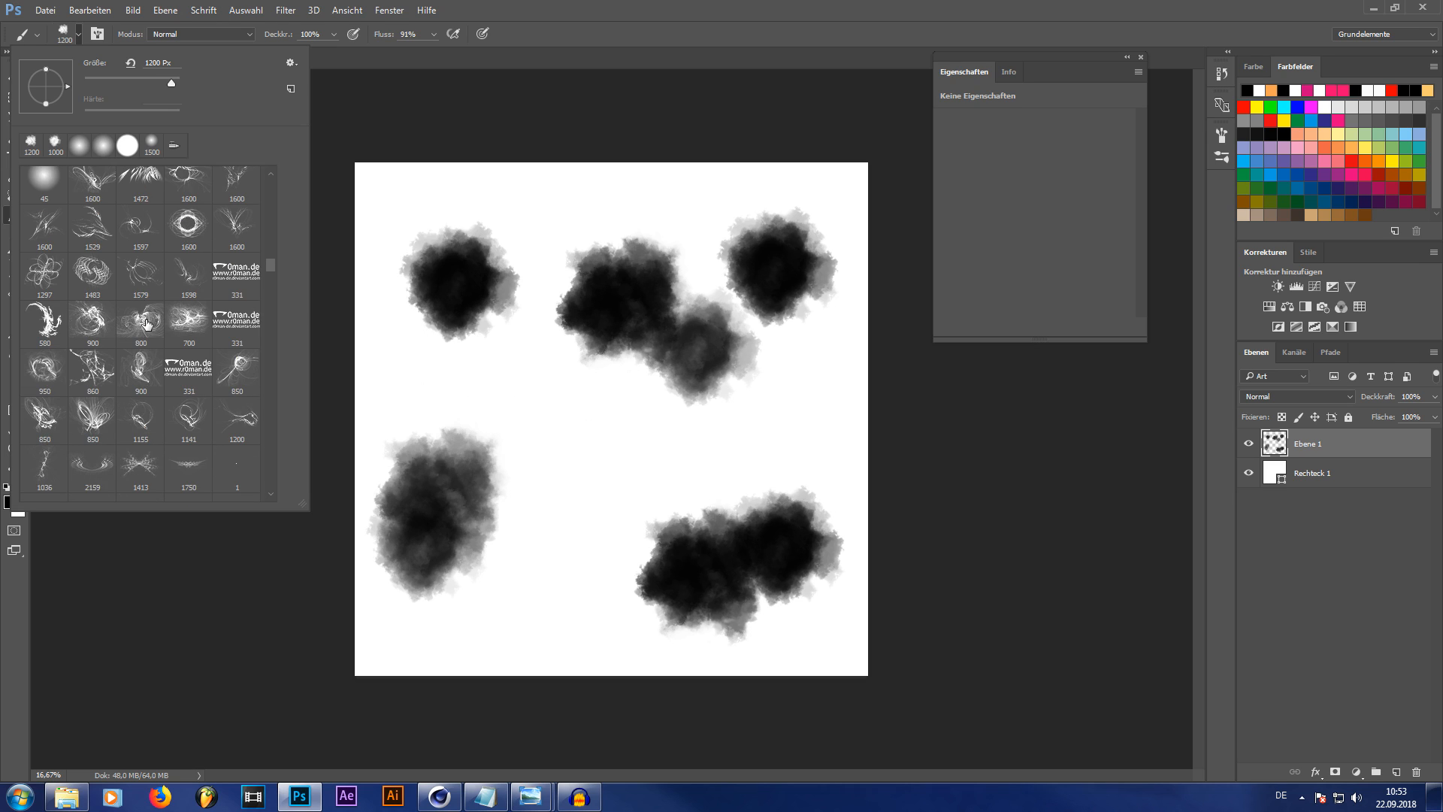
scroll(148, 339, down, 15)
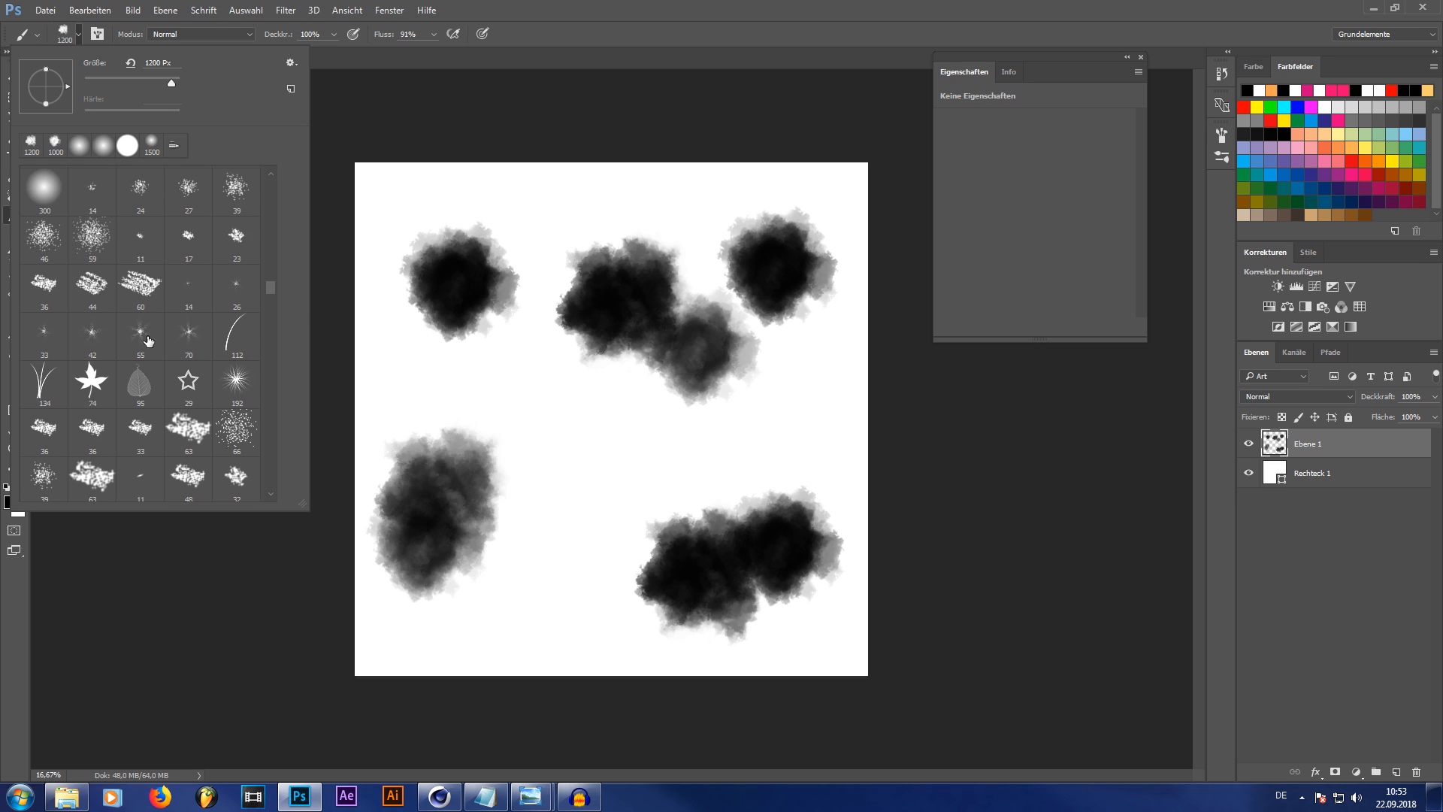
scroll(143, 351, down, 15)
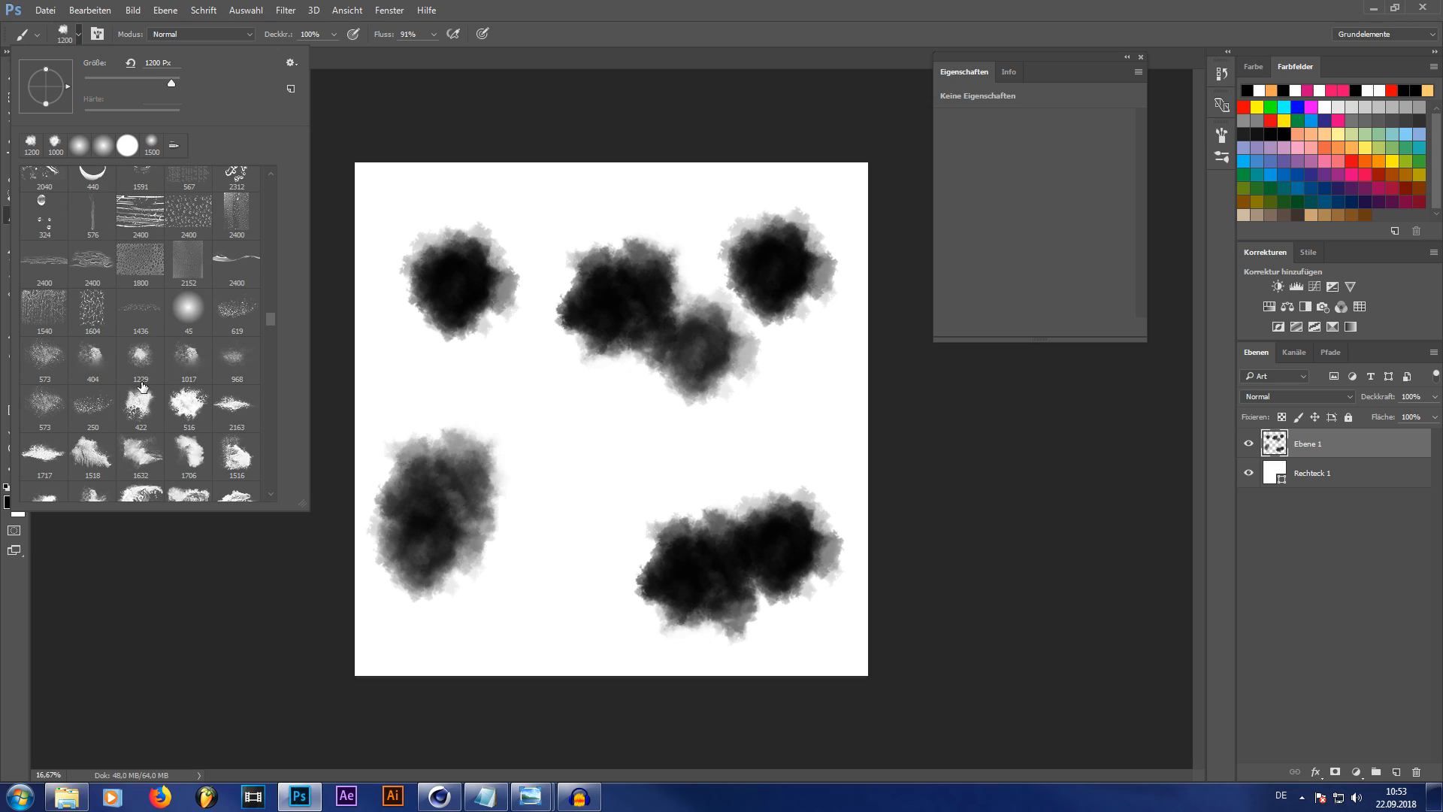
scroll(143, 387, down, 15)
scroll(126, 399, down, 2)
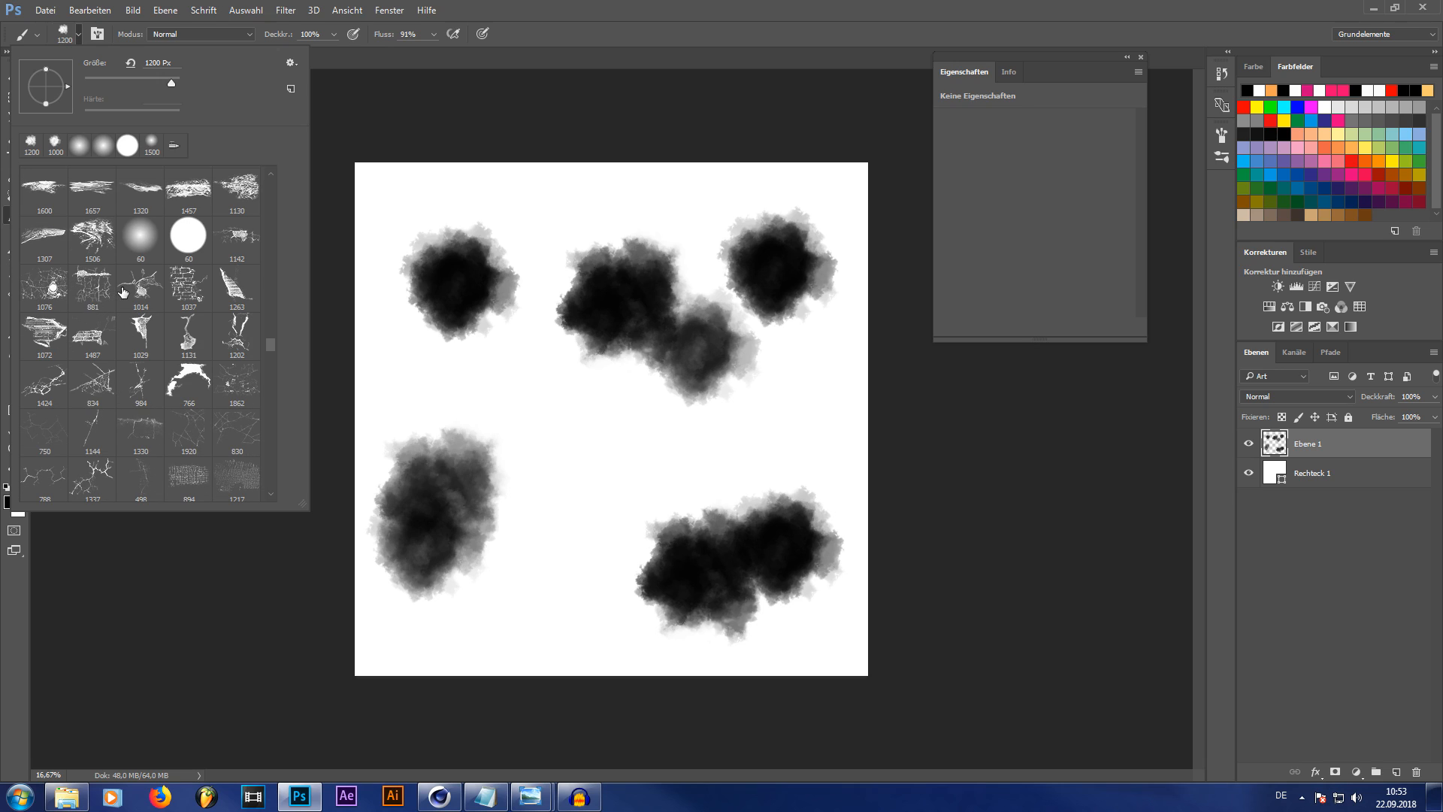
click(44, 430)
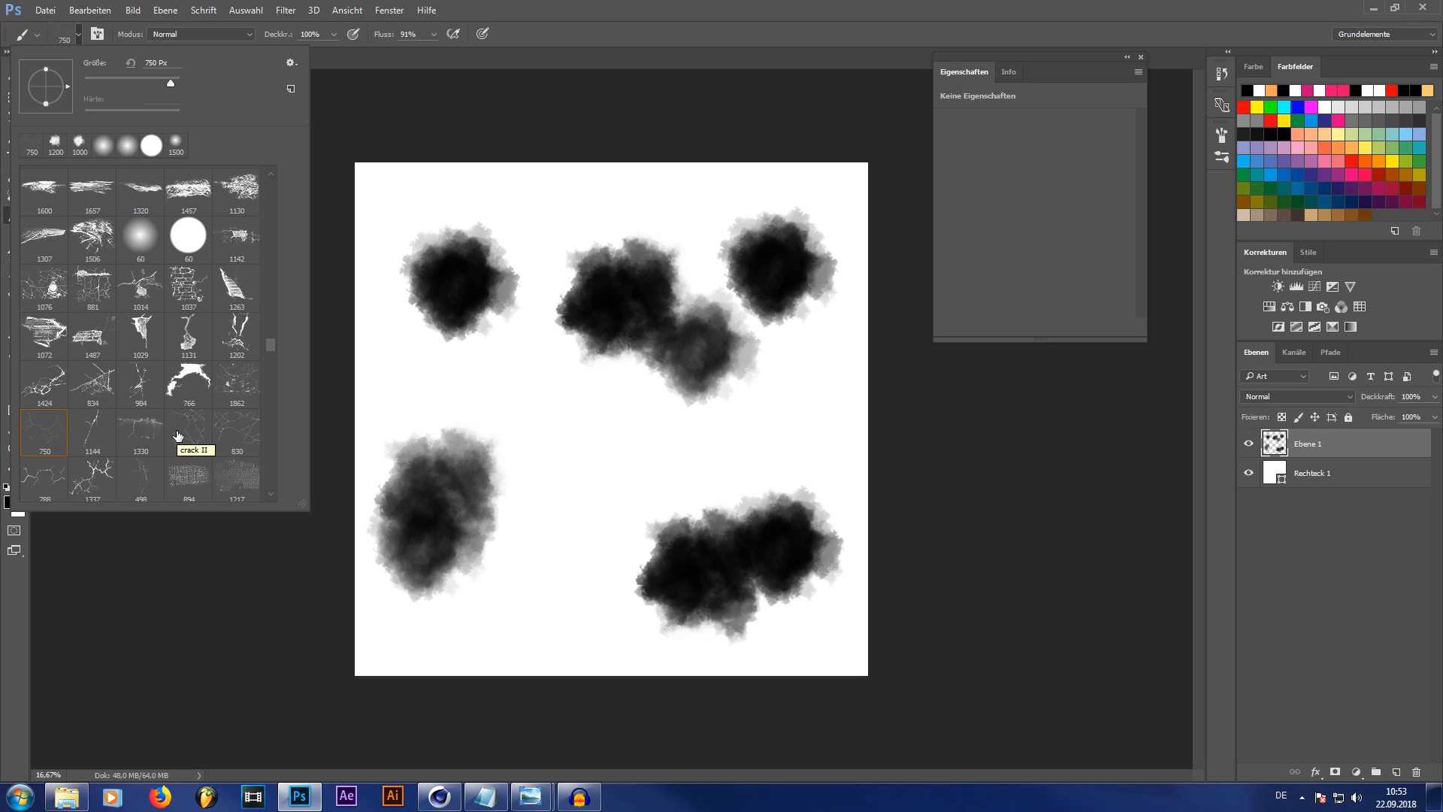
Set the brush size to 4000 px and stamp thin black cracks across the centre and opposite corners of the canvas
click(157, 63)
text(4000)
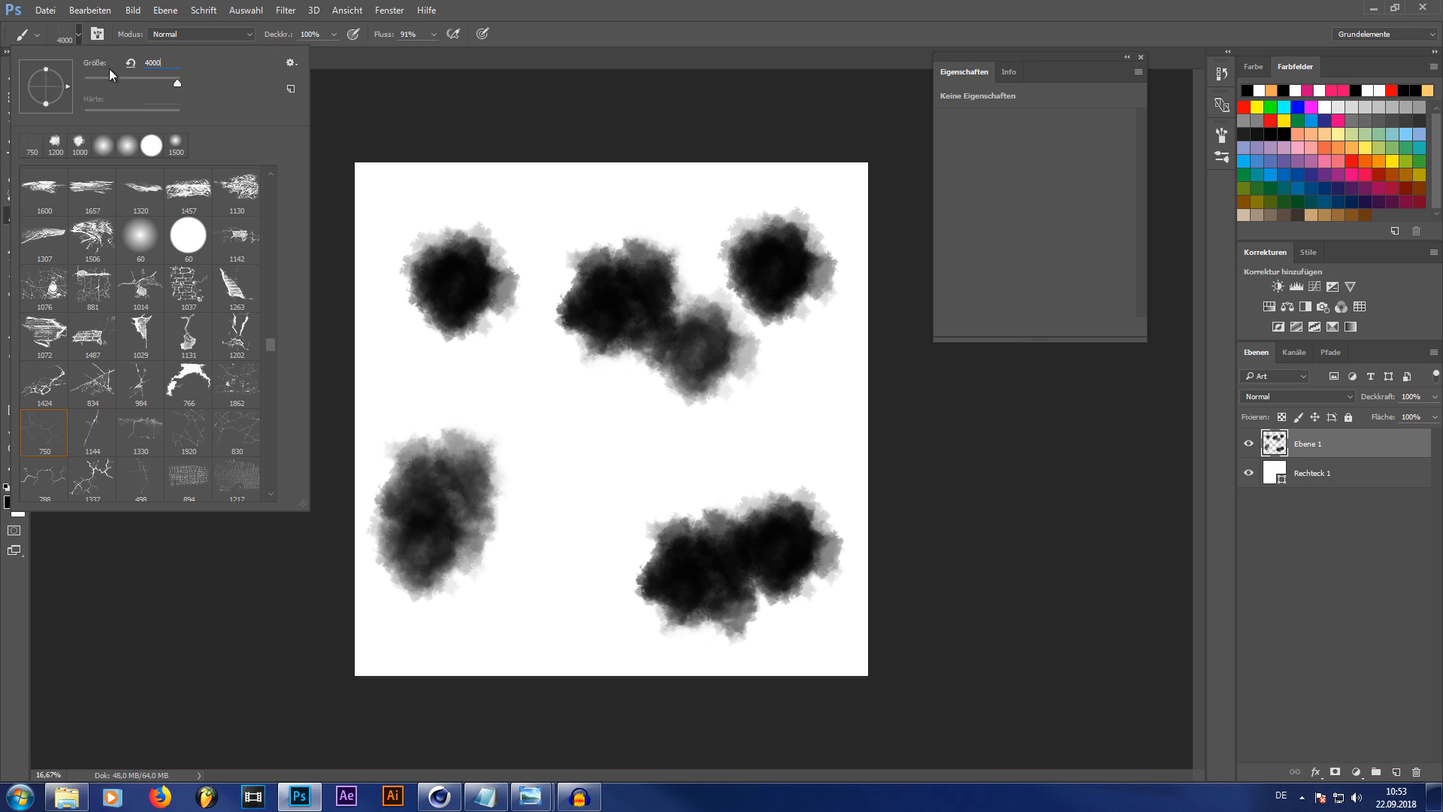
key(Return)
click(615, 393)
click(366, 110)
click(825, 695)
click(1300, 616)
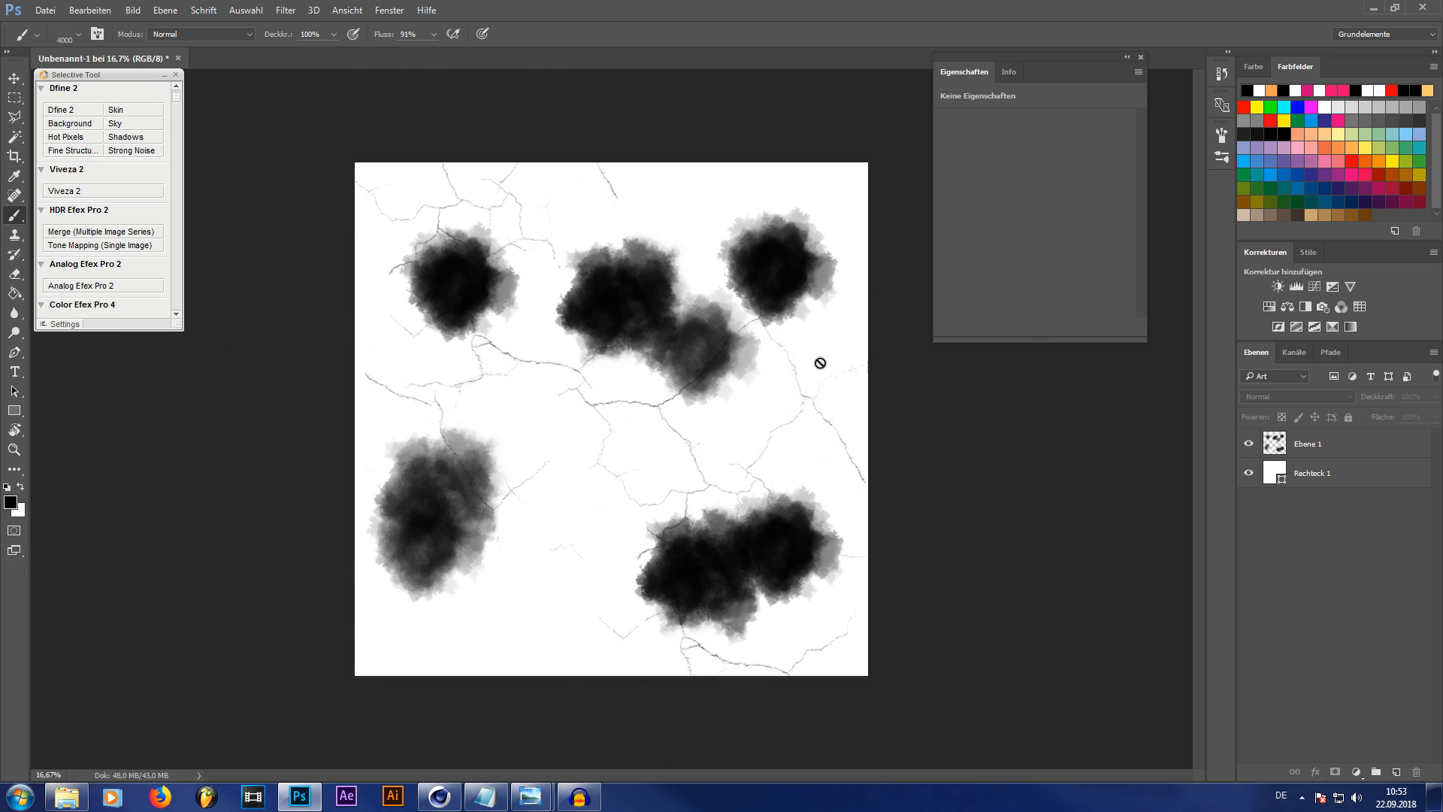
Save the mask to the Desktop as a PNG named Tutorial Puddle map, using smallest/slow compression and no interlacing
click(45, 11)
click(112, 185)
scroll(154, 210, up, 5)
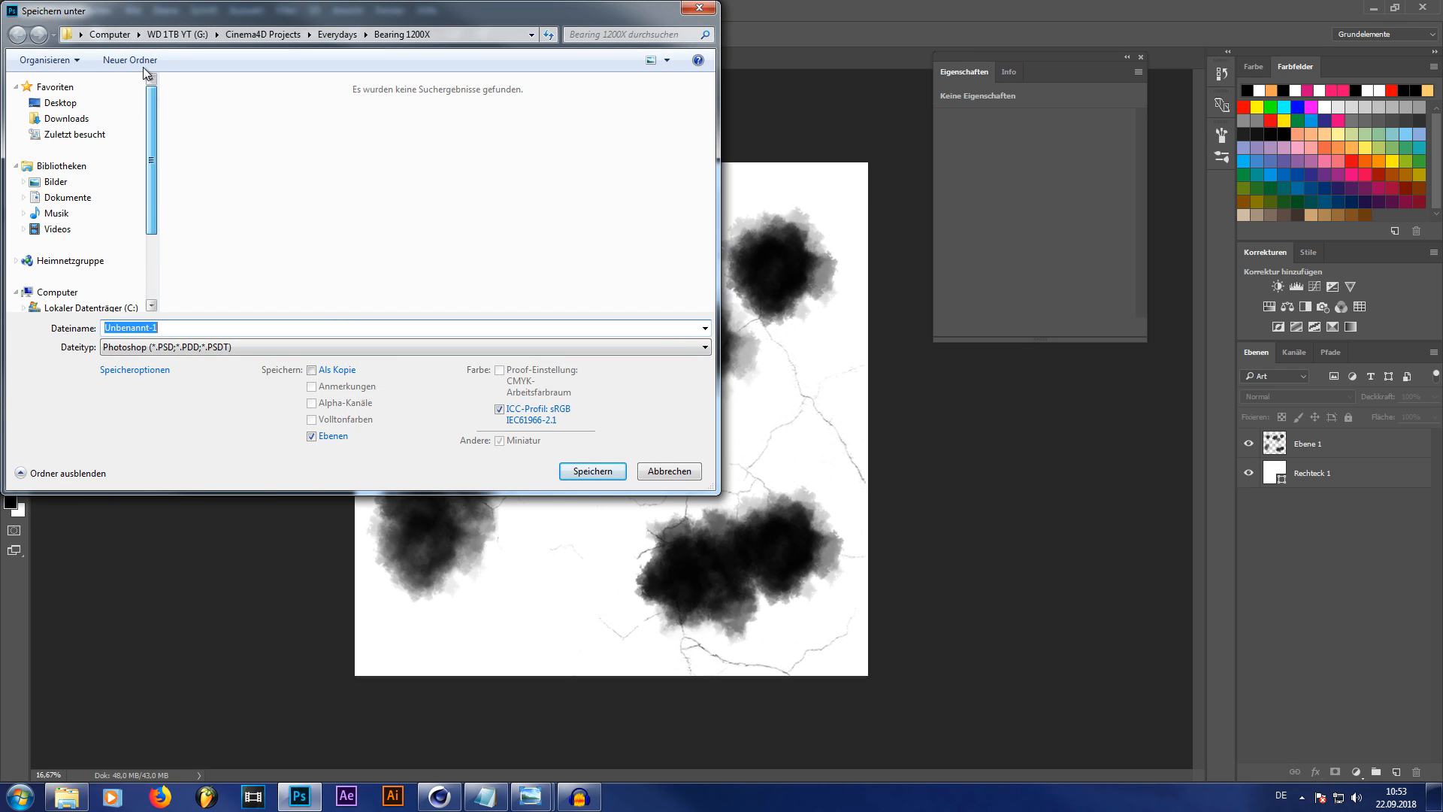
click(64, 103)
click(226, 347)
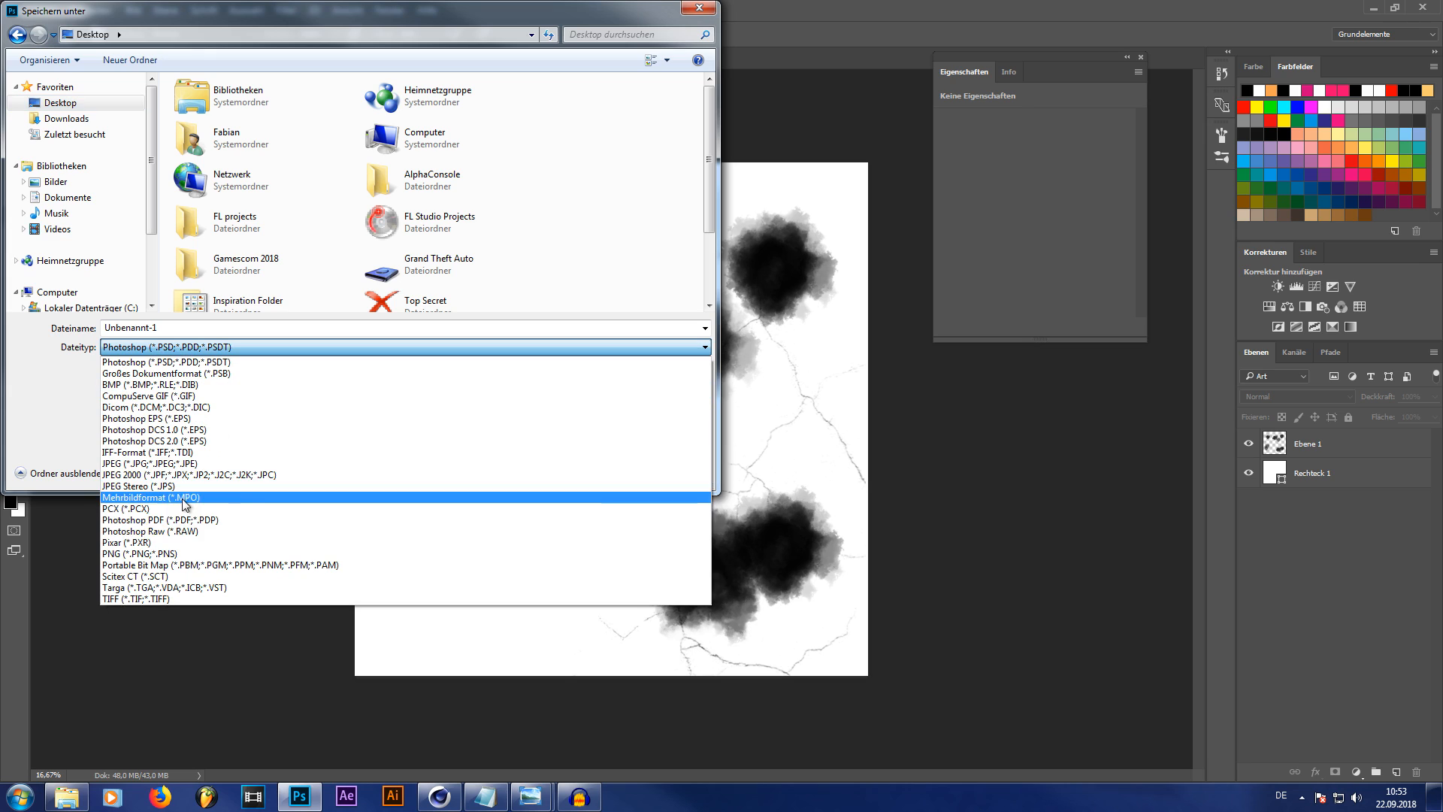
click(226, 543)
text(Tut)
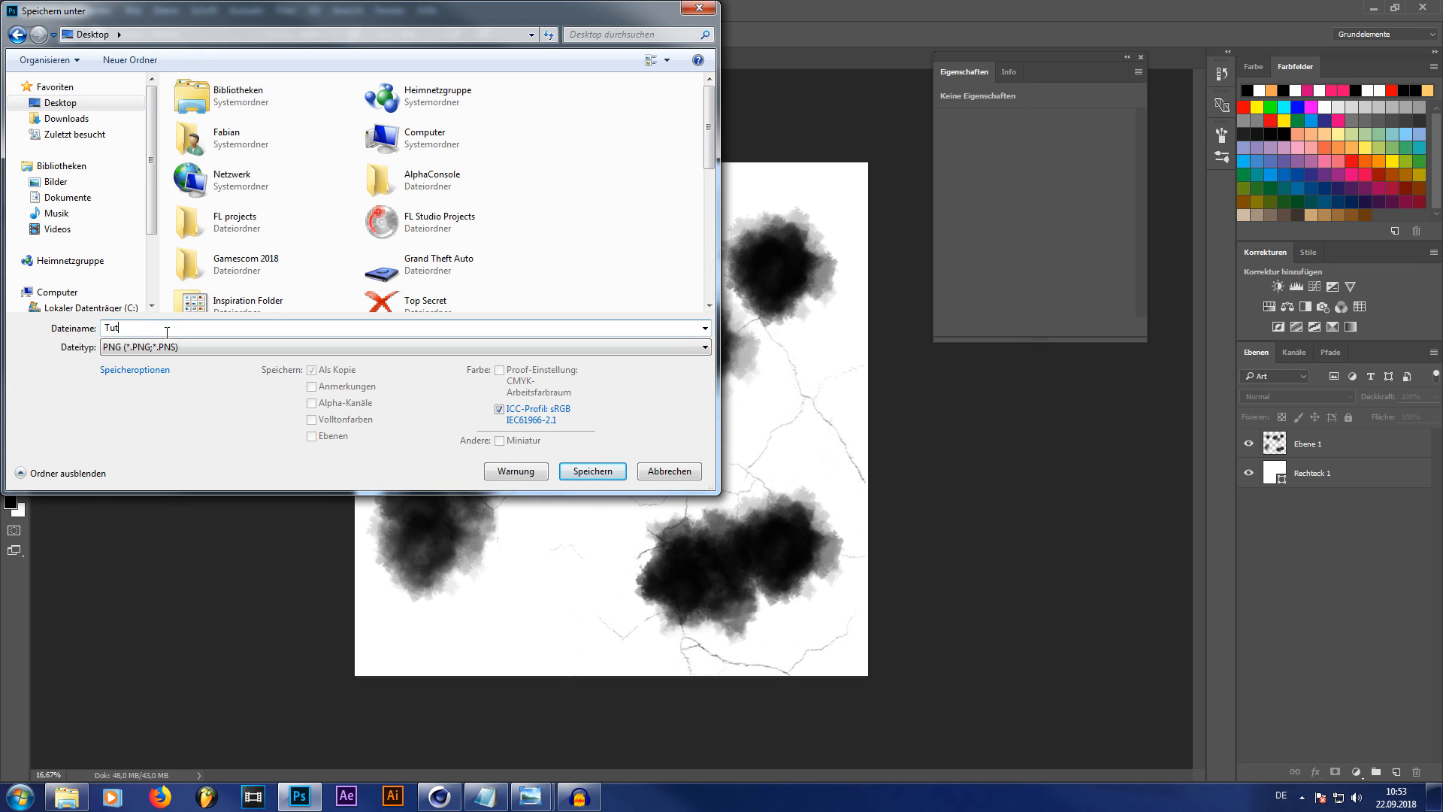
text(orial Puddle map)
key(Return)
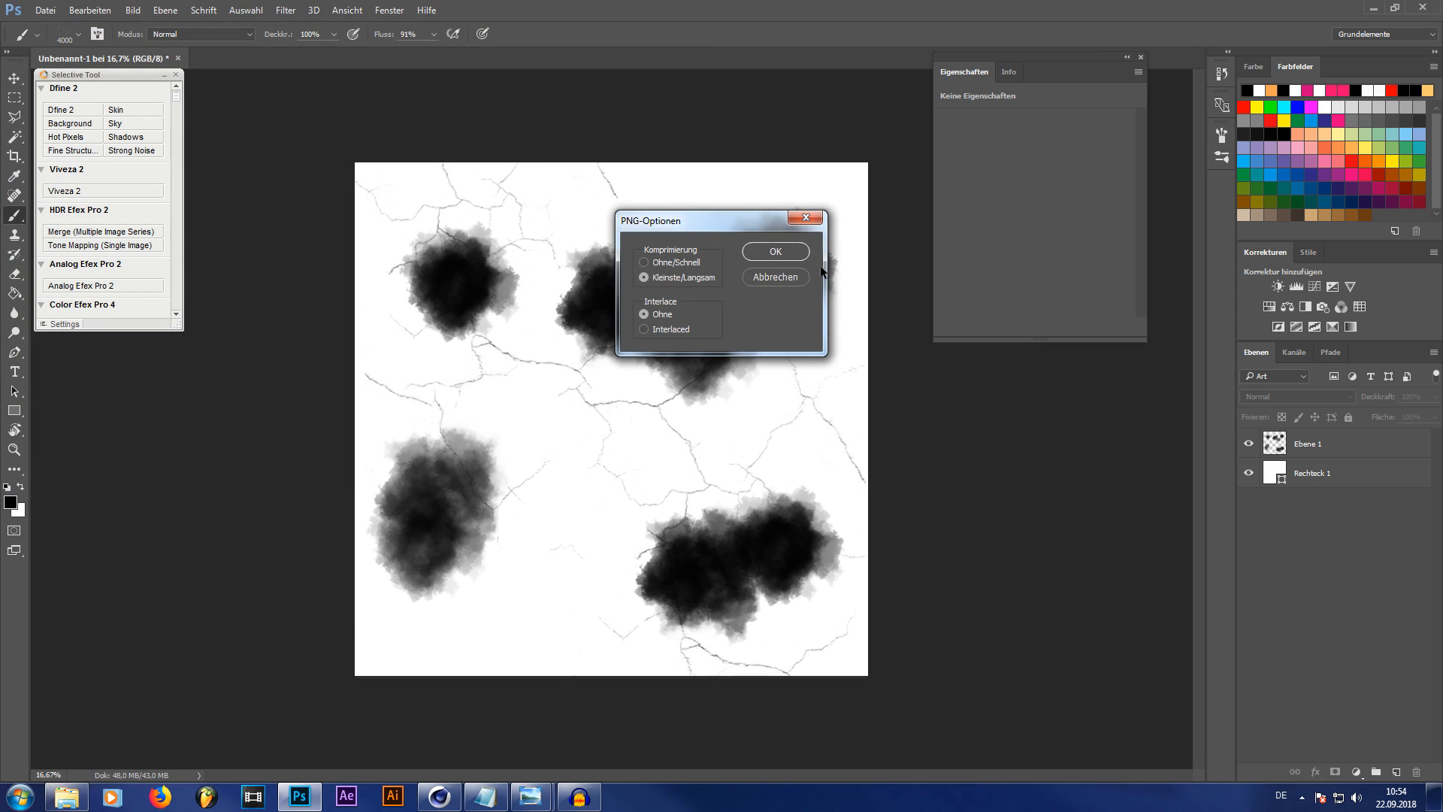
click(783, 254)
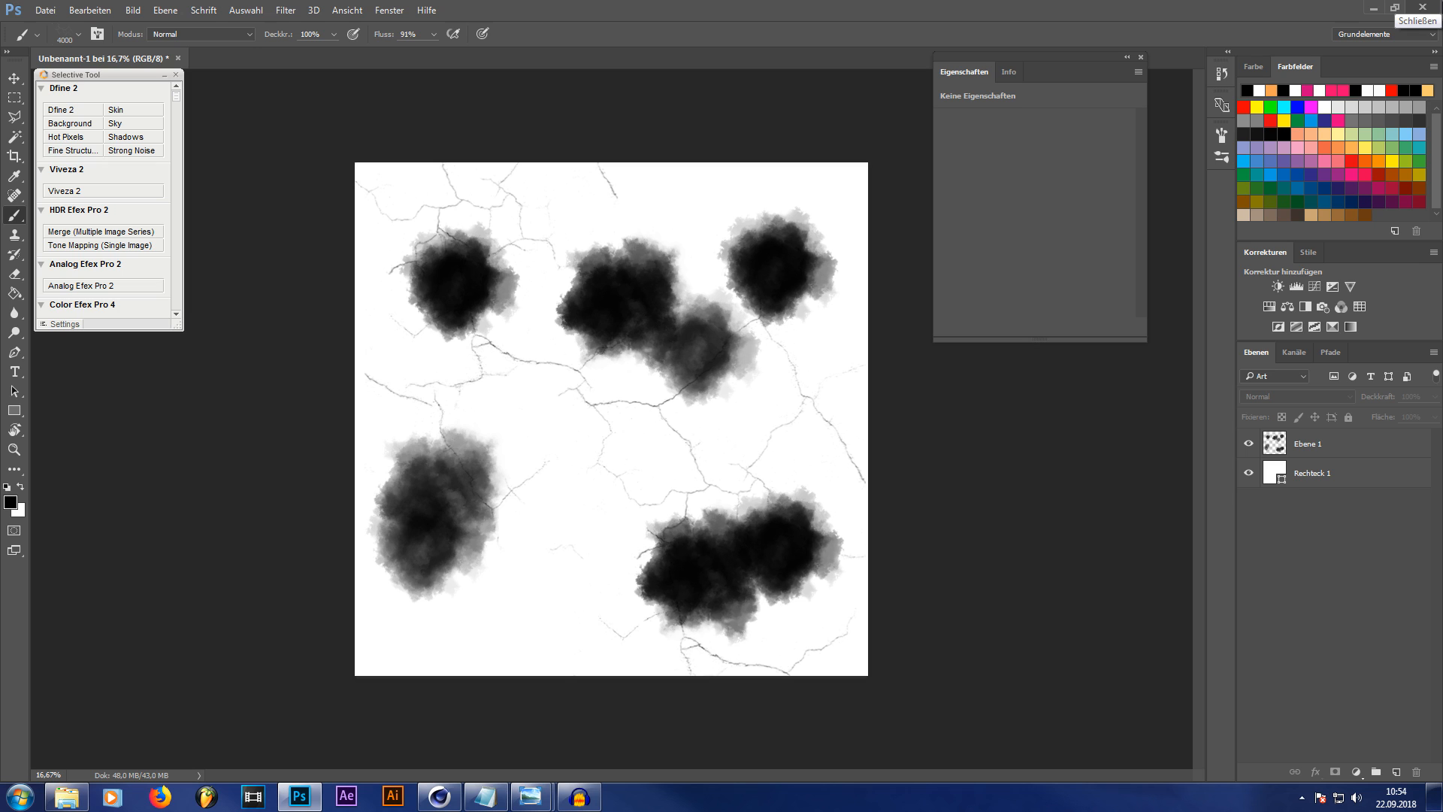
Quit Photoshop without saving the untitled document and return to Cinema 4D
click(1423, 7)
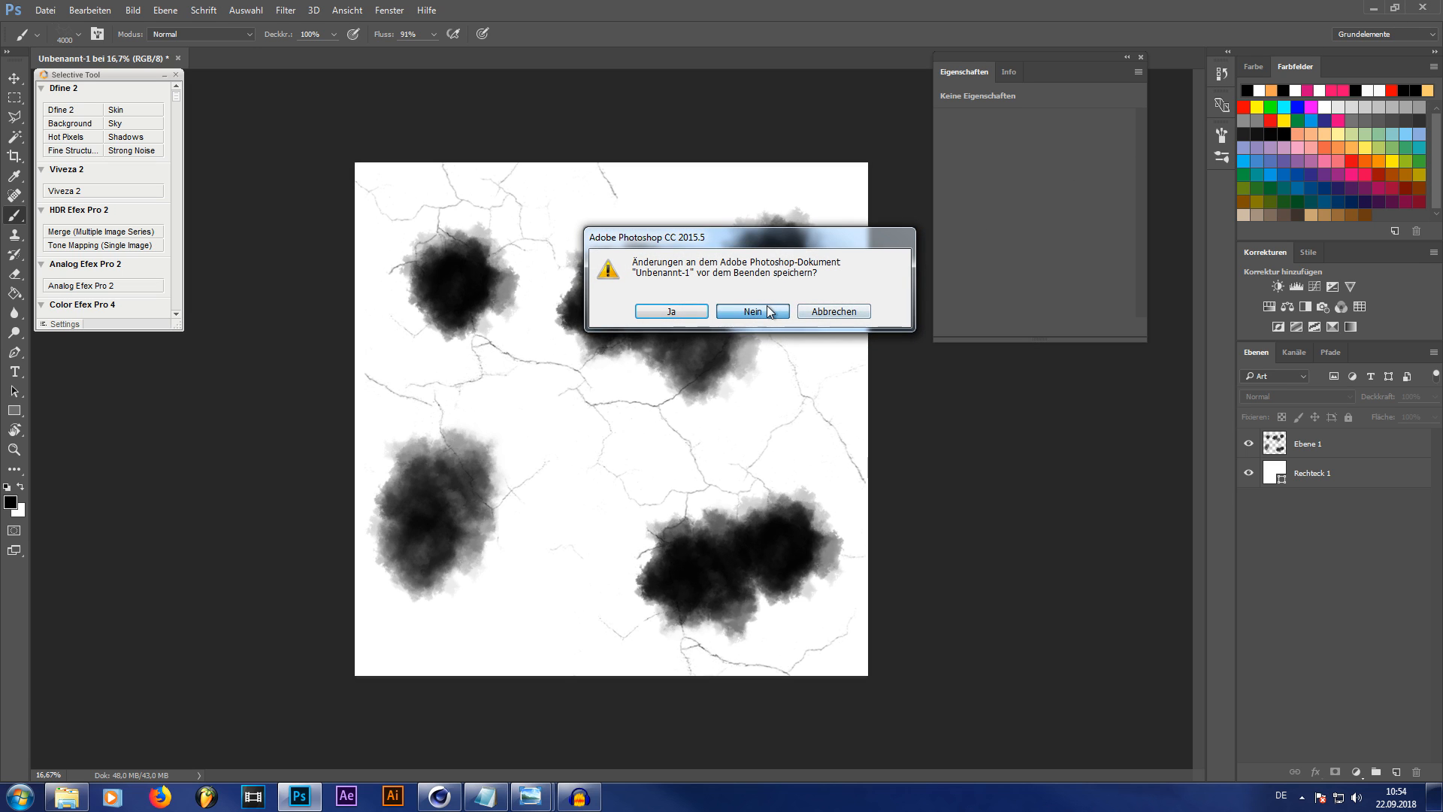
click(774, 311)
click(471, 106)
click(393, 5)
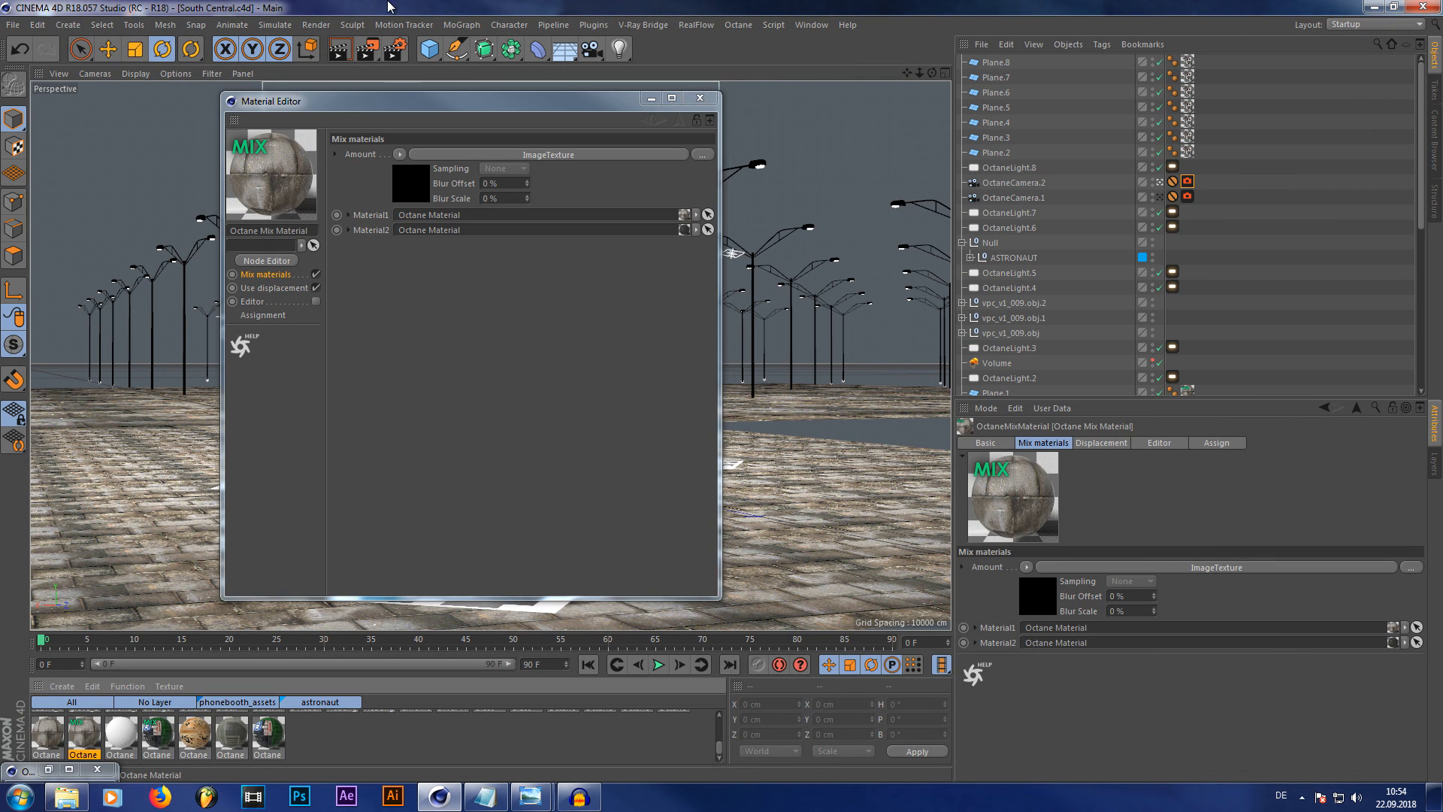
Start a new project with the Material Editor closed and add a primitive object to the scene
click(9, 25)
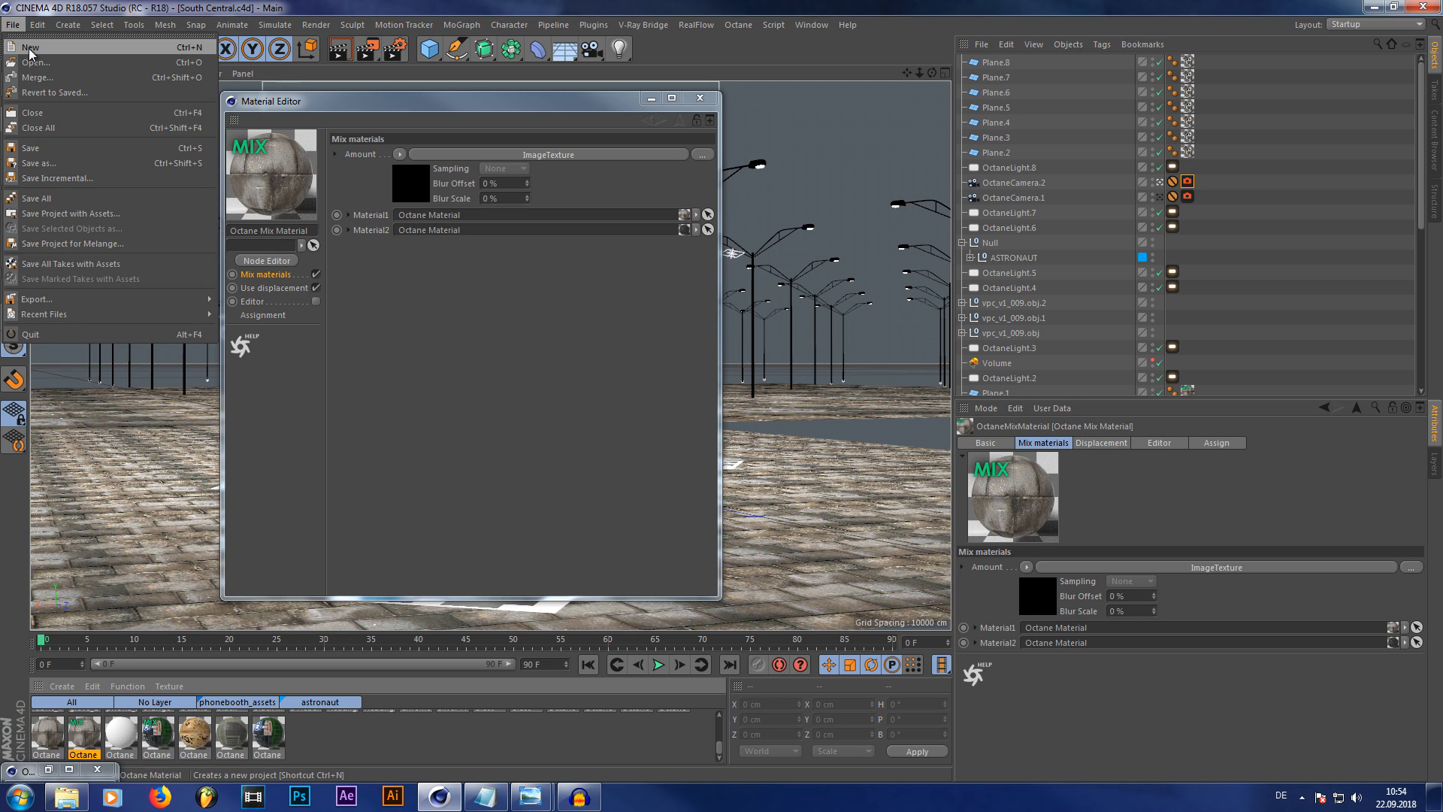
click(30, 47)
click(700, 98)
click(429, 49)
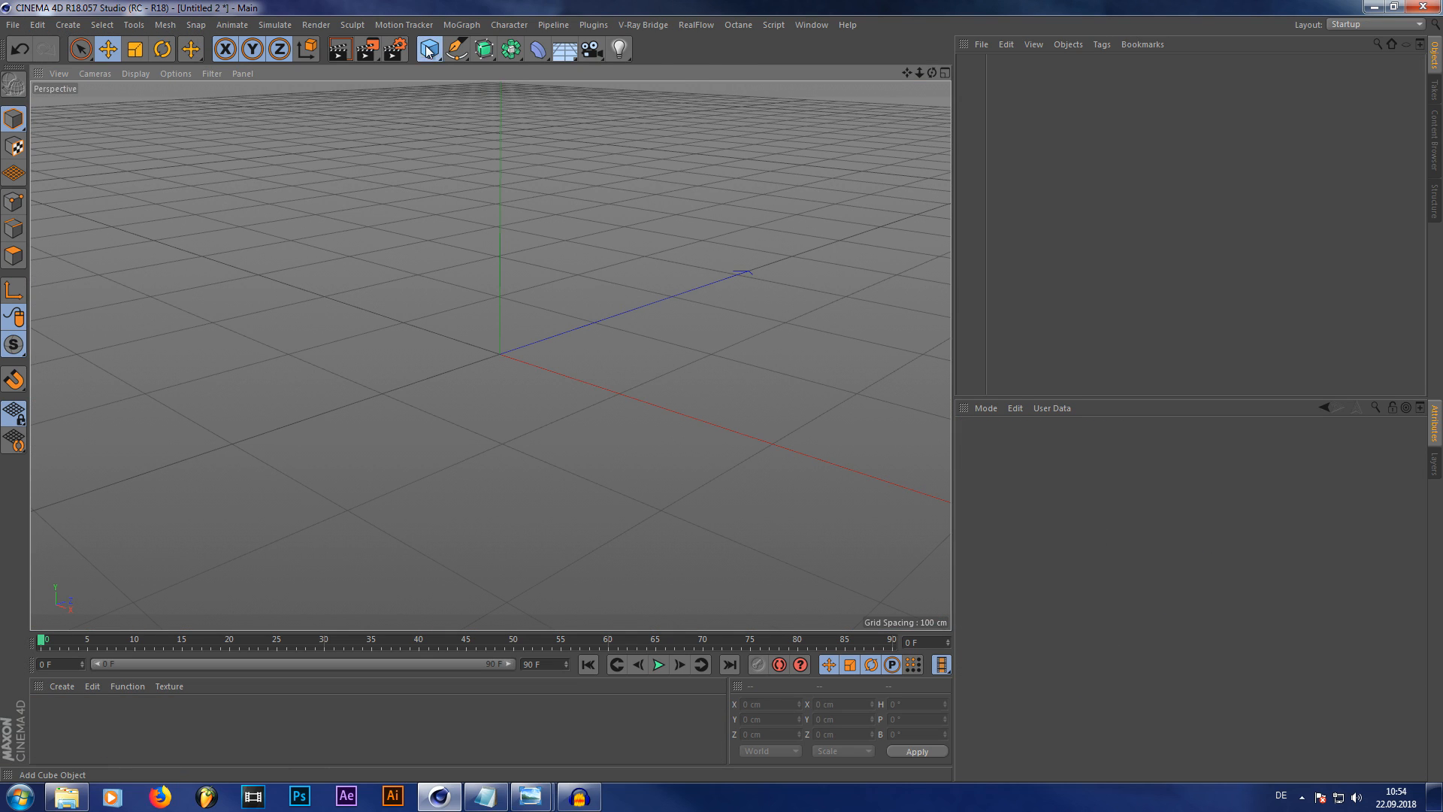
click(582, 100)
Create an Octane material in the Octane Node Editor and place its node near the centre of the graph
click(62, 686)
mouse_move(79, 563)
mouse_move(338, 516)
click(380, 532)
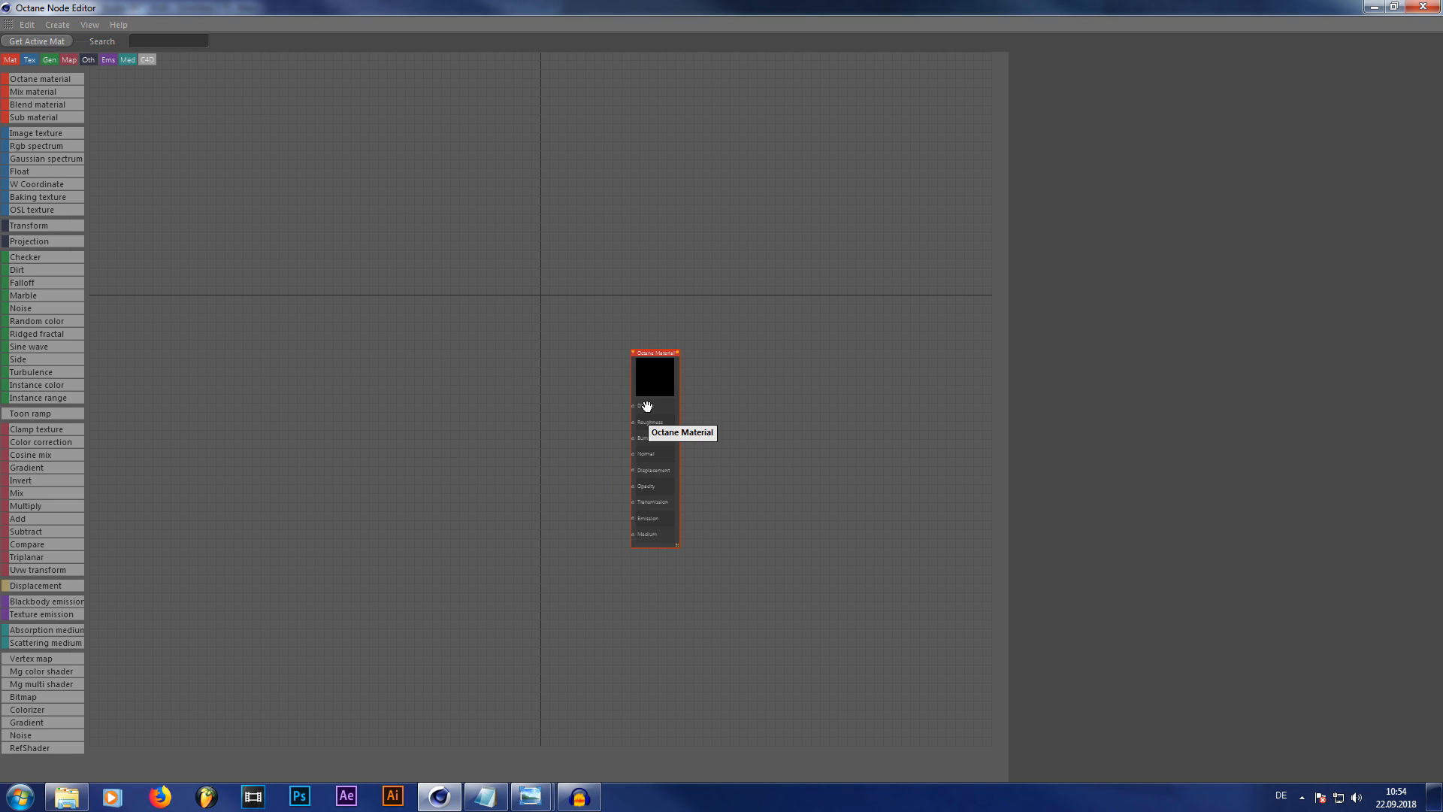
drag(644, 399, 549, 171)
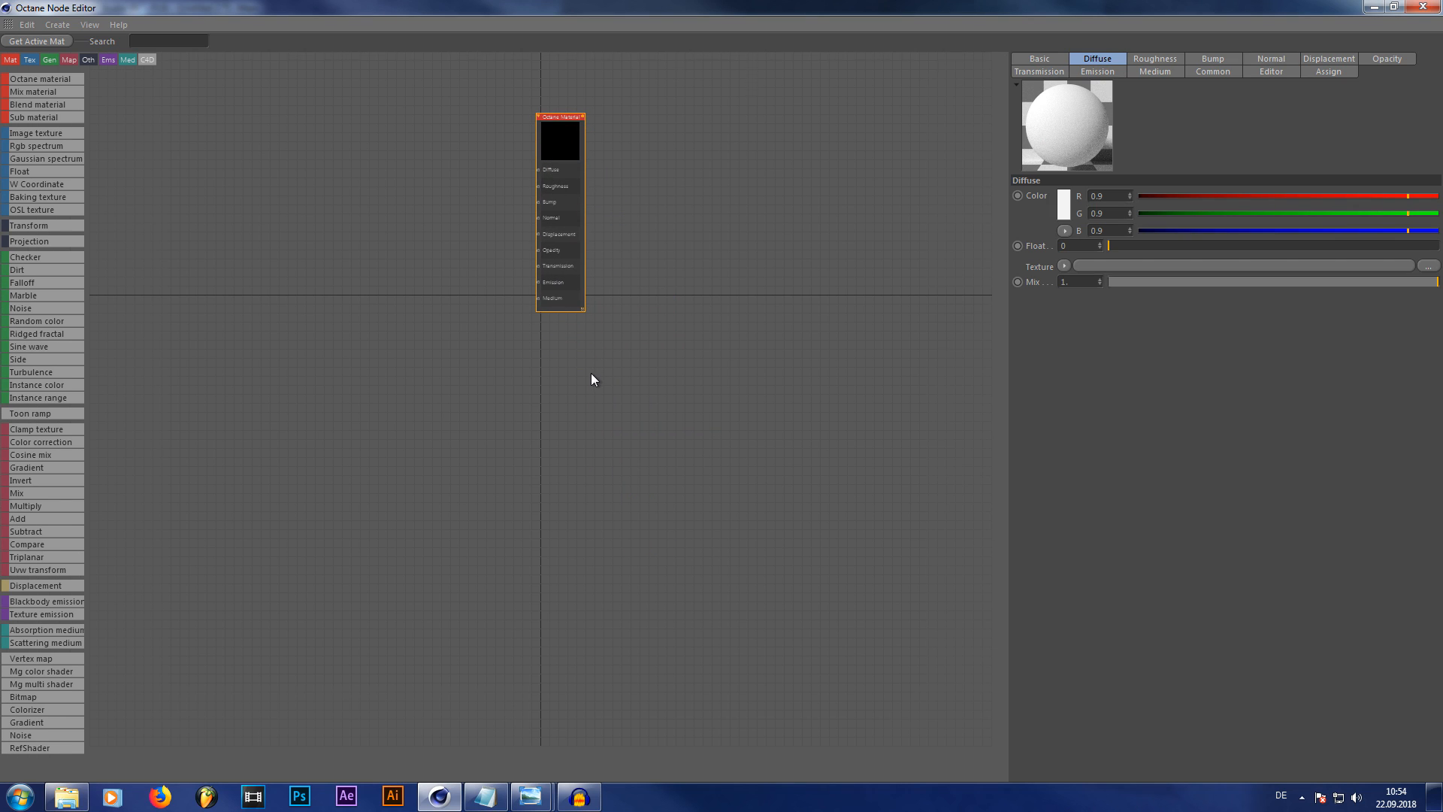
scroll(585, 376, down, 2)
scroll(566, 308, up, 2)
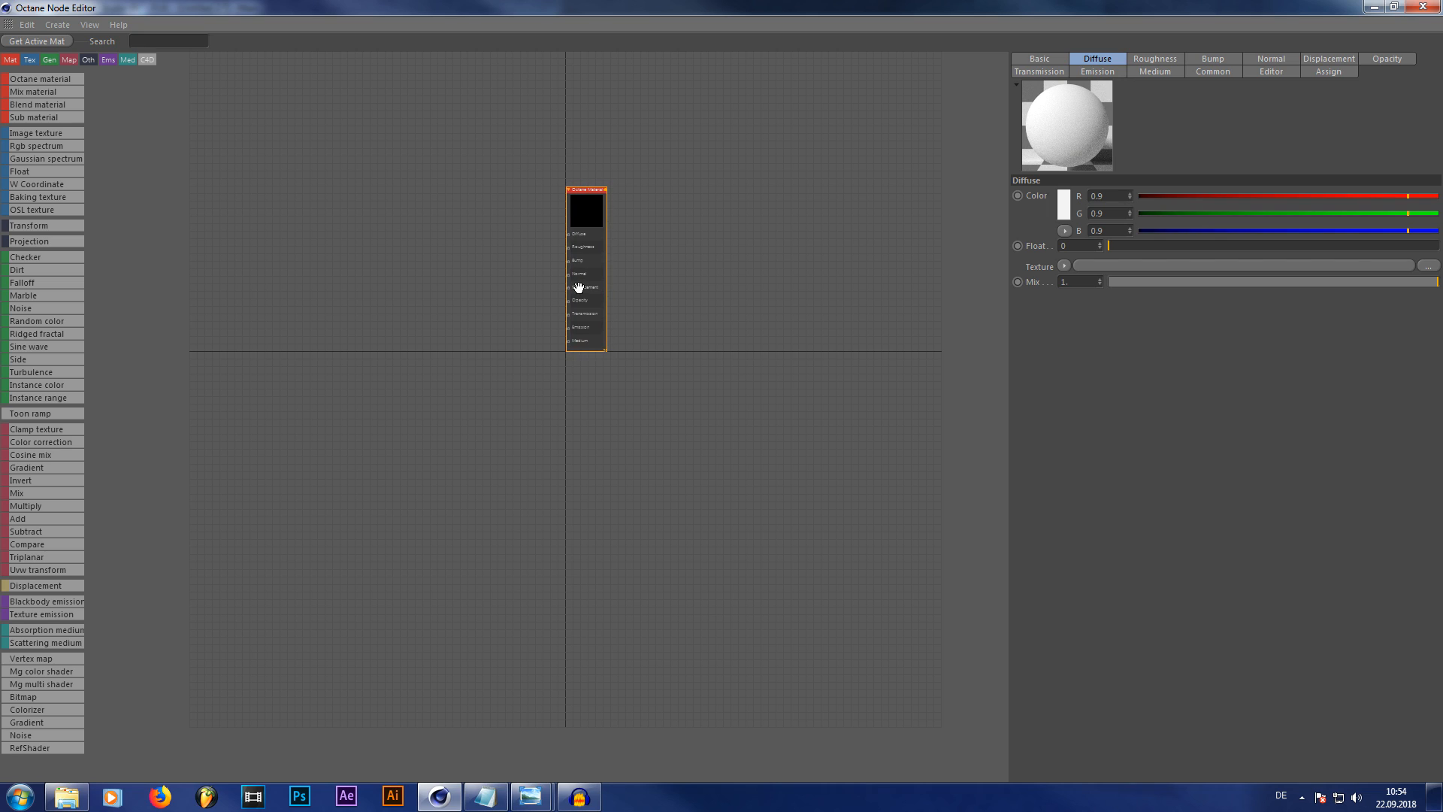
mouse_move(578, 287)
mouse_down()
mouse_move(626, 278)
mouse_move(578, 285)
mouse_up()
click(352, 112)
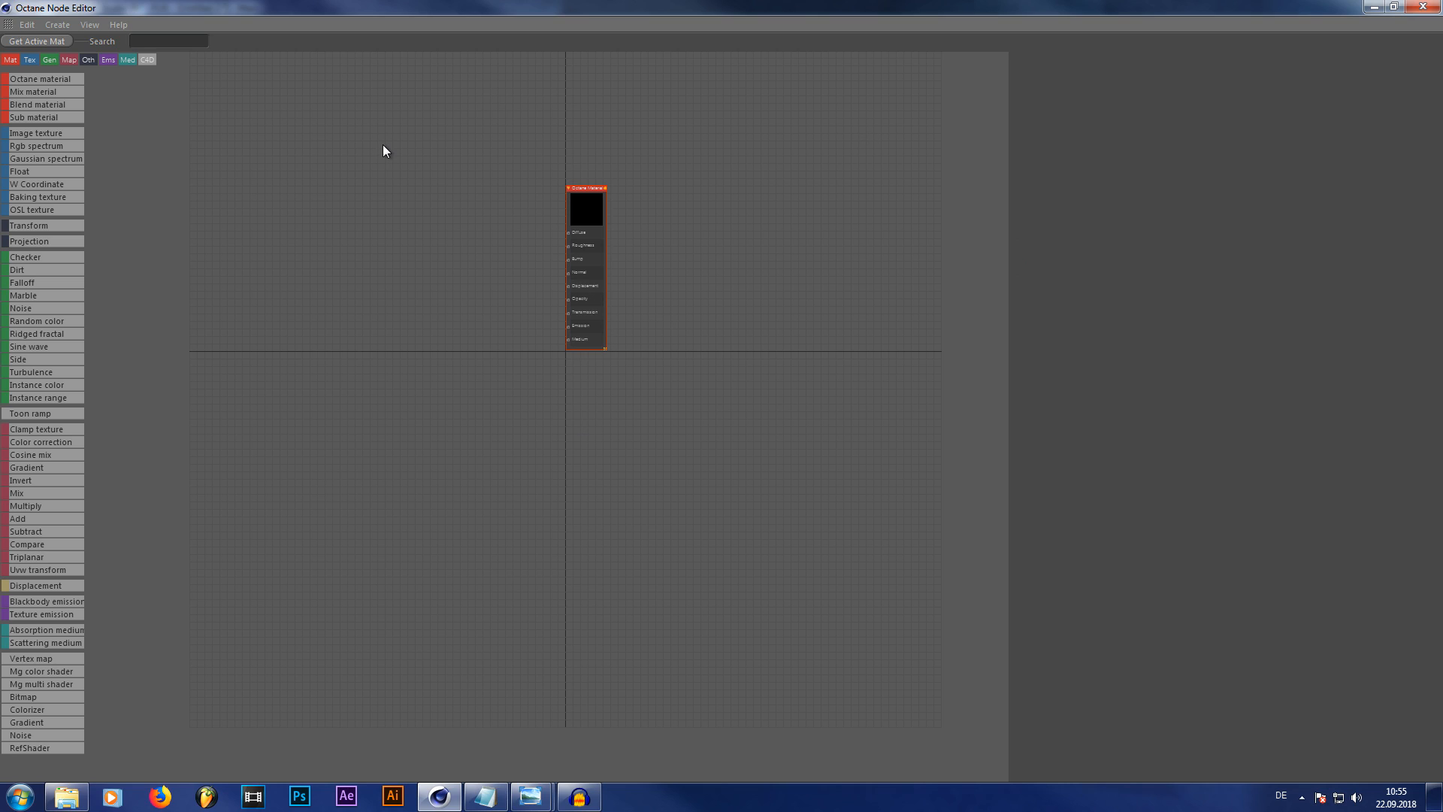
Load the CityStreetRoadAsphaltTwoLaneDamaged003_COL_HIRES map in a new image texture node and connect it to the material's Diffuse input
drag(34, 137, 459, 244)
drag(356, 219, 455, 154)
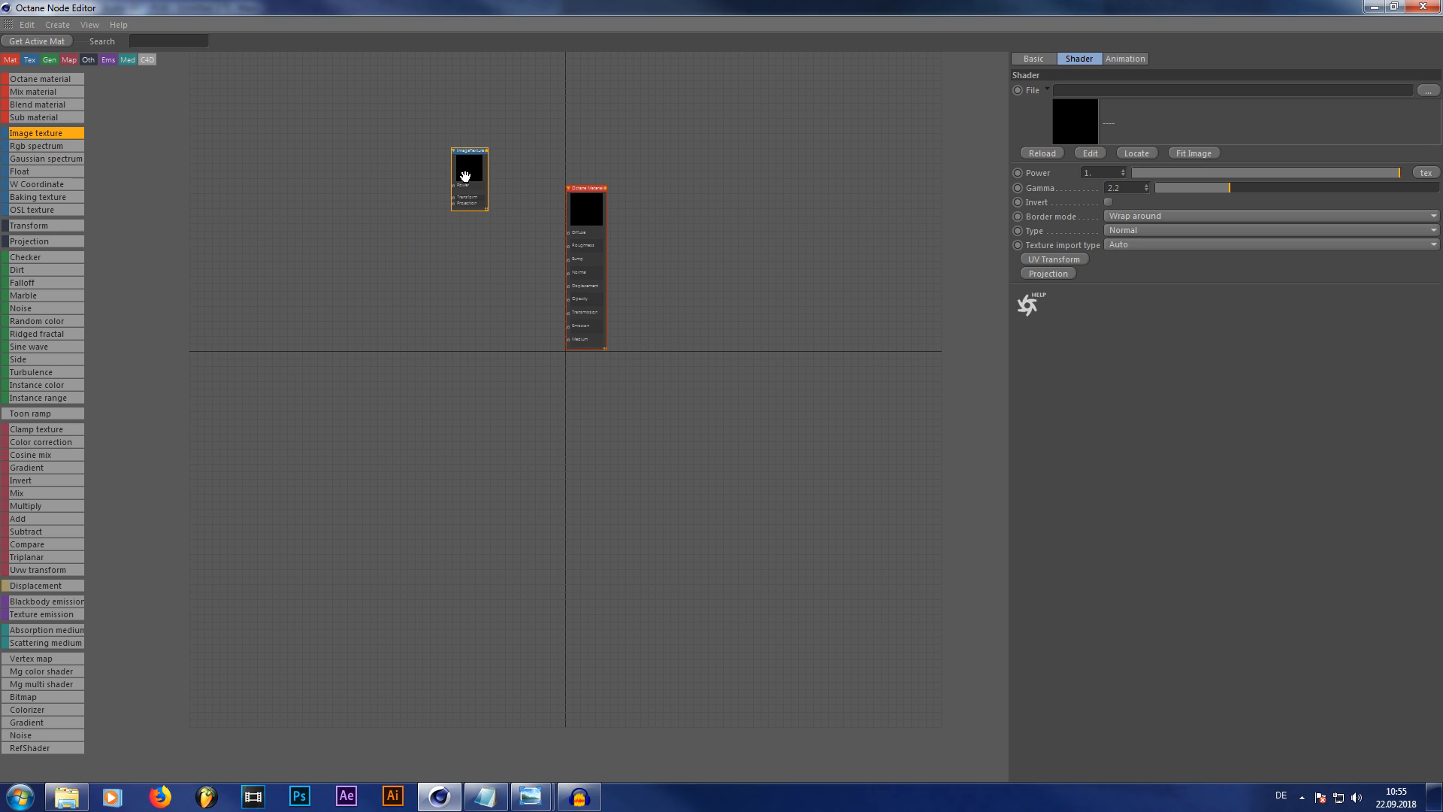
double_click(465, 175)
double_click(217, 248)
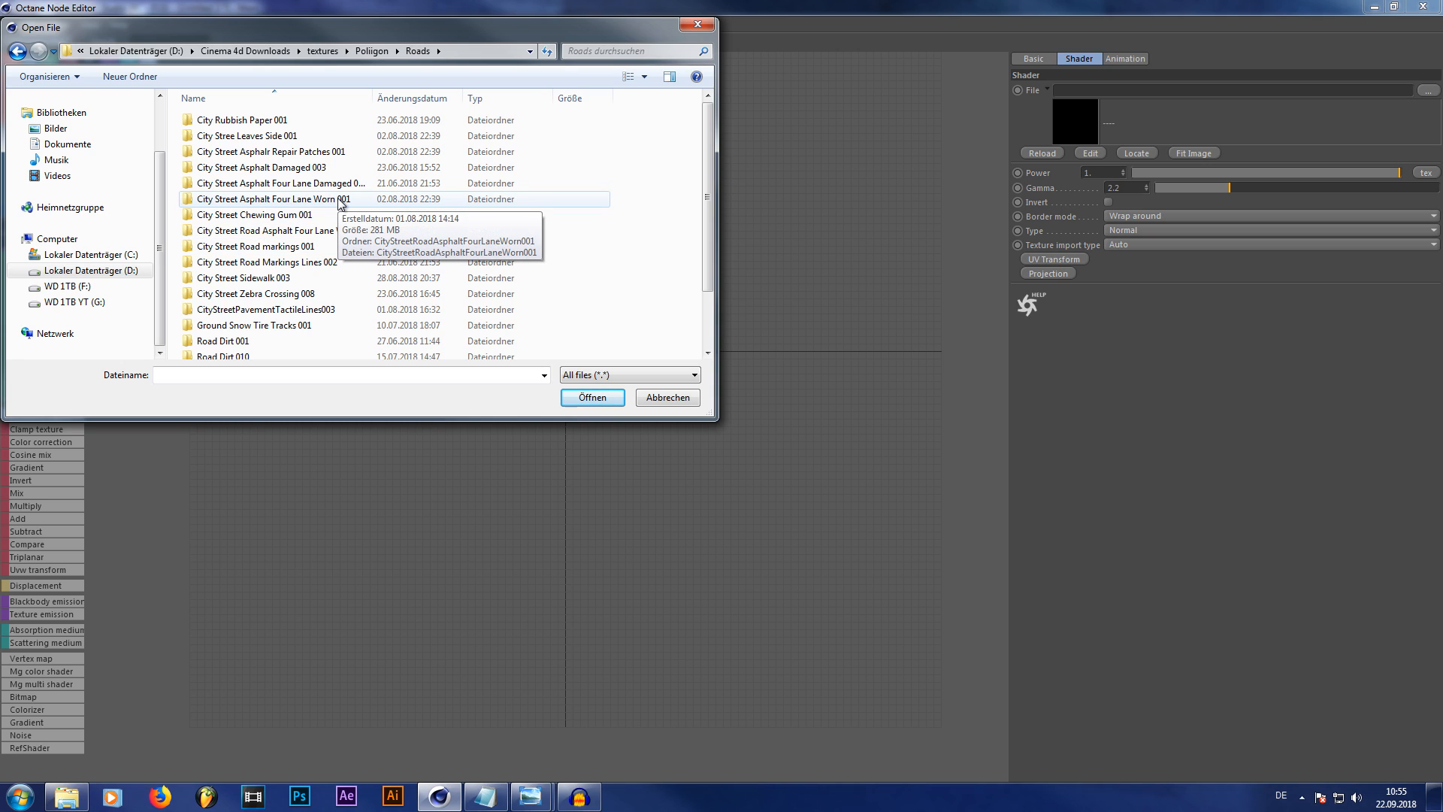
click(291, 170)
double_click(291, 169)
double_click(230, 121)
double_click(225, 120)
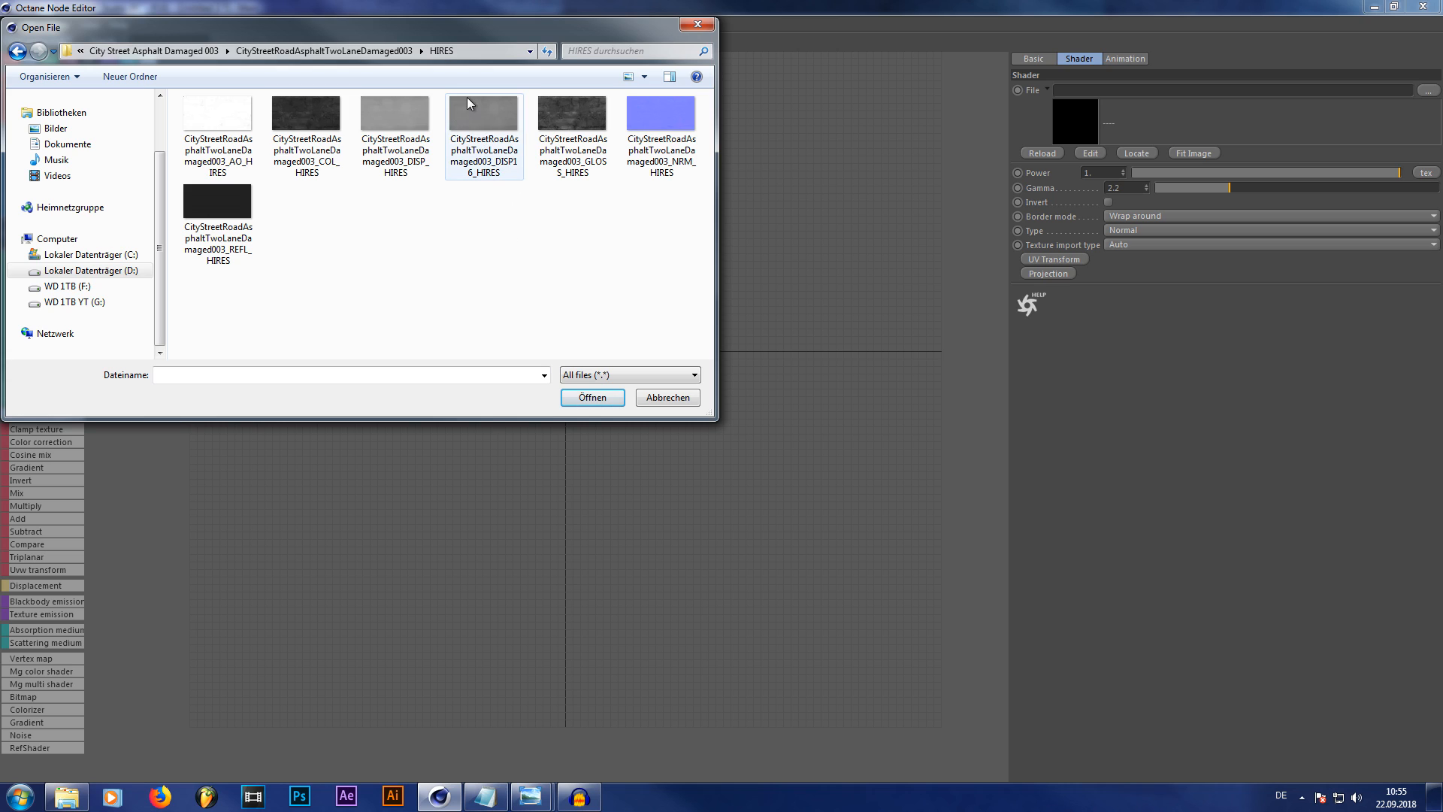
click(313, 144)
click(572, 396)
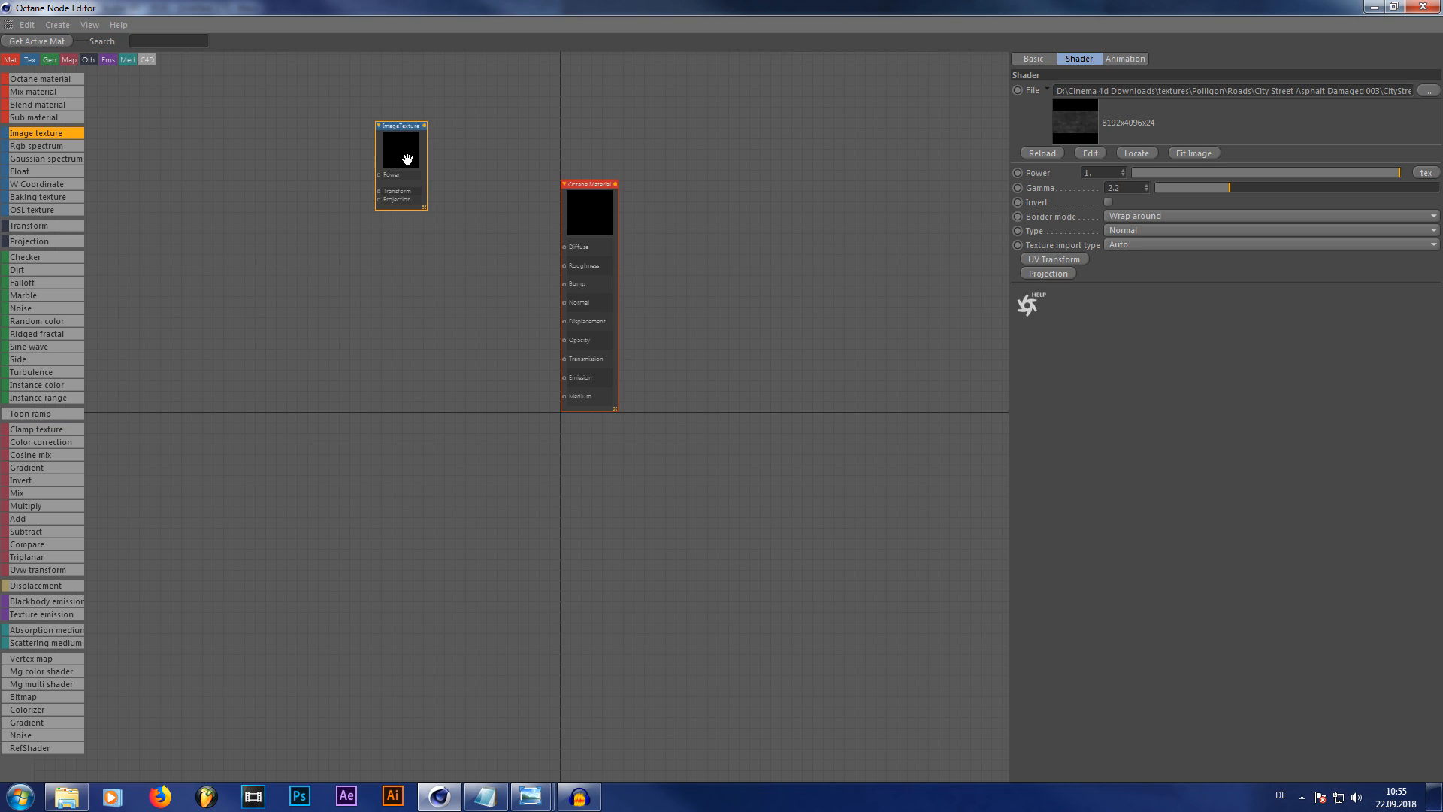
drag(434, 109, 565, 248)
Set the Octane material's type to Glossy
click(593, 223)
mouse_move(594, 196)
mouse_down()
mouse_move(600, 212)
mouse_move(589, 201)
mouse_up()
click(1114, 230)
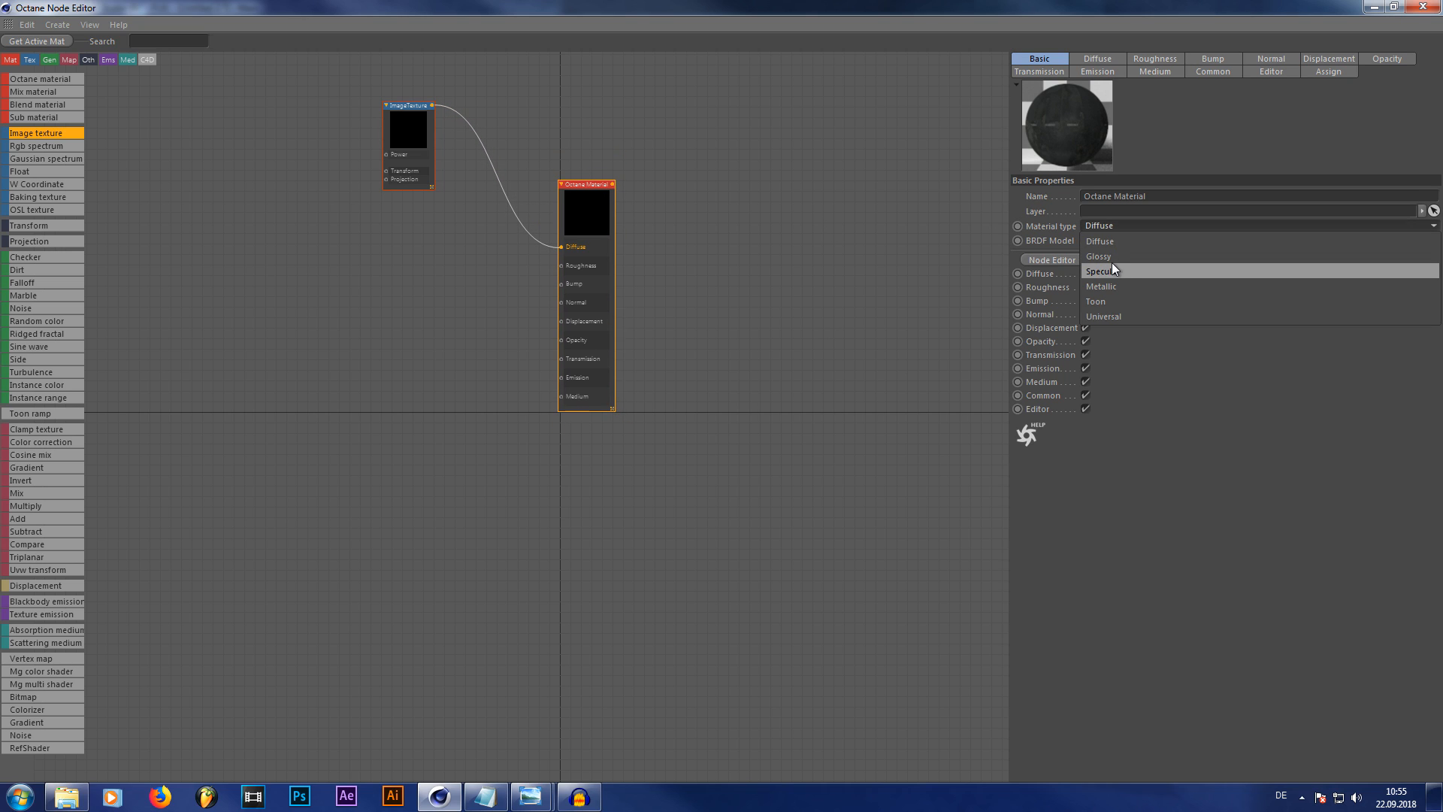
click(1112, 260)
Connect a new image texture to the material's Roughness input and load the asphalt GLOSS_HIRES map into it
drag(19, 143, 81, 181)
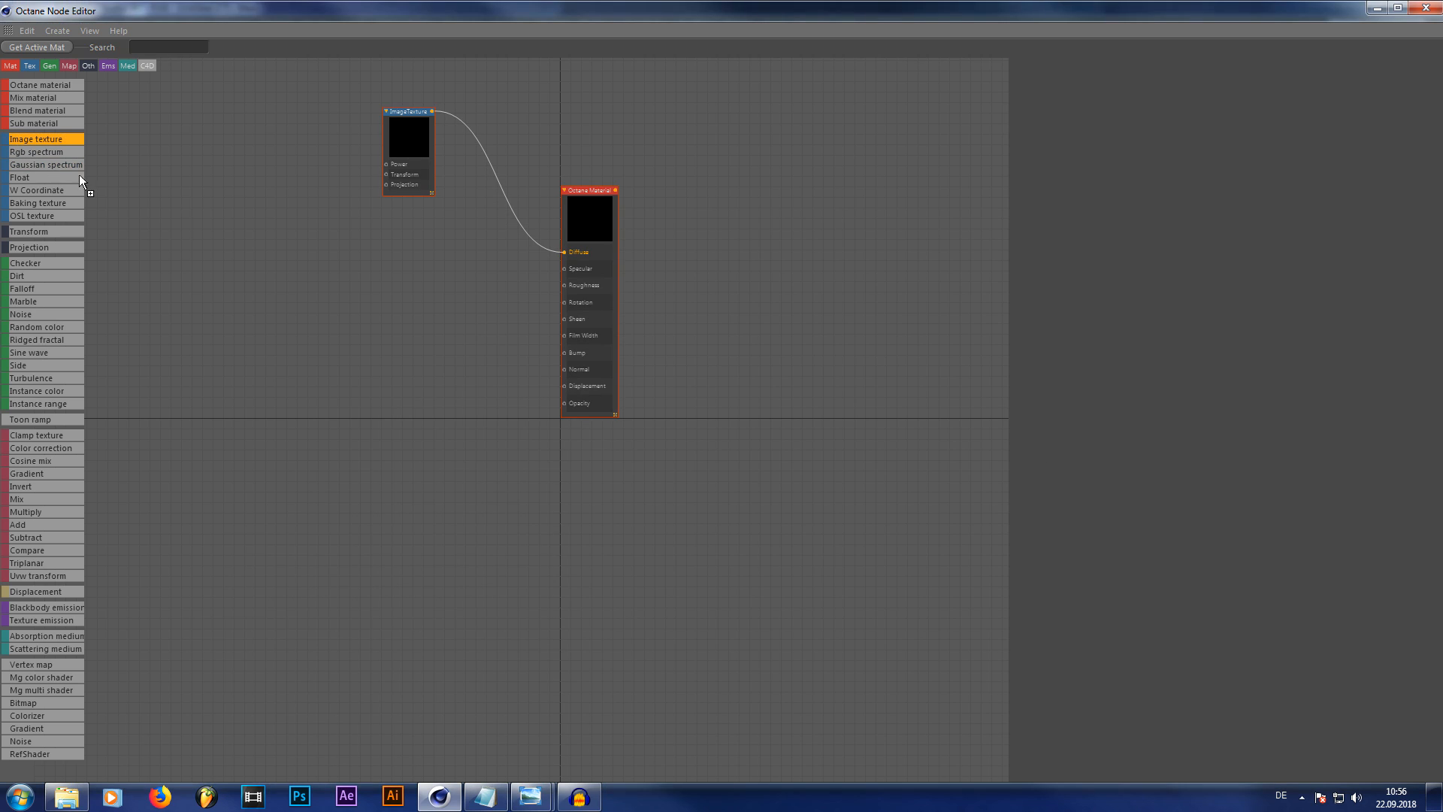
drag(387, 200, 565, 285)
click(1427, 96)
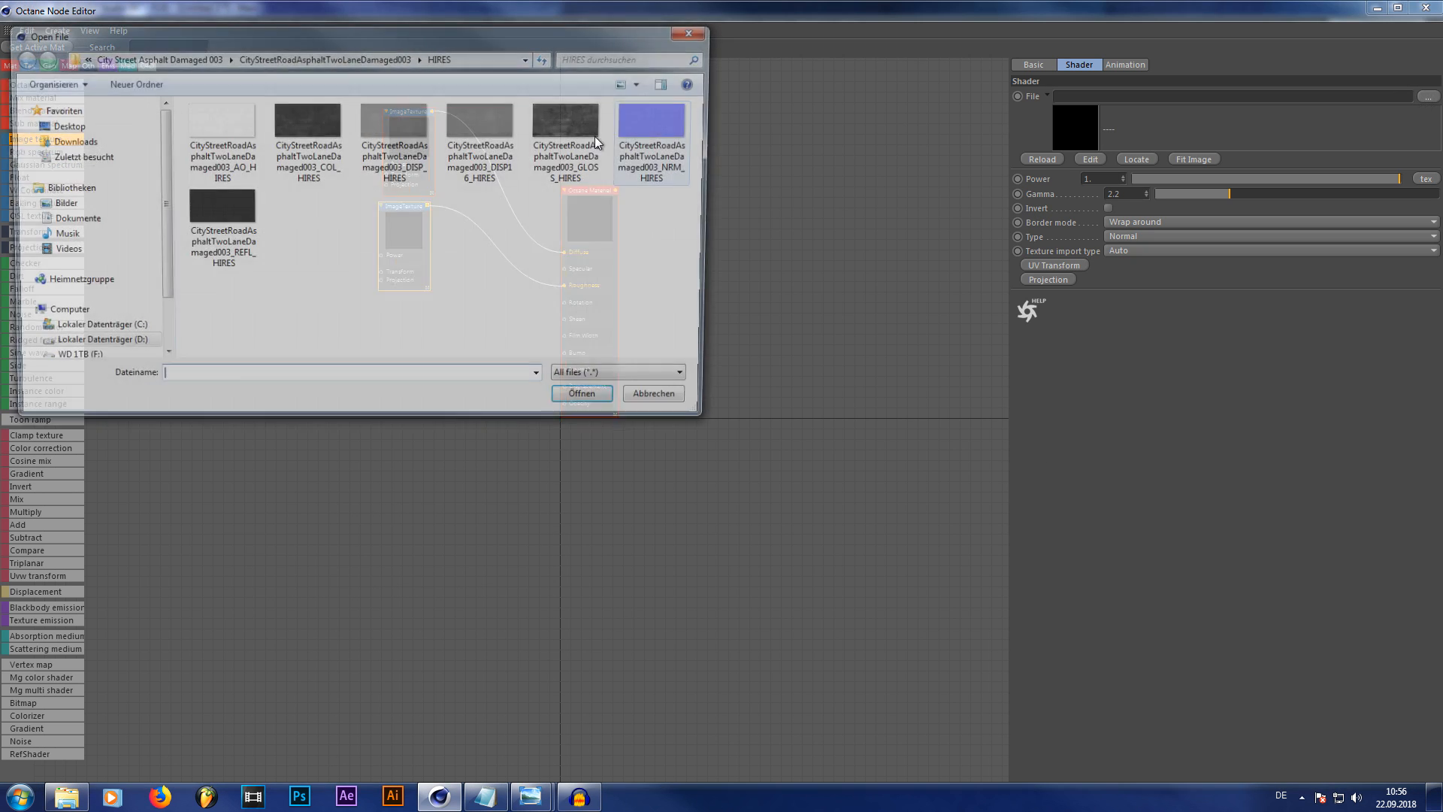
click(573, 143)
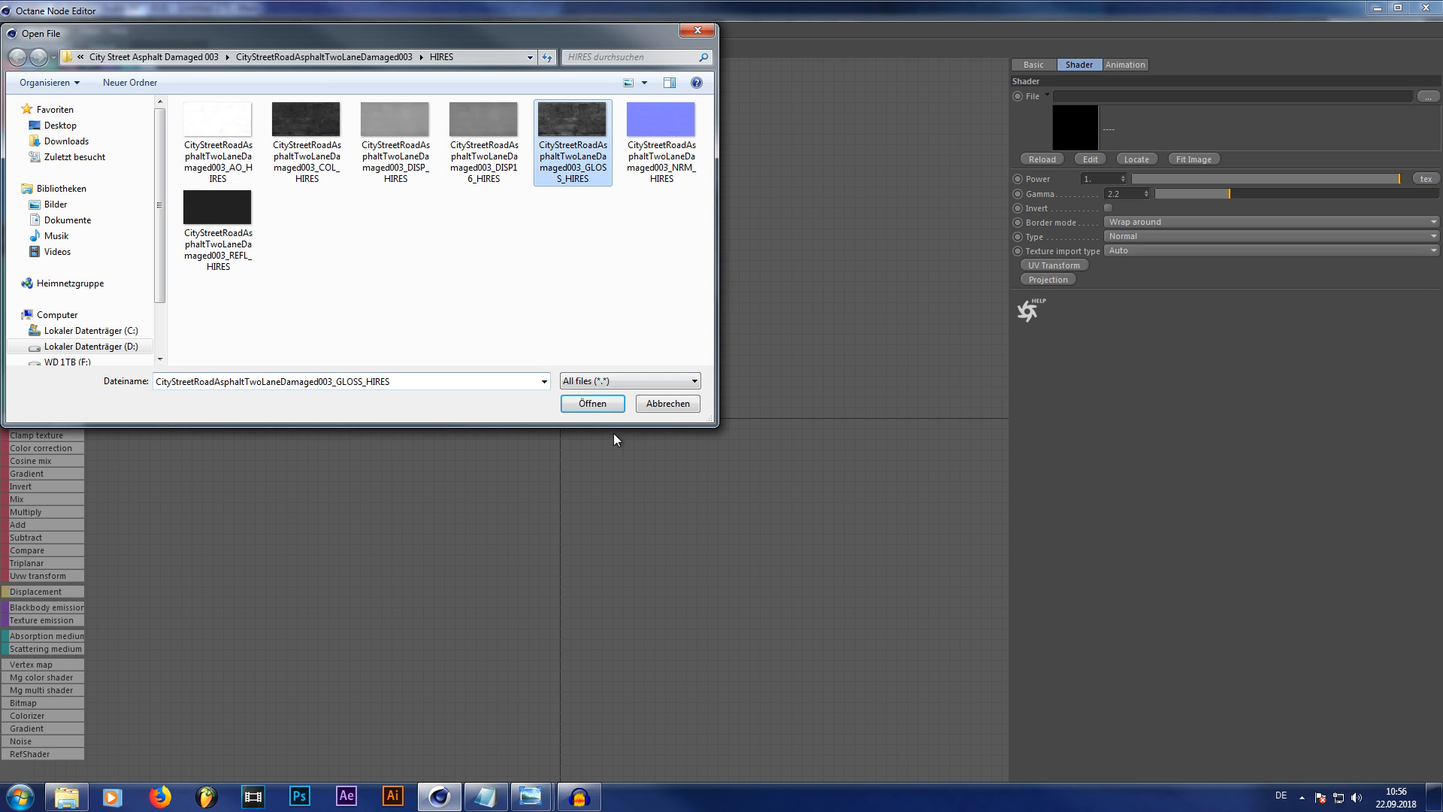
click(609, 406)
click(813, 451)
drag(392, 243, 396, 243)
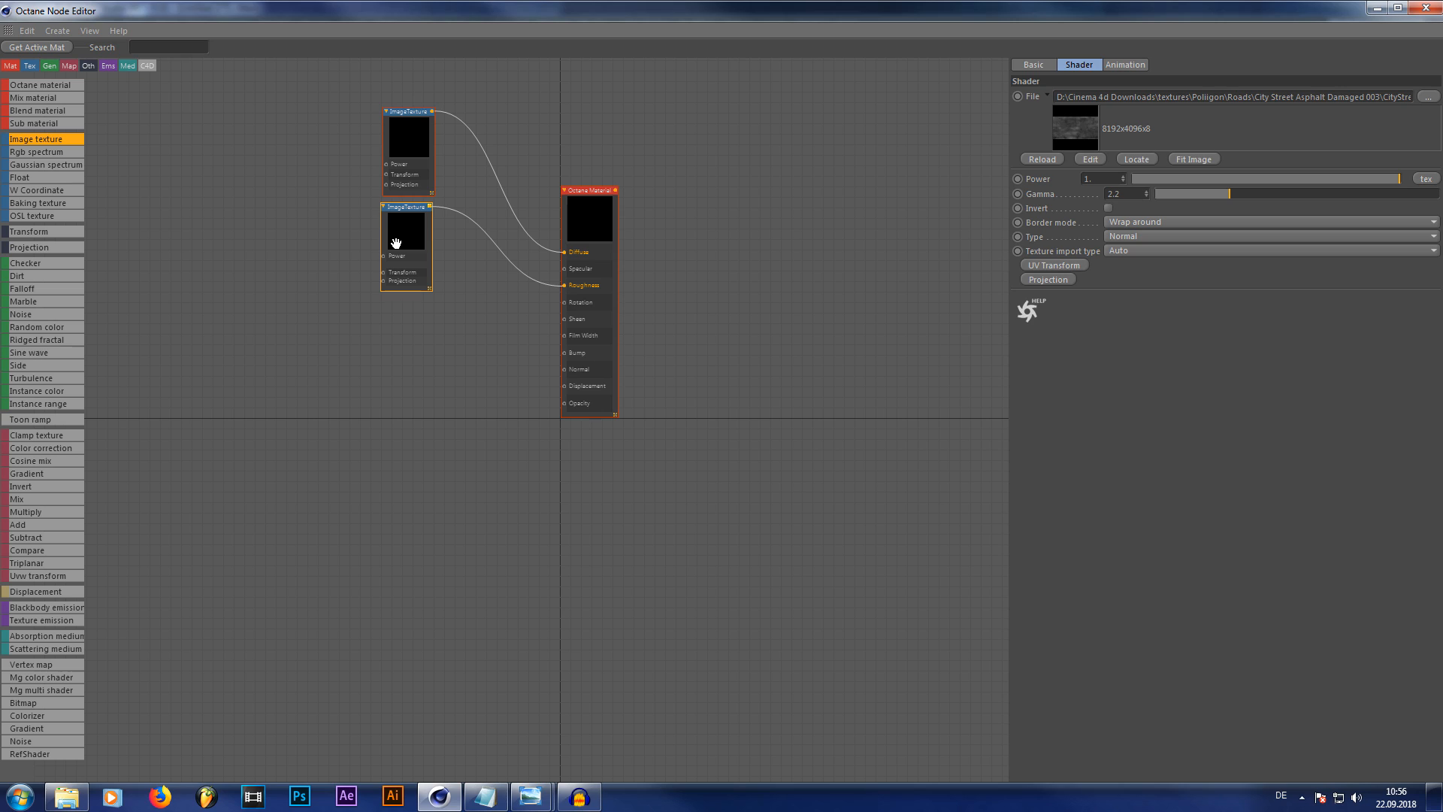
Connect another image texture to the Bump input and load the asphalt GLOSS_HIRES map into it
drag(34, 140, 564, 360)
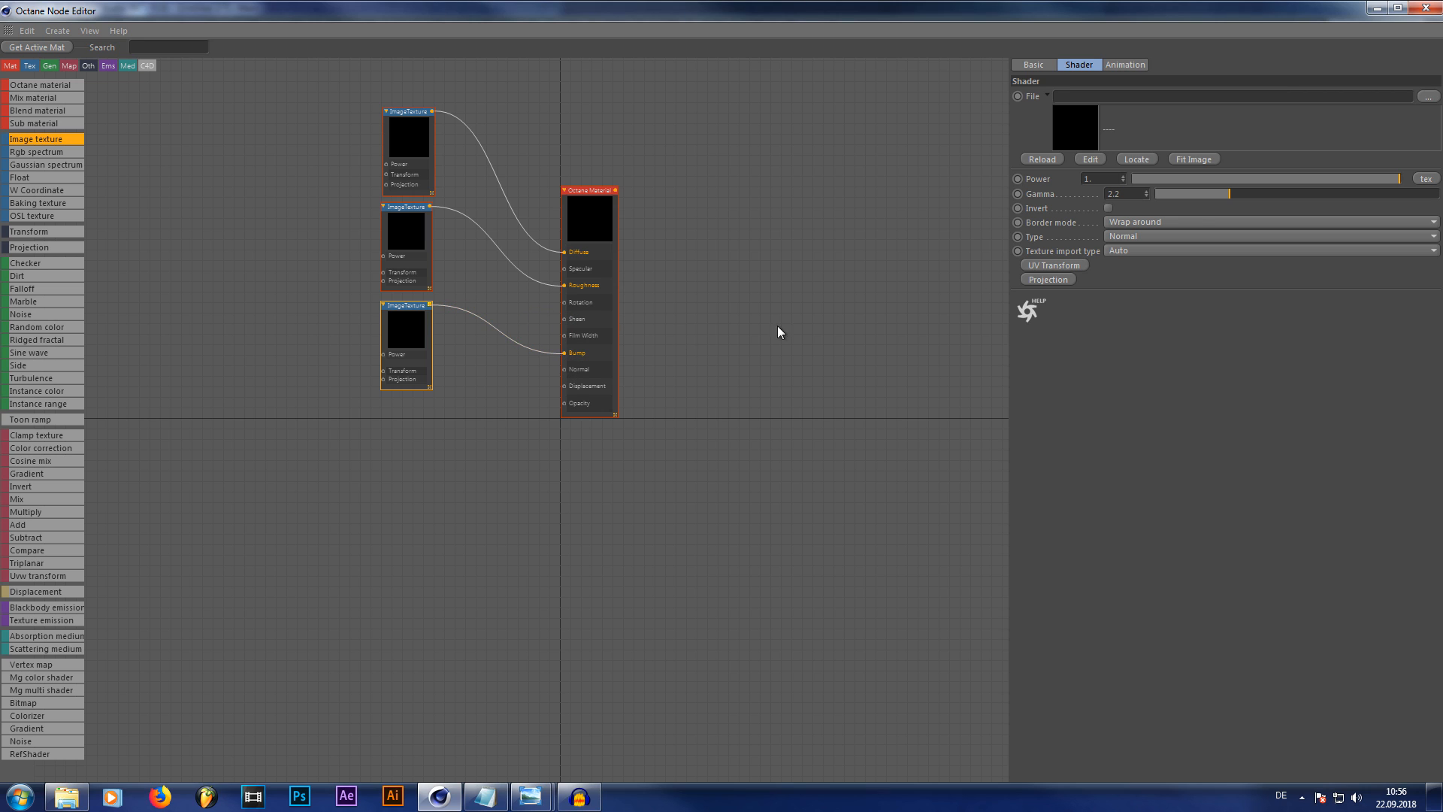
click(1432, 98)
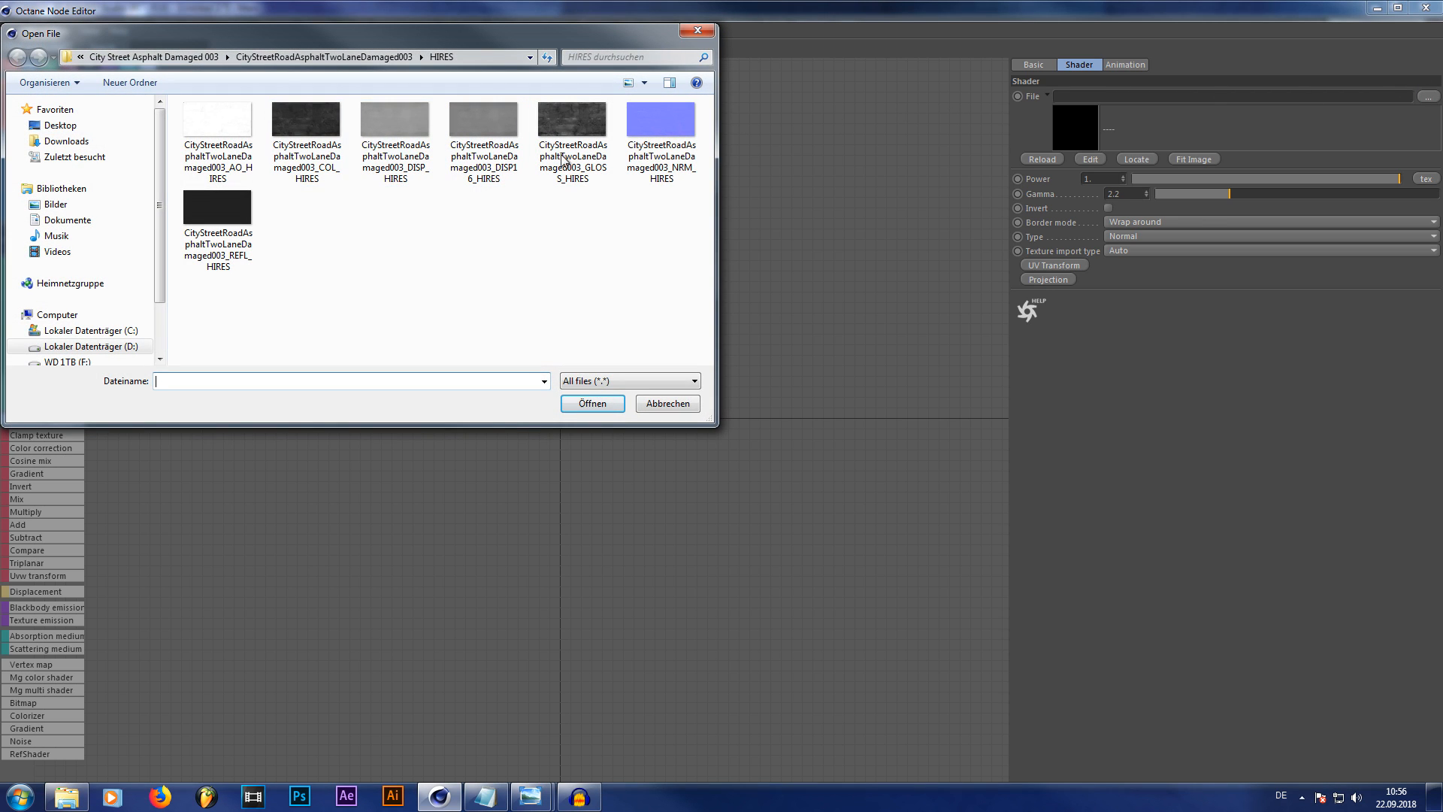
click(579, 162)
click(592, 403)
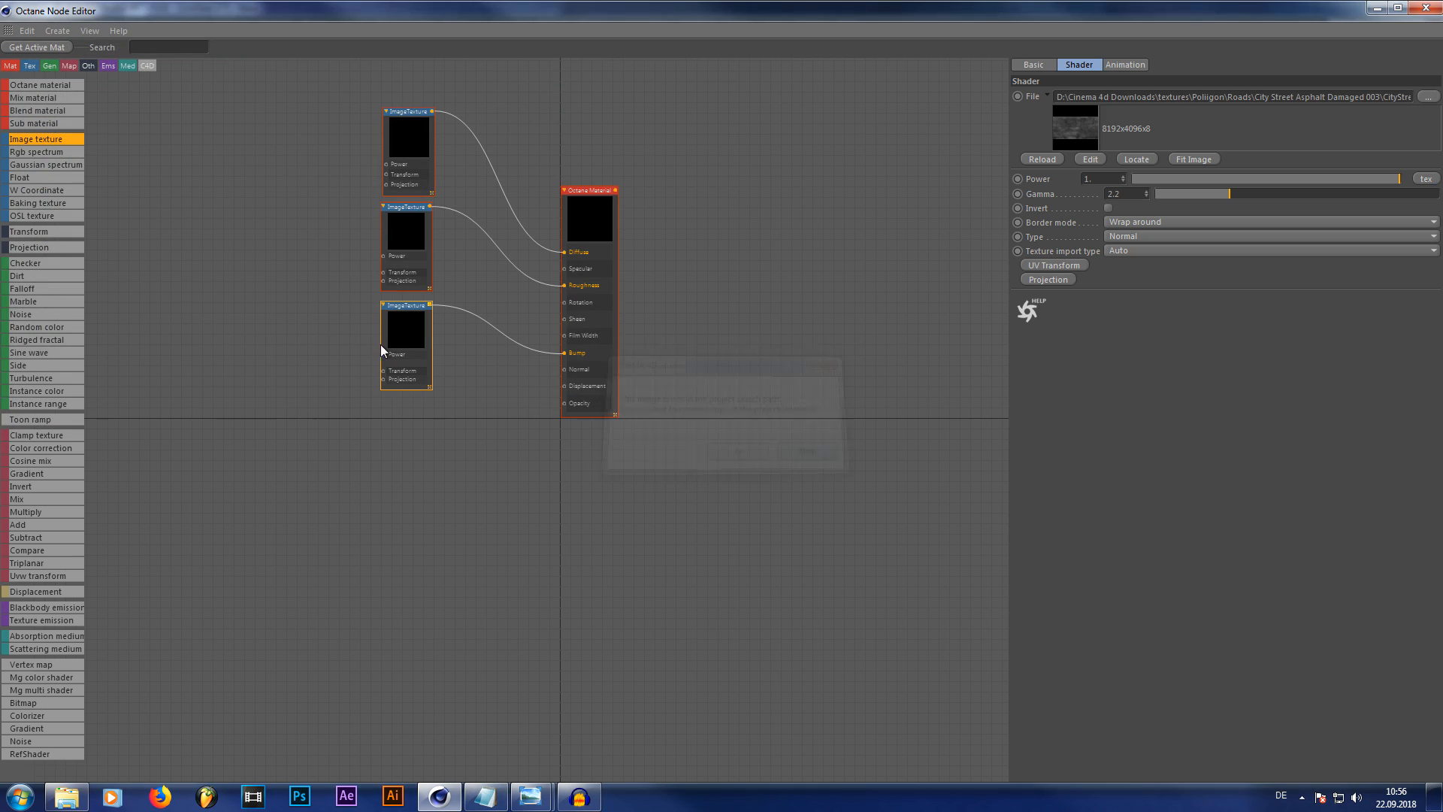
Insert a Color correction node between the bump image texture and the Bump input, and line up the nodes
drag(322, 325, 216, 320)
drag(41, 448, 372, 331)
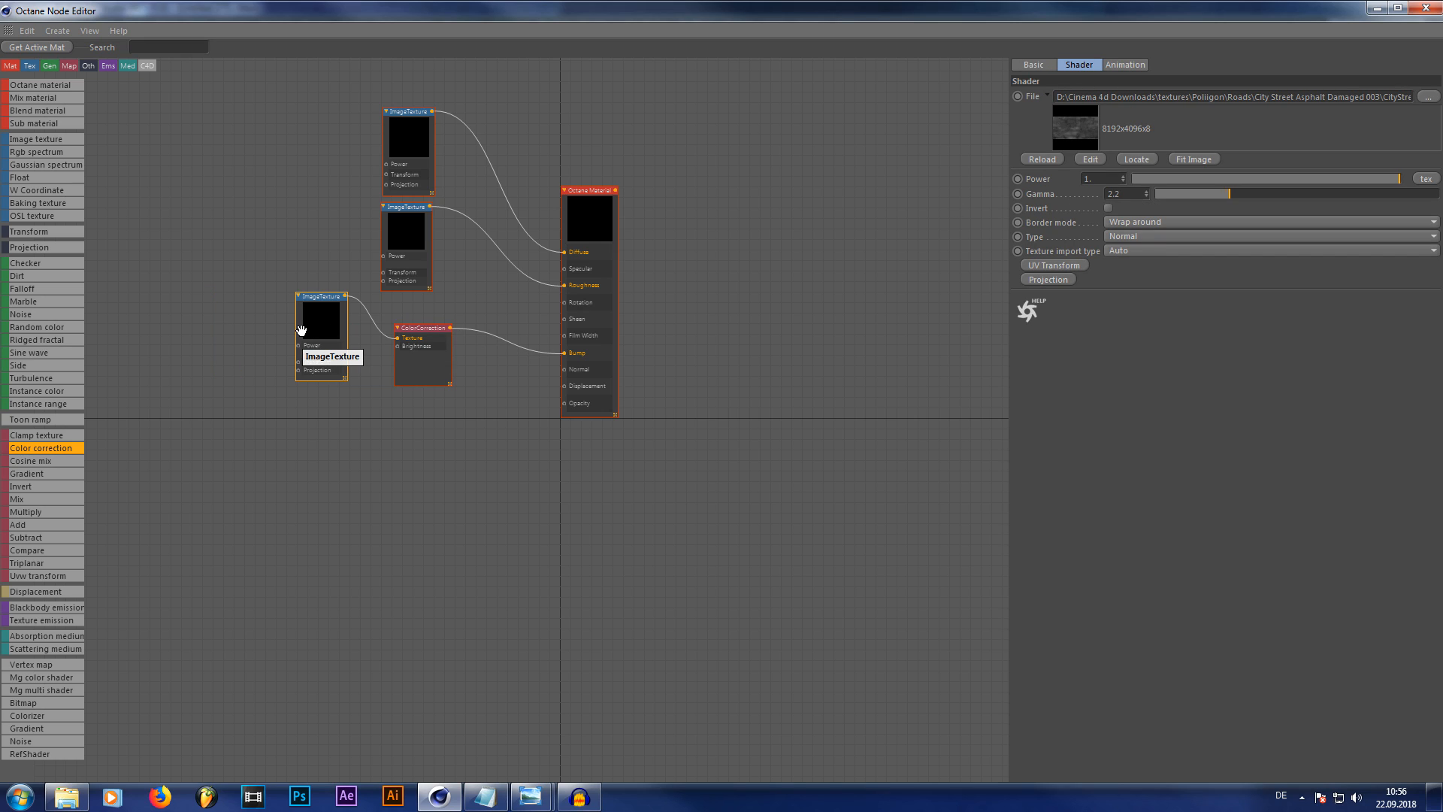
drag(300, 331, 281, 328)
drag(442, 358, 520, 327)
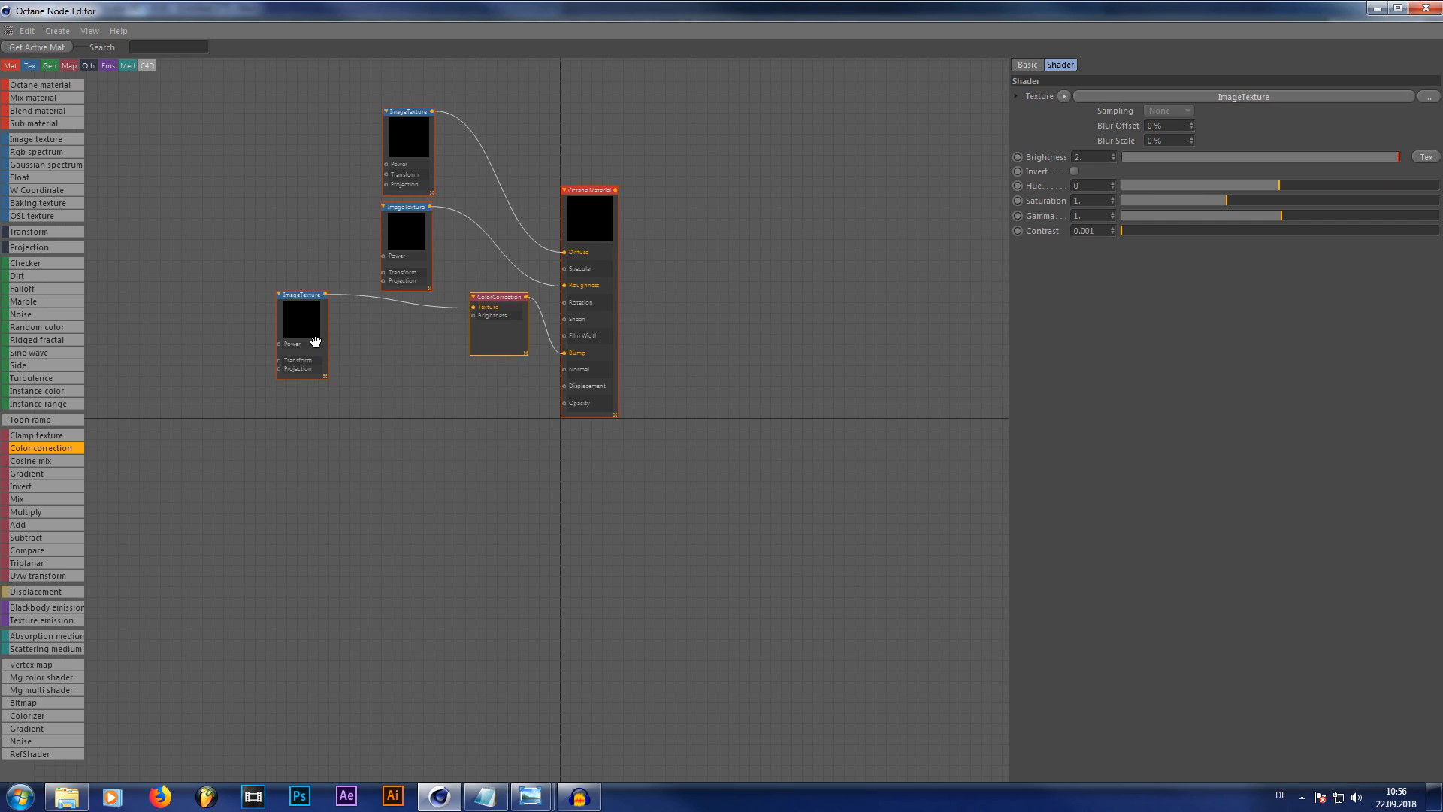
drag(316, 341, 421, 346)
Connect a new image texture to the Normal input and load the asphalt NRM_HIRES map into it
drag(36, 139, 565, 372)
click(1426, 96)
click(657, 132)
click(583, 402)
click(810, 456)
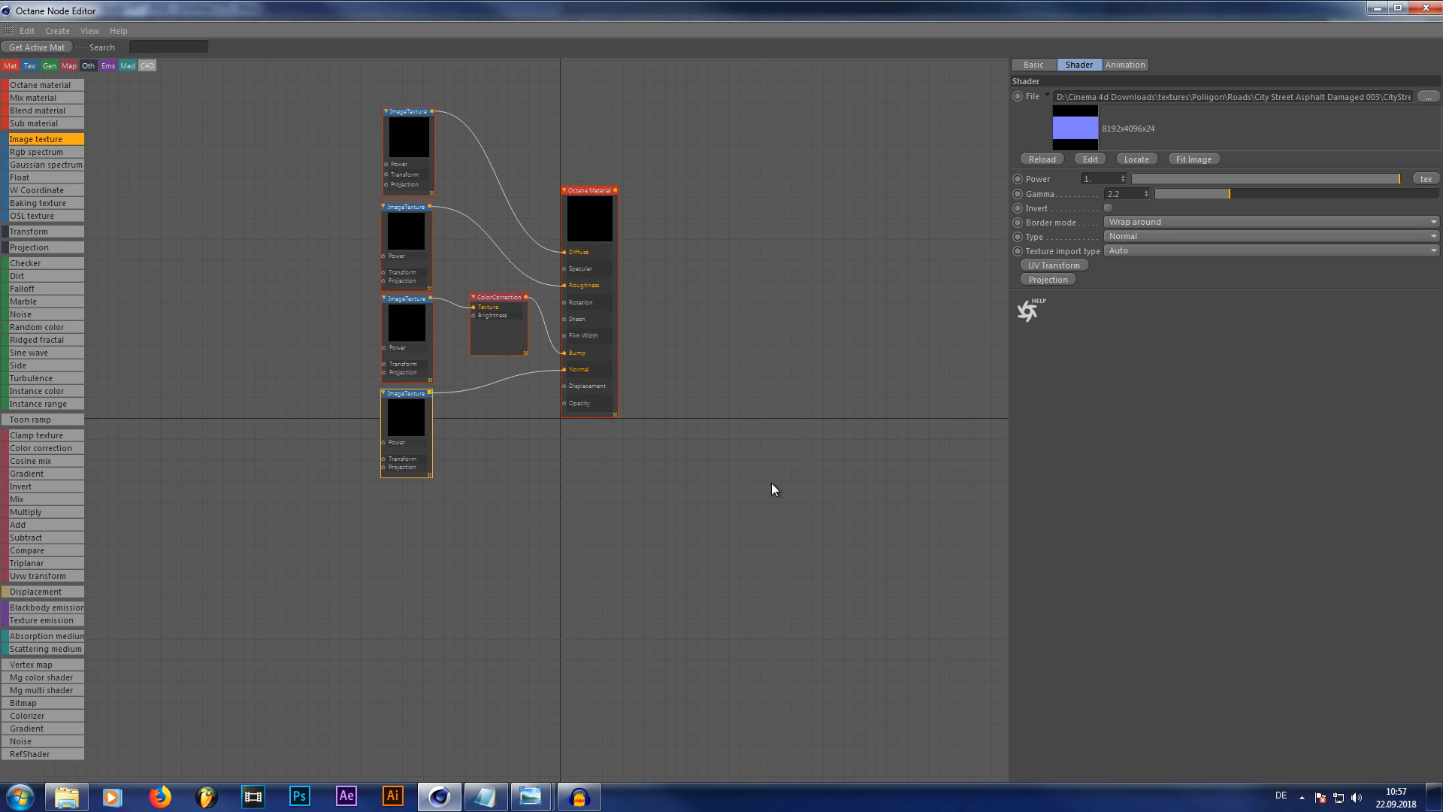
Set the asphalt material's Index to 1.004
click(602, 248)
click(1283, 78)
text(1.004)
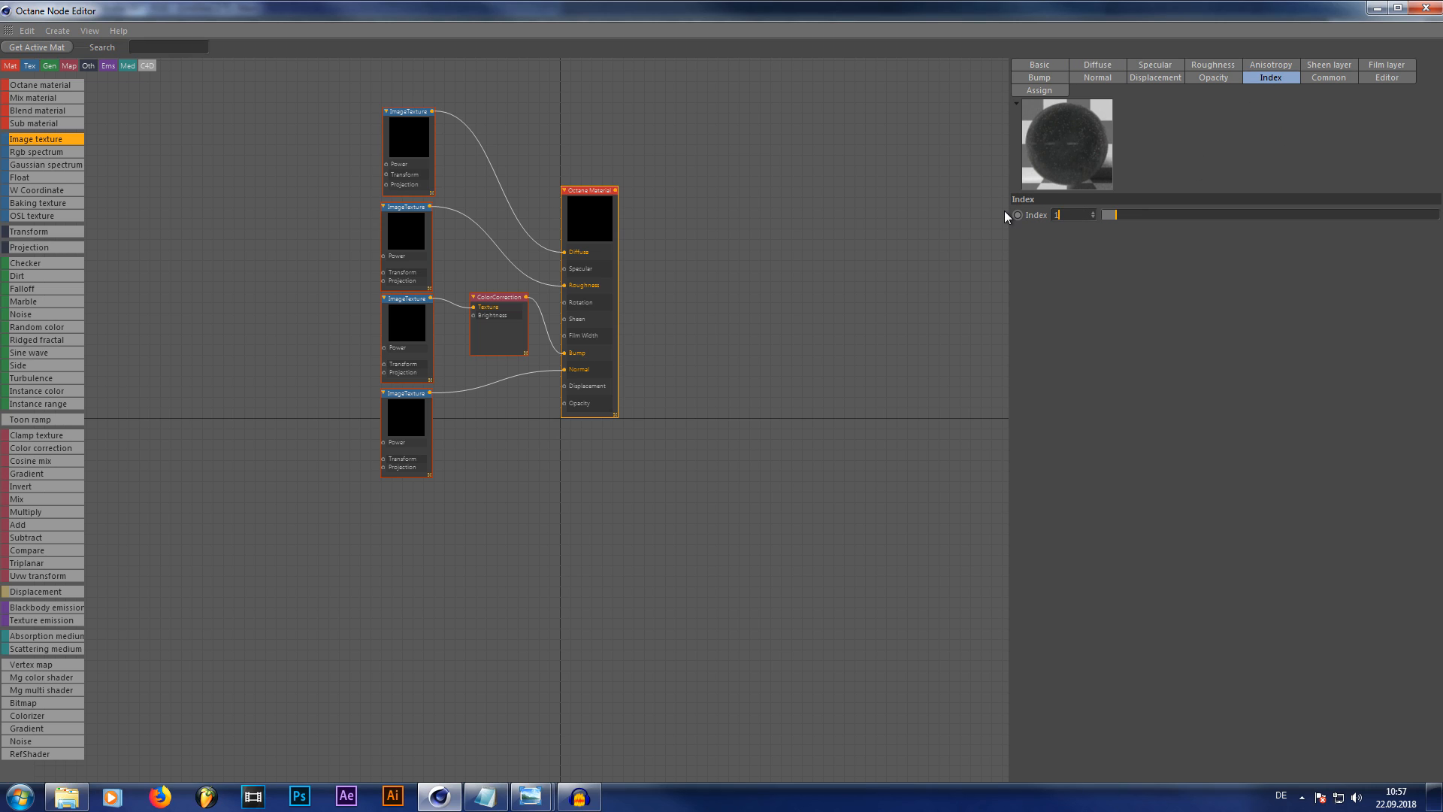
key(Return)
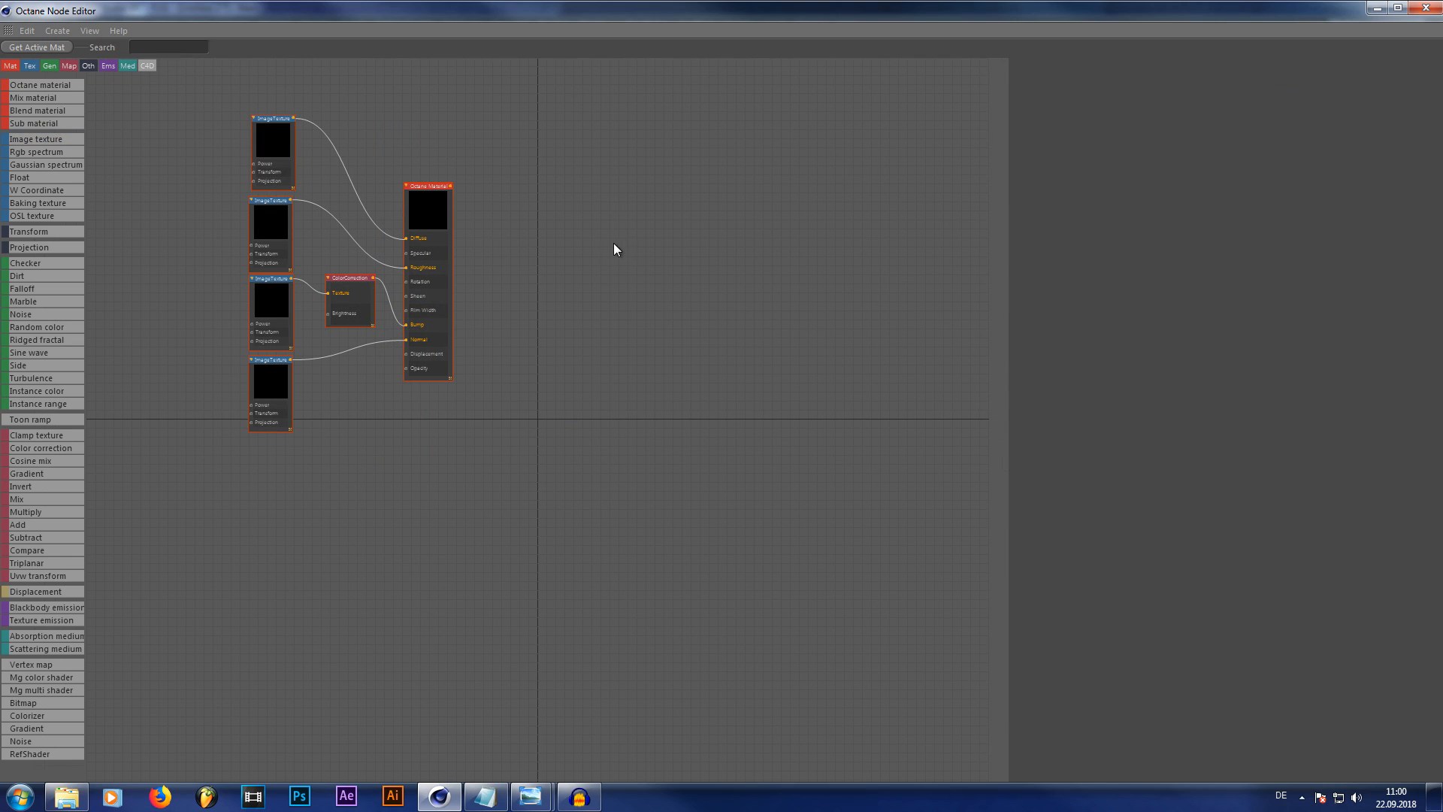
Add a second Octane material node below the first and set its type to Glossy
drag(418, 566, 445, 520)
click(1046, 66)
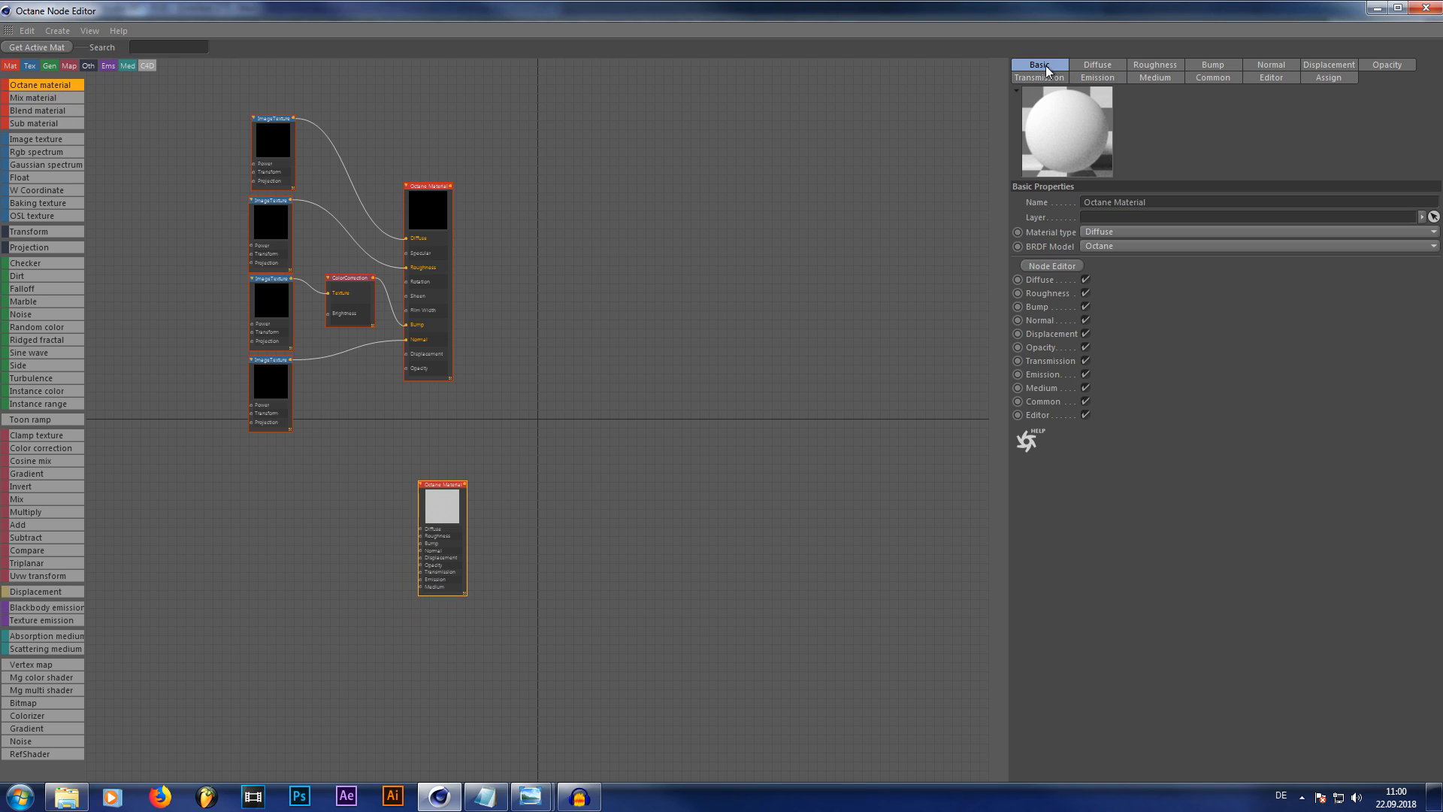
click(1099, 233)
click(1103, 261)
Set the second material's Index to 1.21
click(1270, 79)
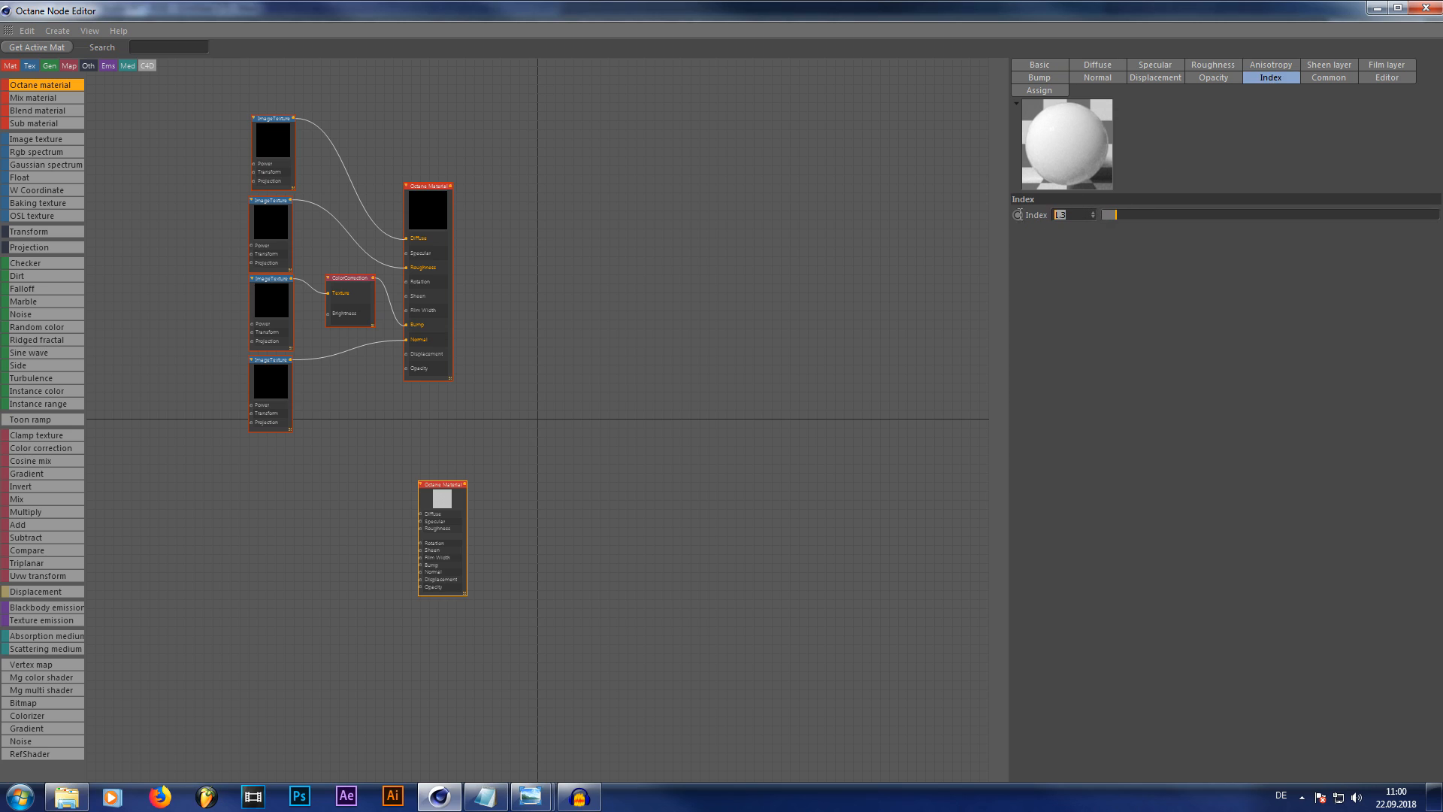
text(1,21)
key(Return)
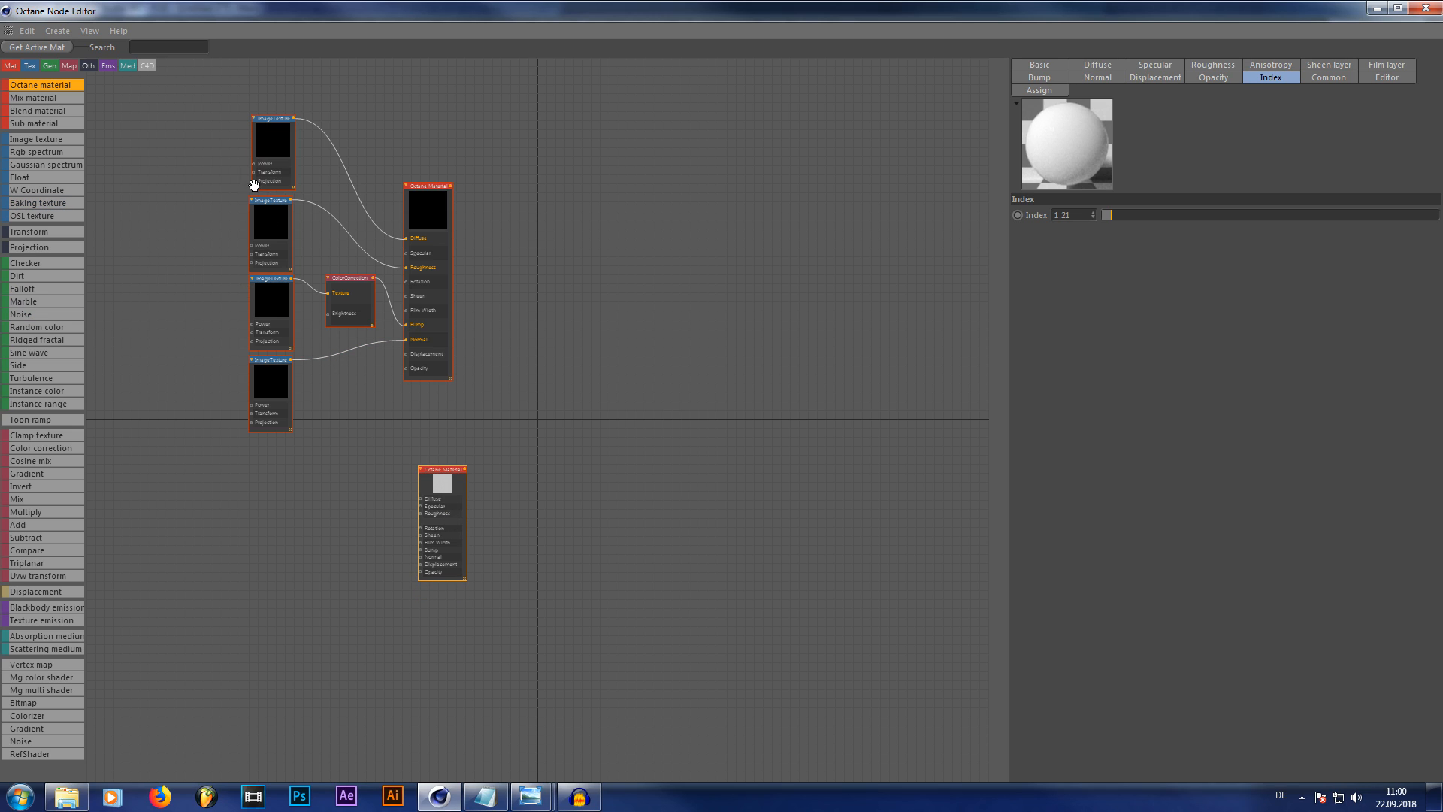
Add an image texture with the asphalt COL_HIRES map and connect it to the Diffuse input of the second Octane material
drag(34, 138, 291, 489)
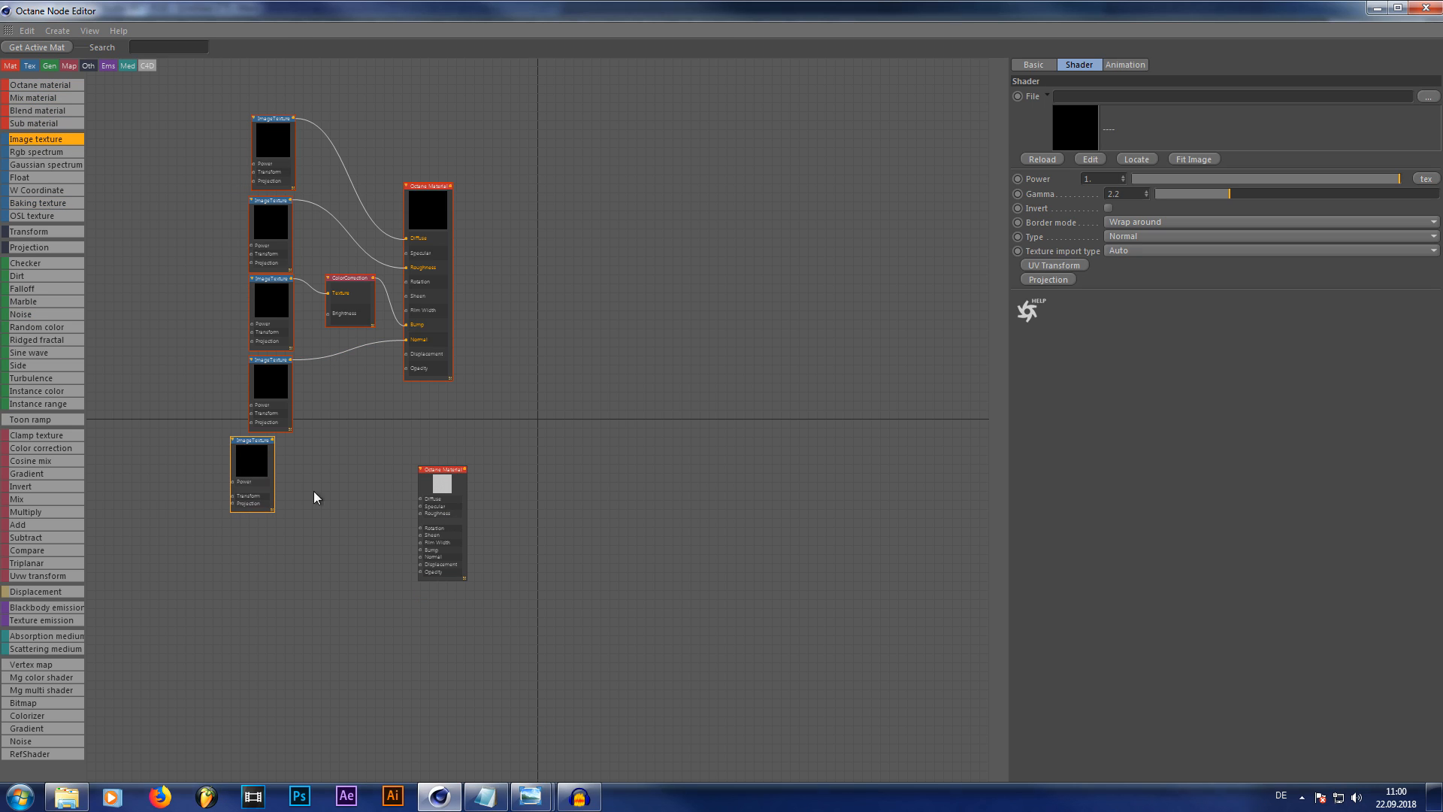
click(295, 160)
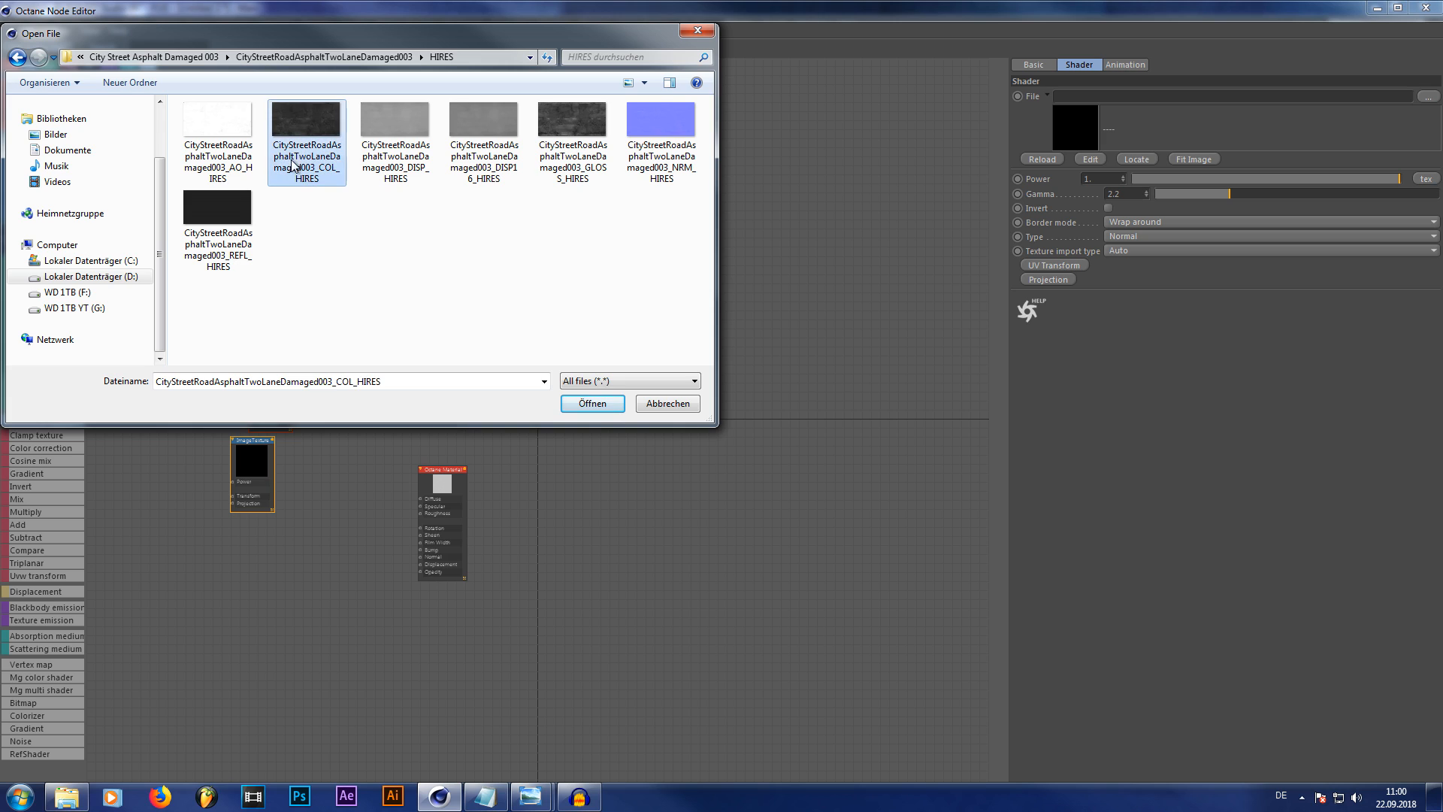
click(585, 406)
click(788, 451)
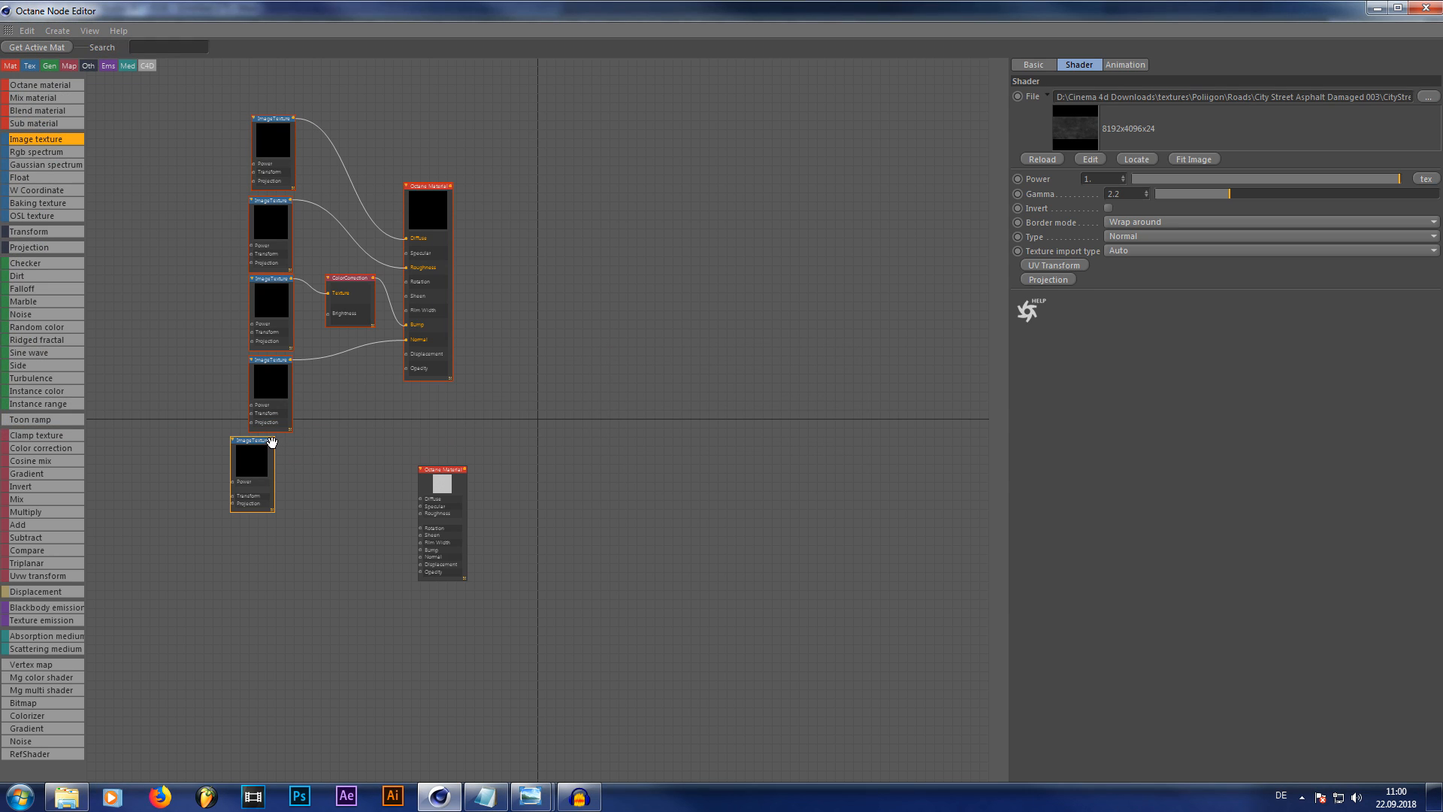
drag(277, 446, 420, 499)
drag(263, 473, 276, 479)
Add another image texture below the color texture and load the asphalt GLOSS_HIRES map into it without copying it to the project
drag(153, 425, 257, 587)
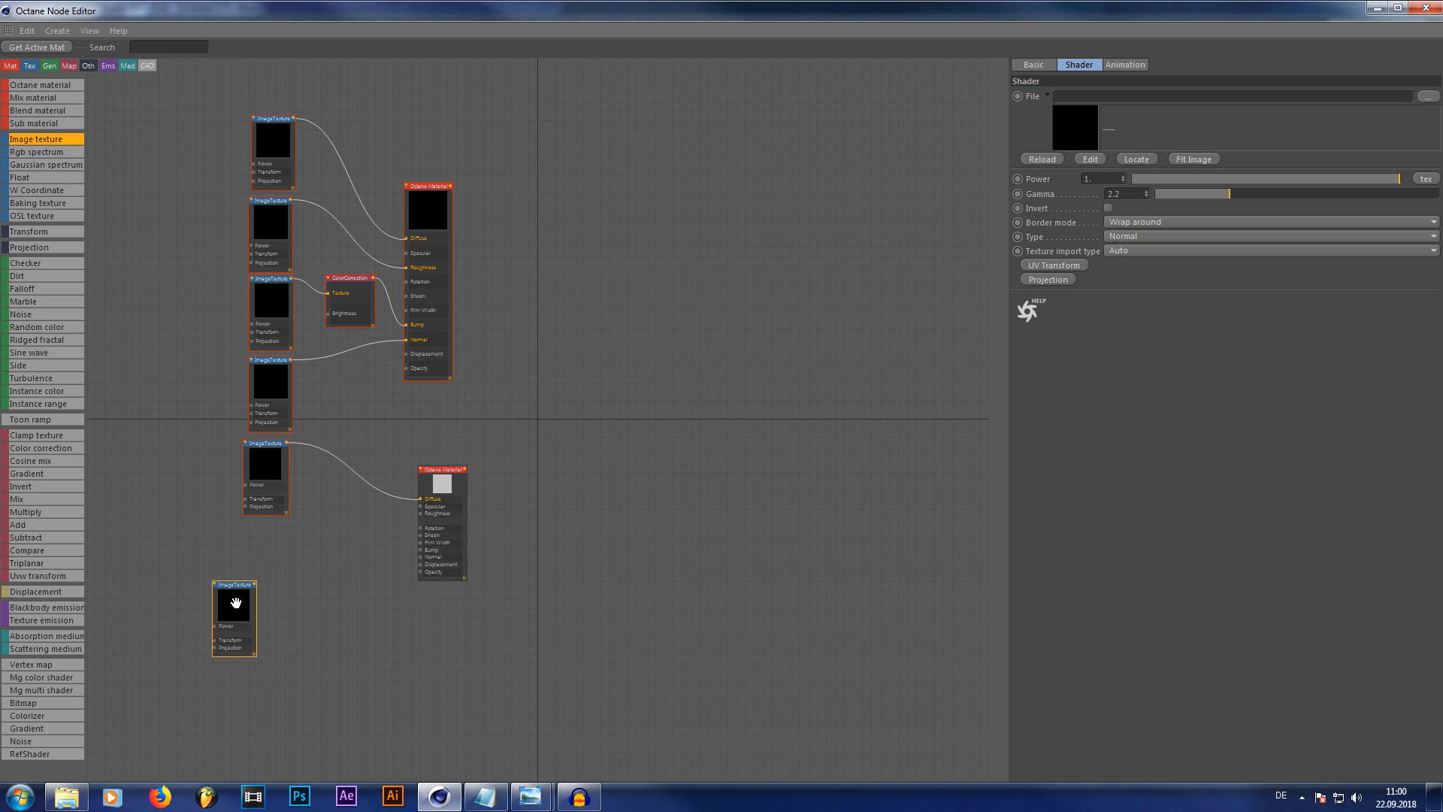
click(387, 491)
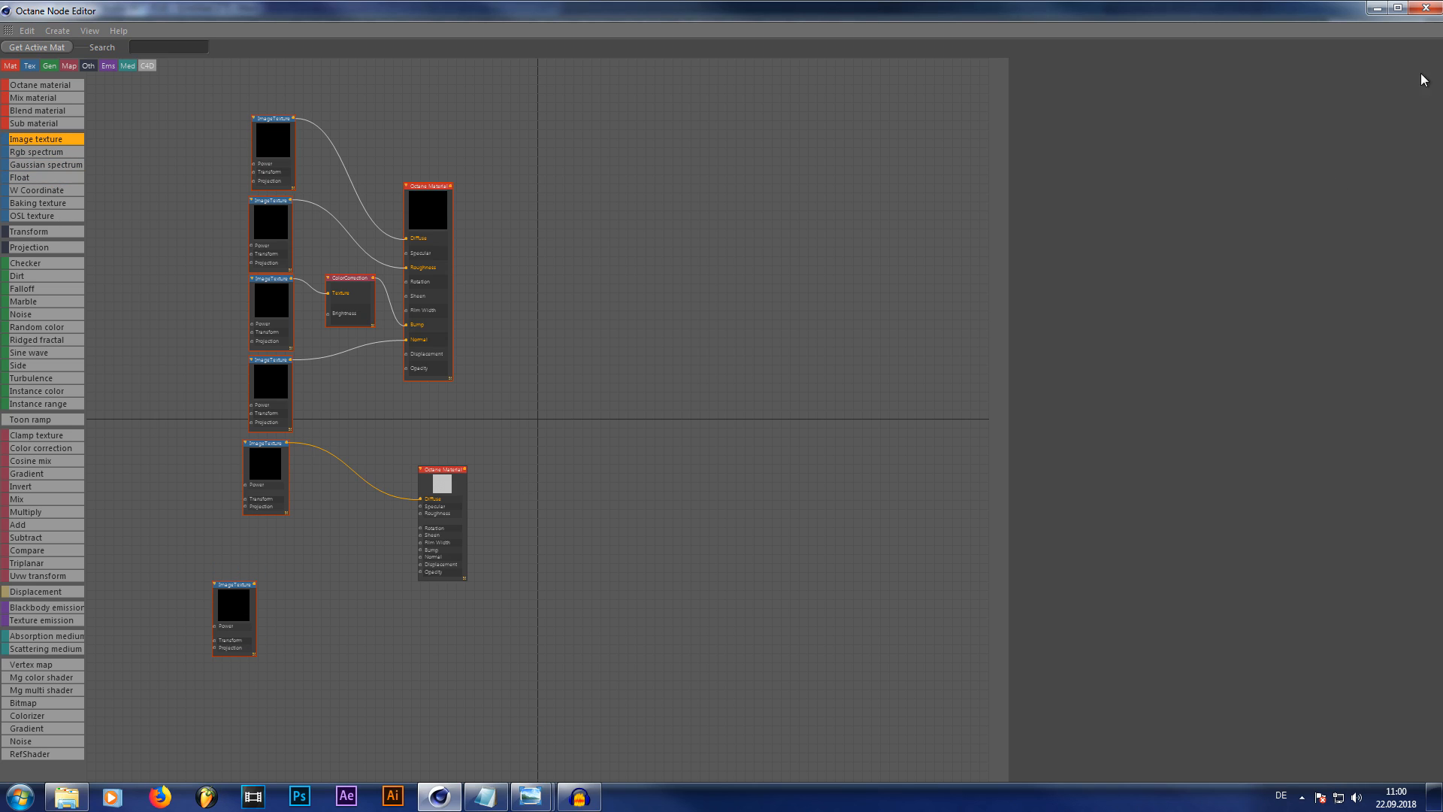
click(248, 601)
click(1427, 97)
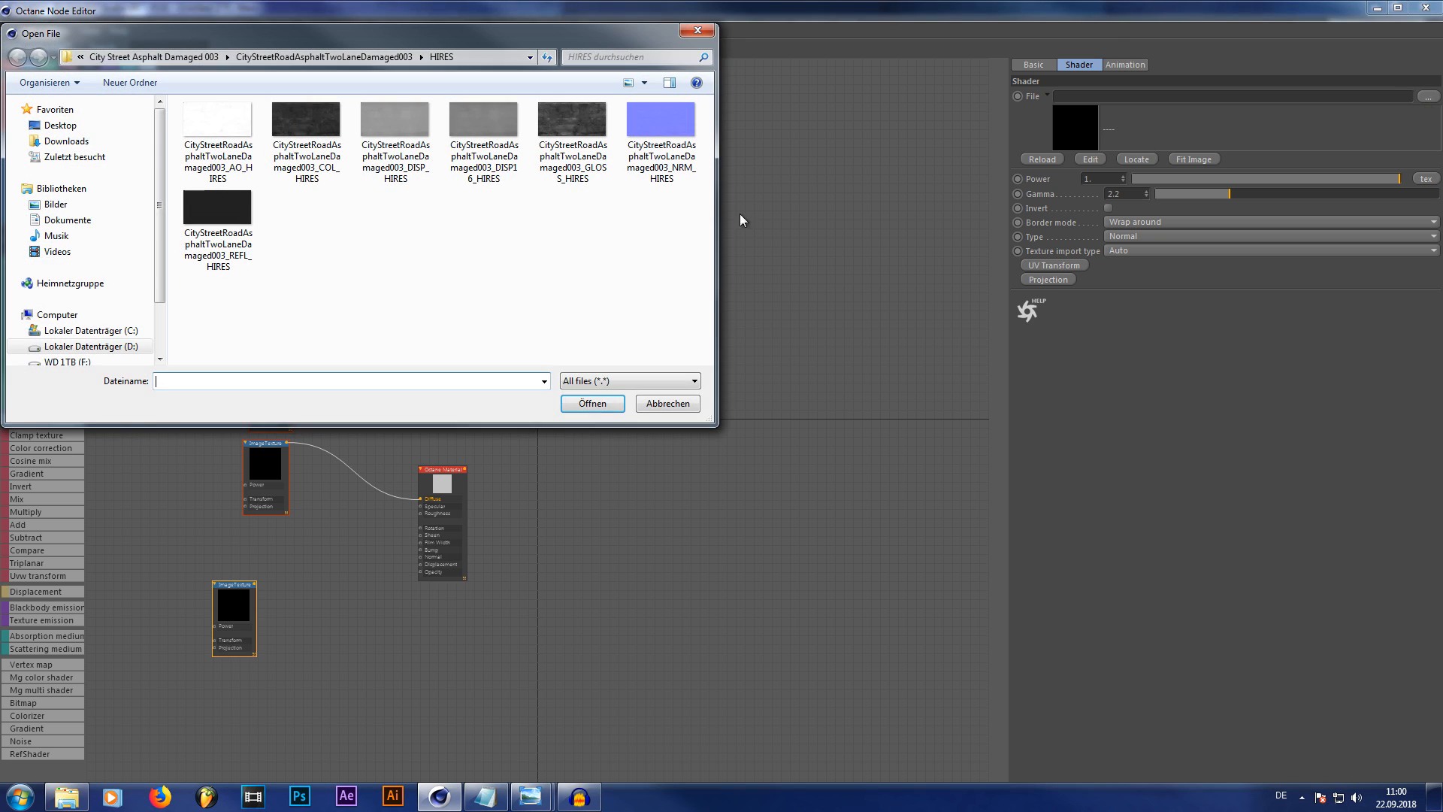
click(573, 143)
click(592, 402)
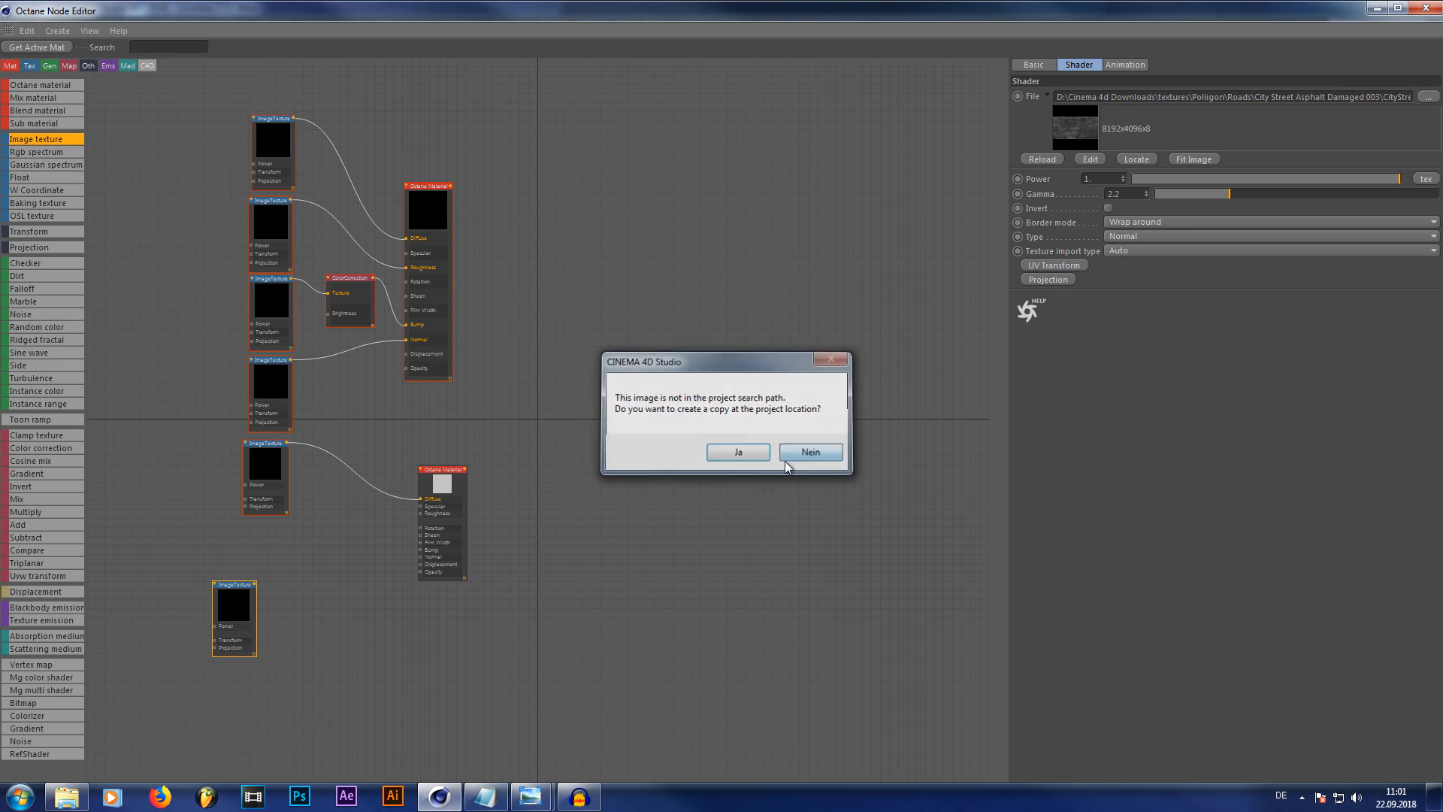
Duplicate the ColorCorrection node beside the new gloss texture and link the gloss map to its Texture input
click(351, 301)
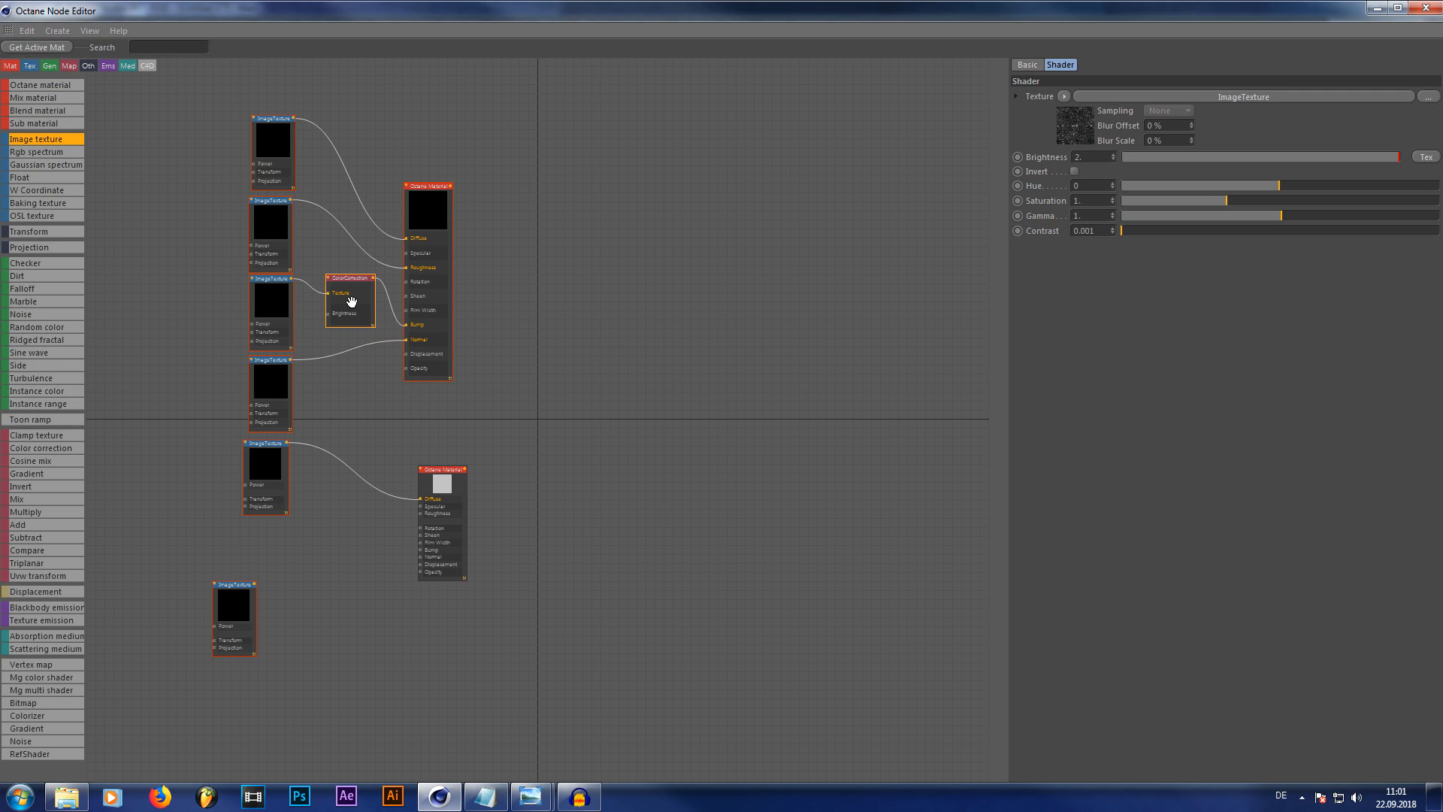
ctrl+drag(350, 287, 303, 613)
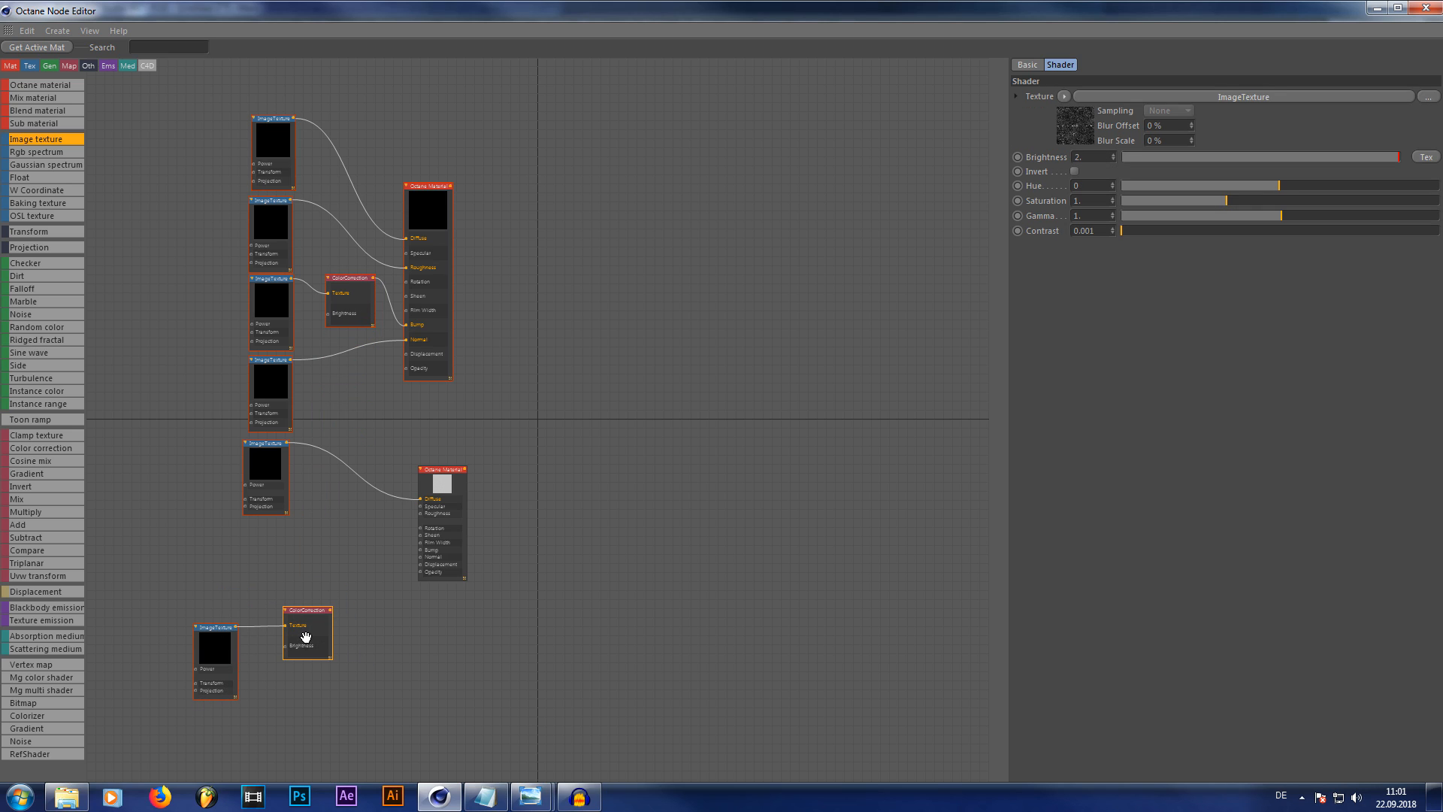
drag(206, 663, 213, 692)
drag(316, 645, 313, 662)
Add an image texture above the gloss texture and load the Tutorial Puddle map from the desktop into it
drag(40, 141, 188, 544)
click(1428, 97)
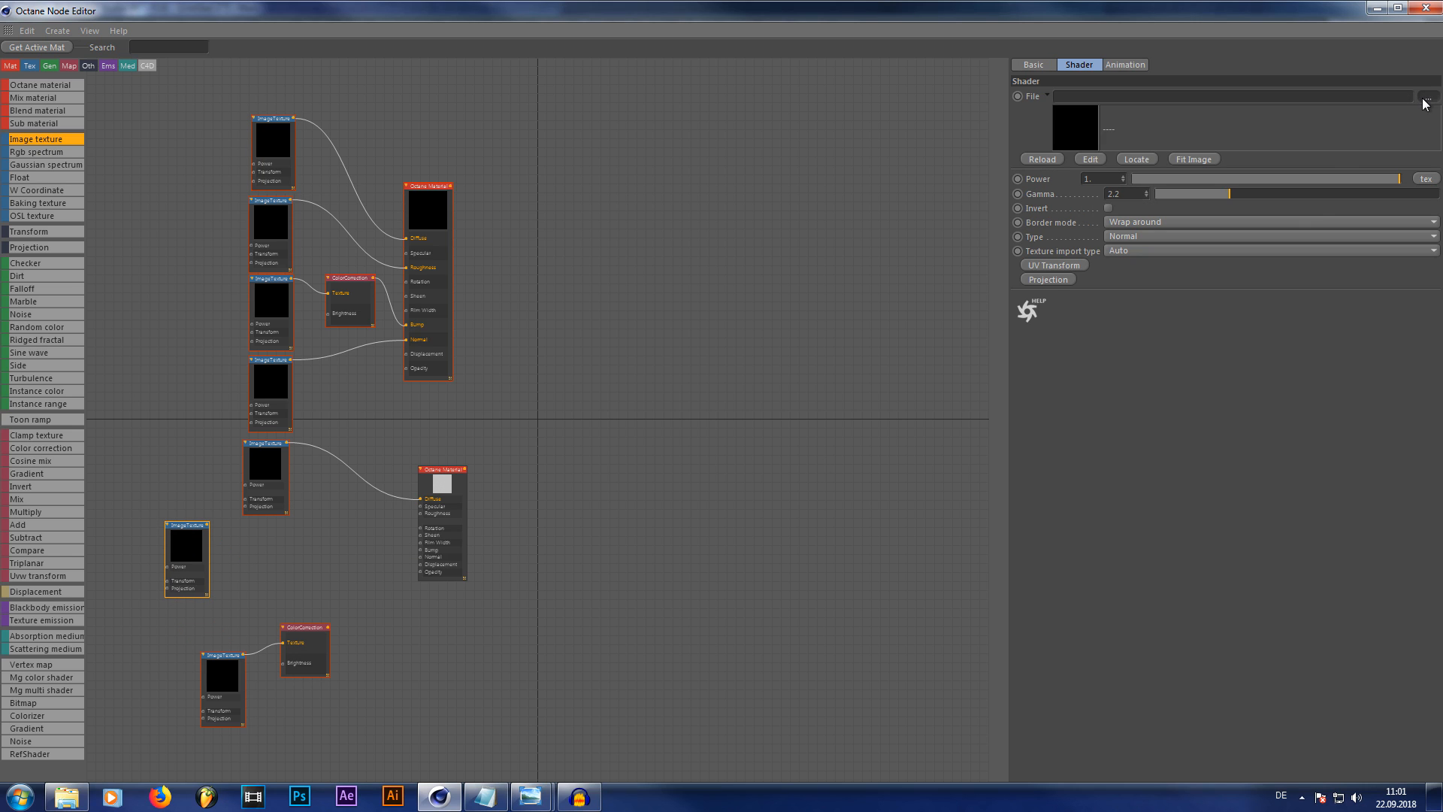
click(60, 125)
scroll(669, 304, down, 5)
click(394, 319)
click(592, 404)
click(800, 458)
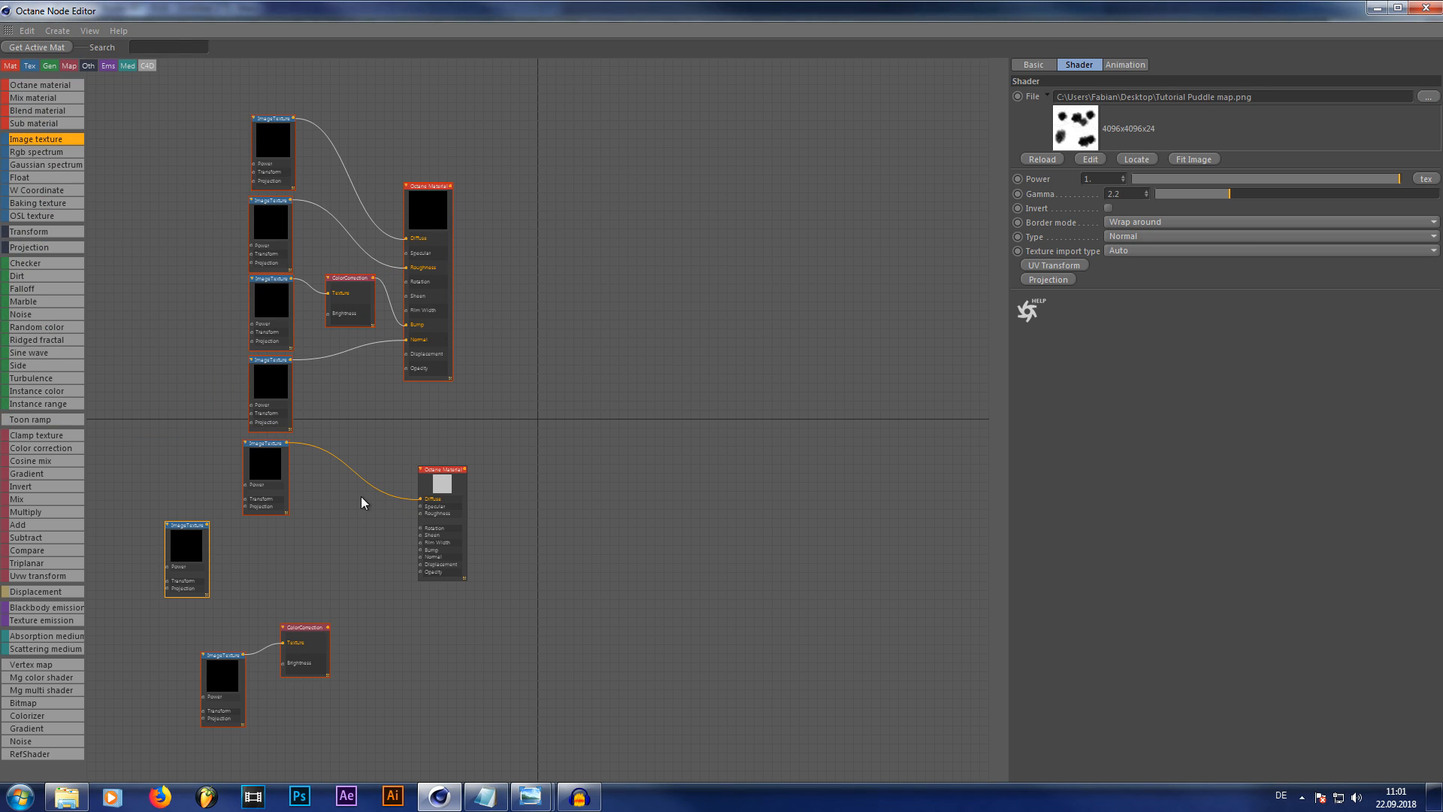
drag(190, 540, 220, 569)
Mix the puddle map with the color-corrected gloss map, feed the Mix node into the second material's Bump, and set its Amount to 0.03
drag(22, 499, 295, 589)
drag(234, 553, 419, 550)
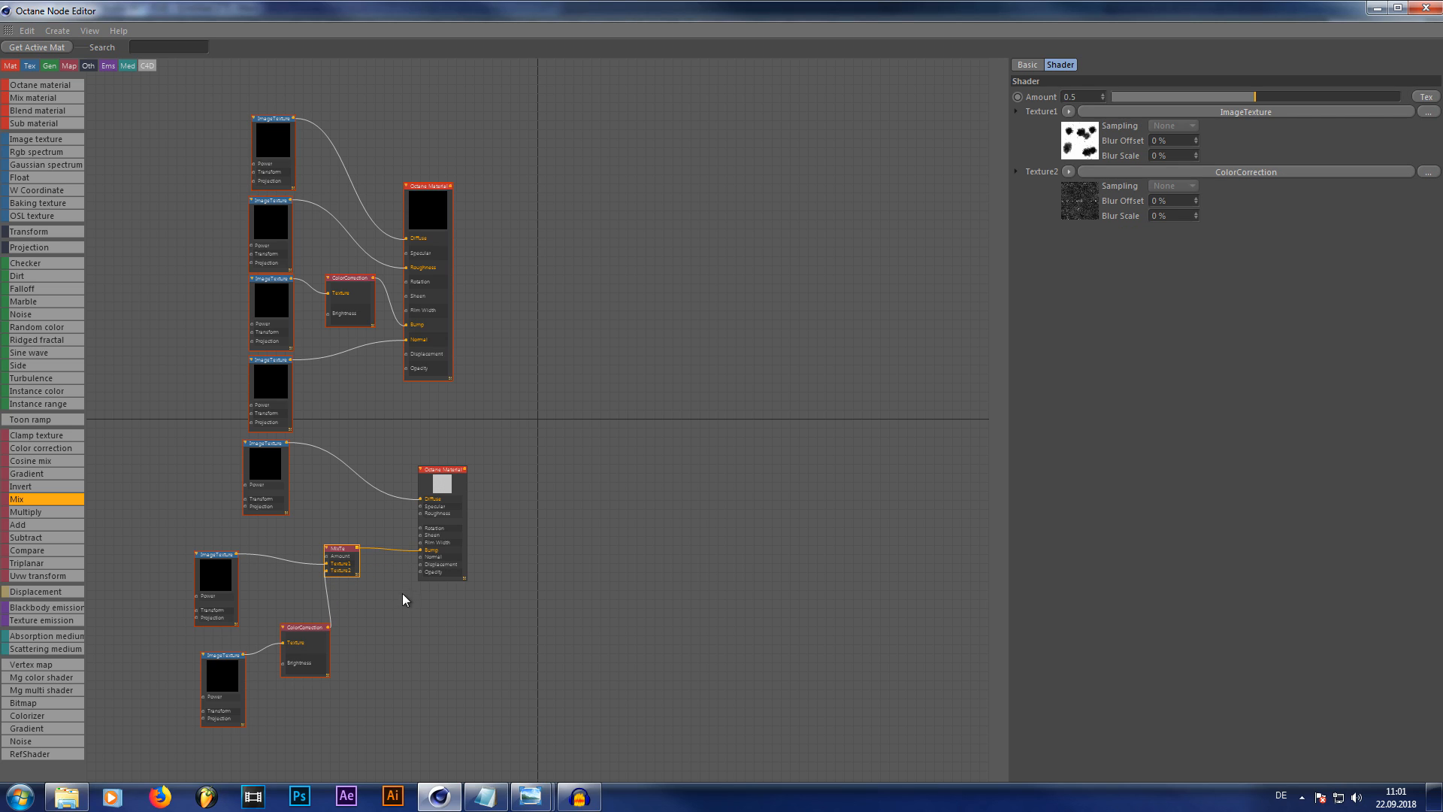
drag(347, 548, 369, 524)
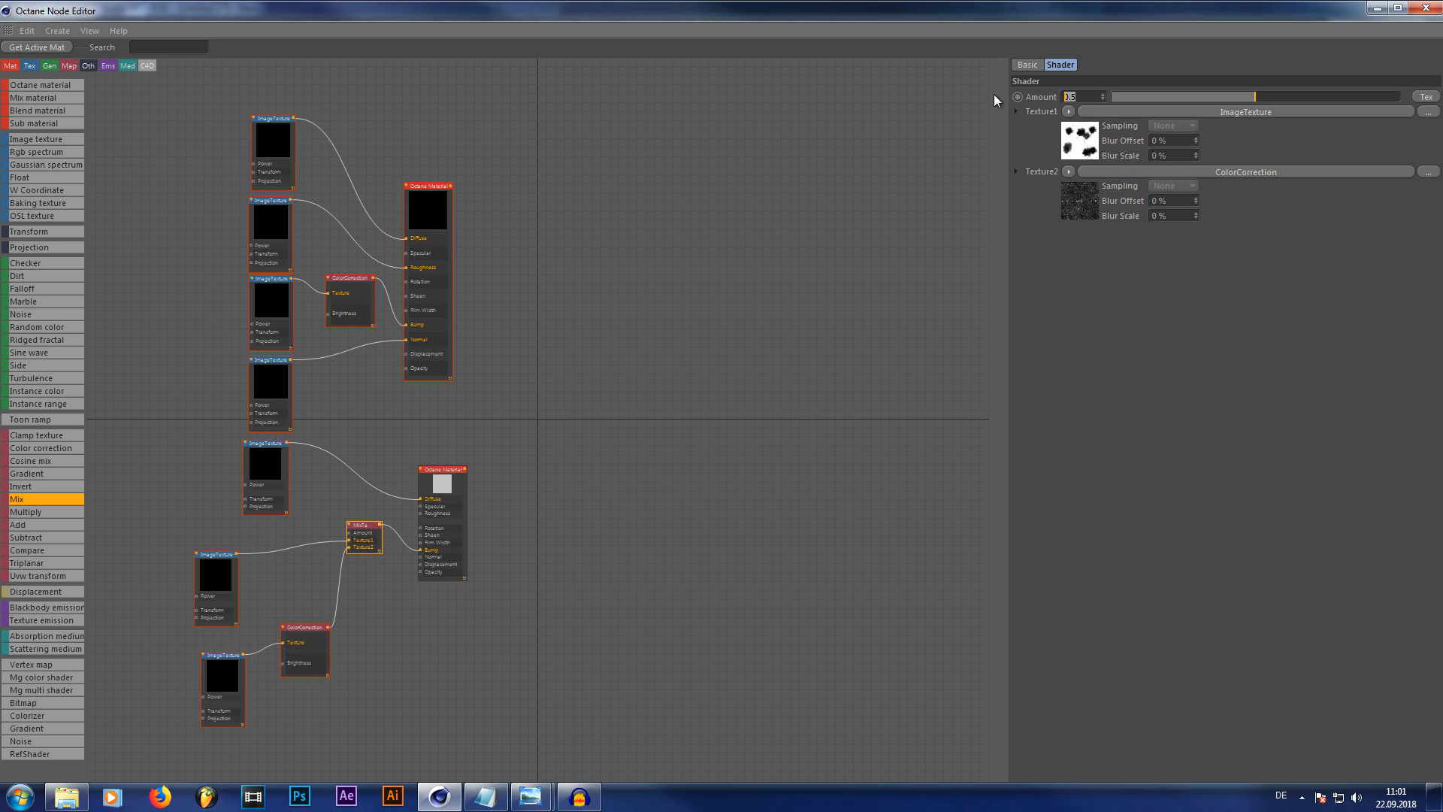
text(0.03)
key(Return)
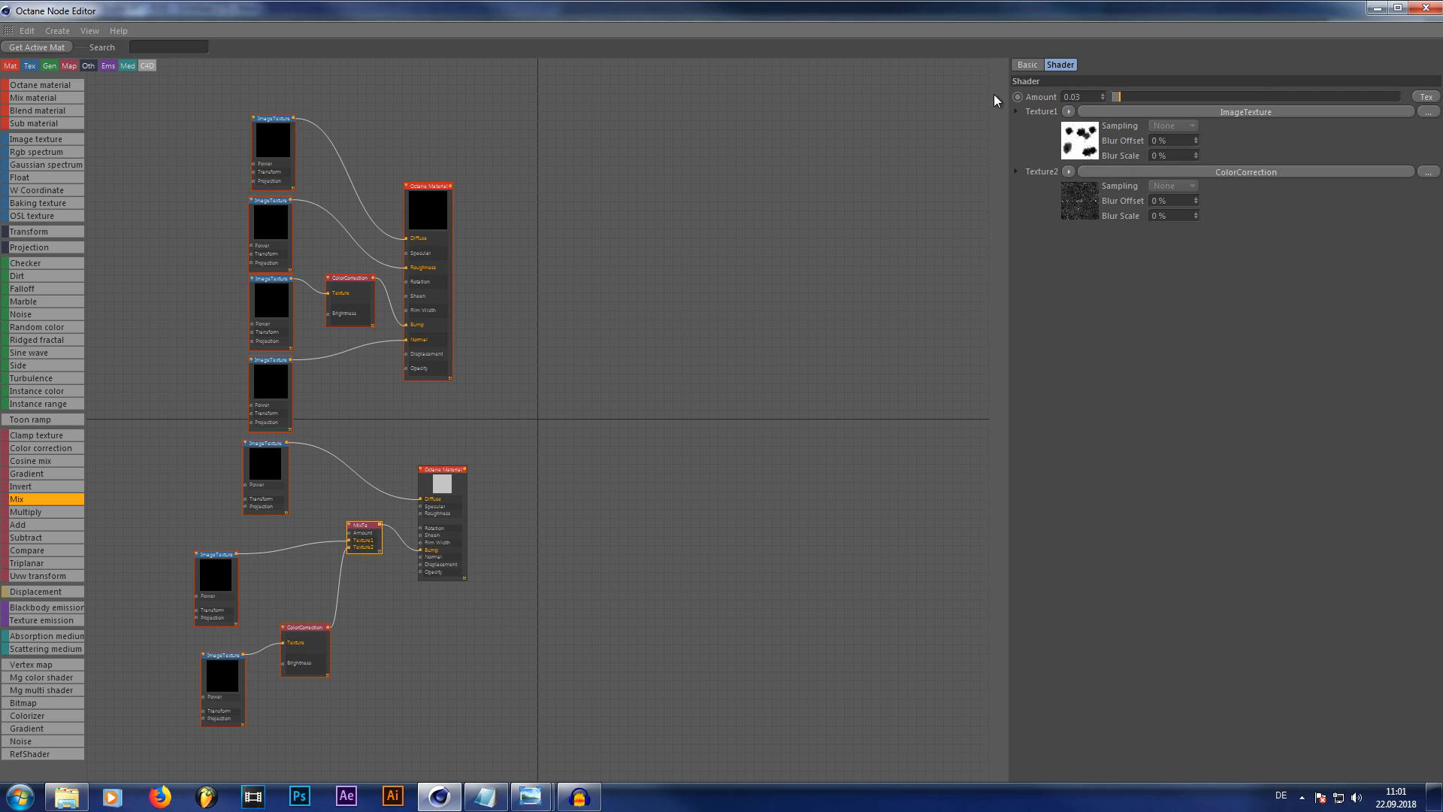
Add a Mix material combining the dry and wet Octane materials, and connect a new image texture to its Amount input
drag(30, 99, 565, 313)
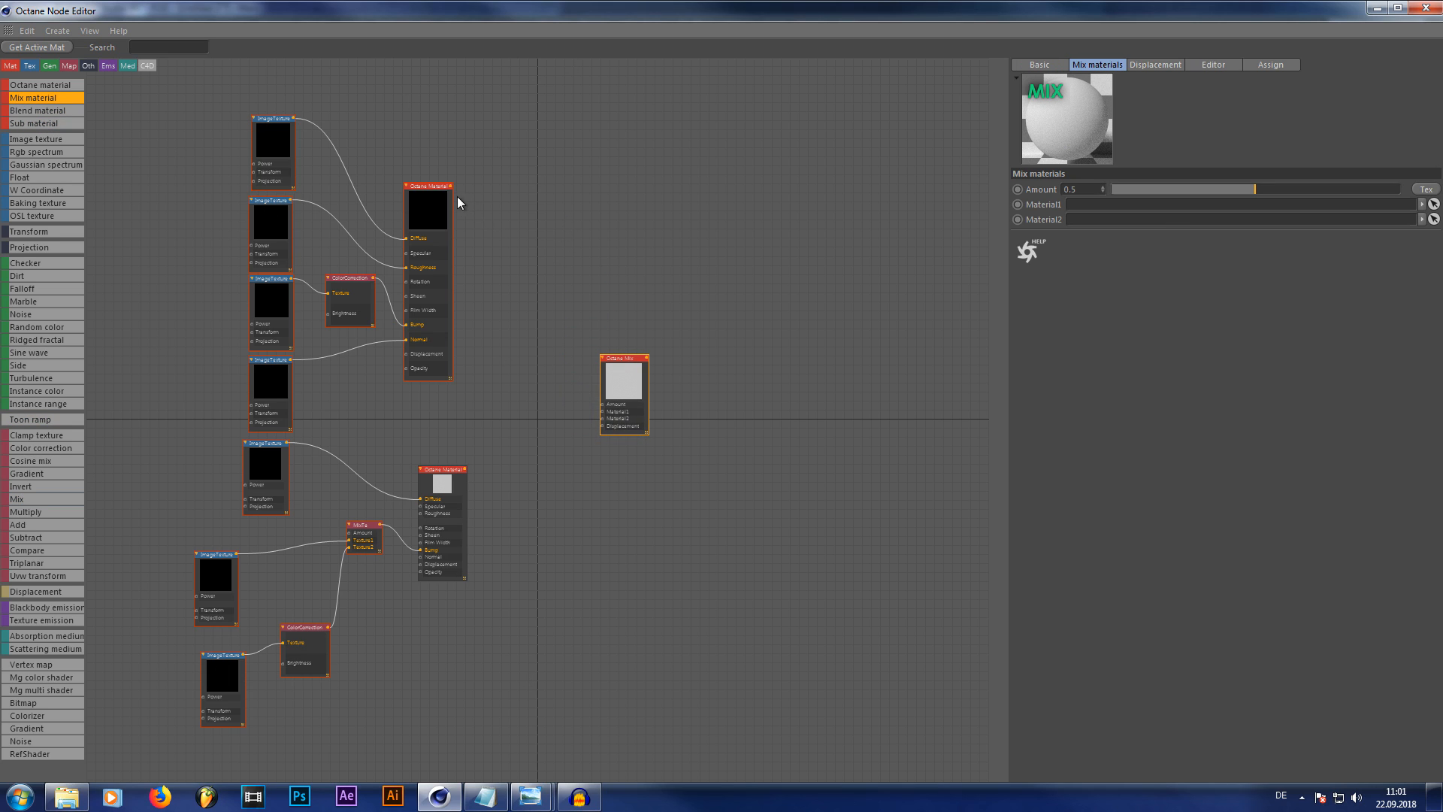
drag(588, 356, 574, 345)
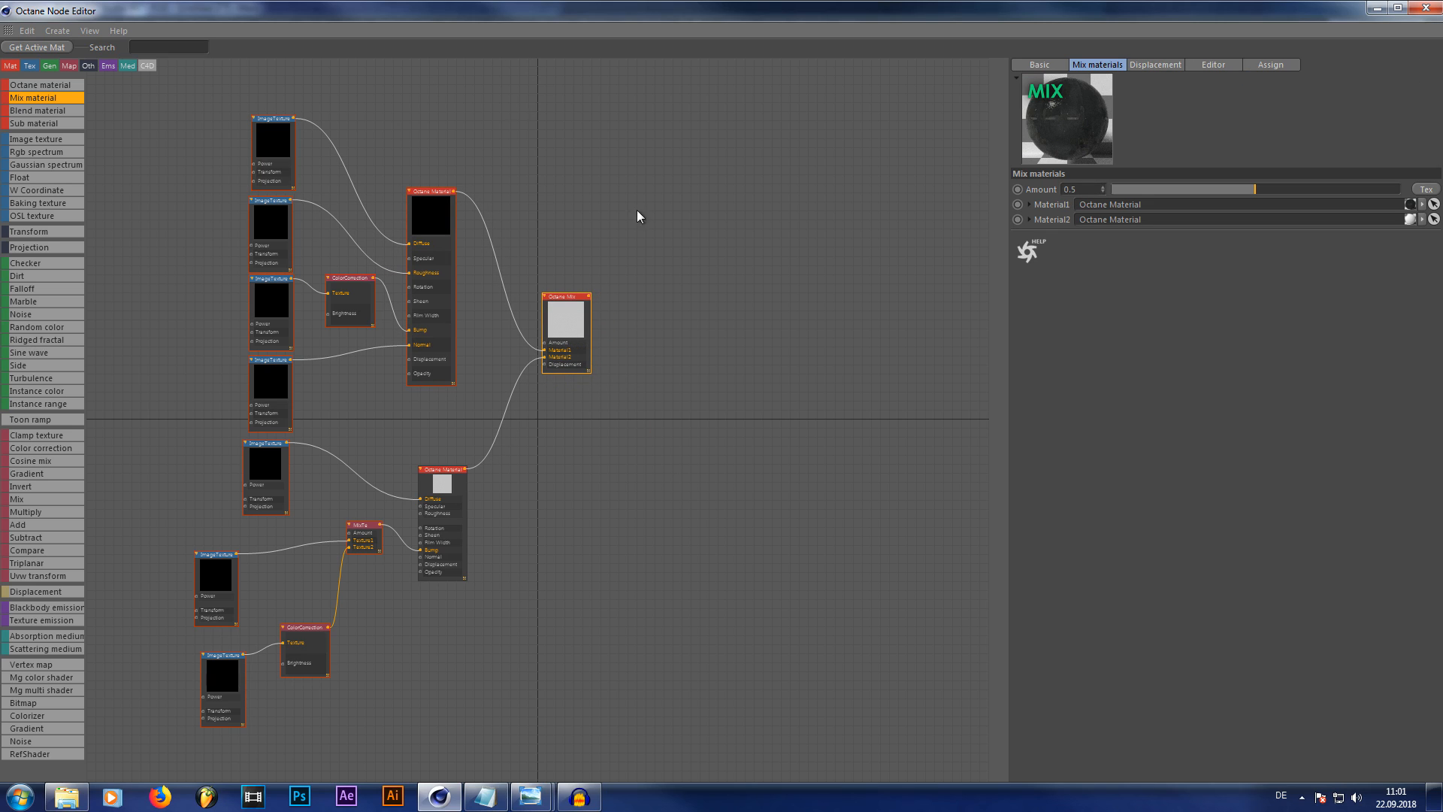
drag(57, 139, 546, 345)
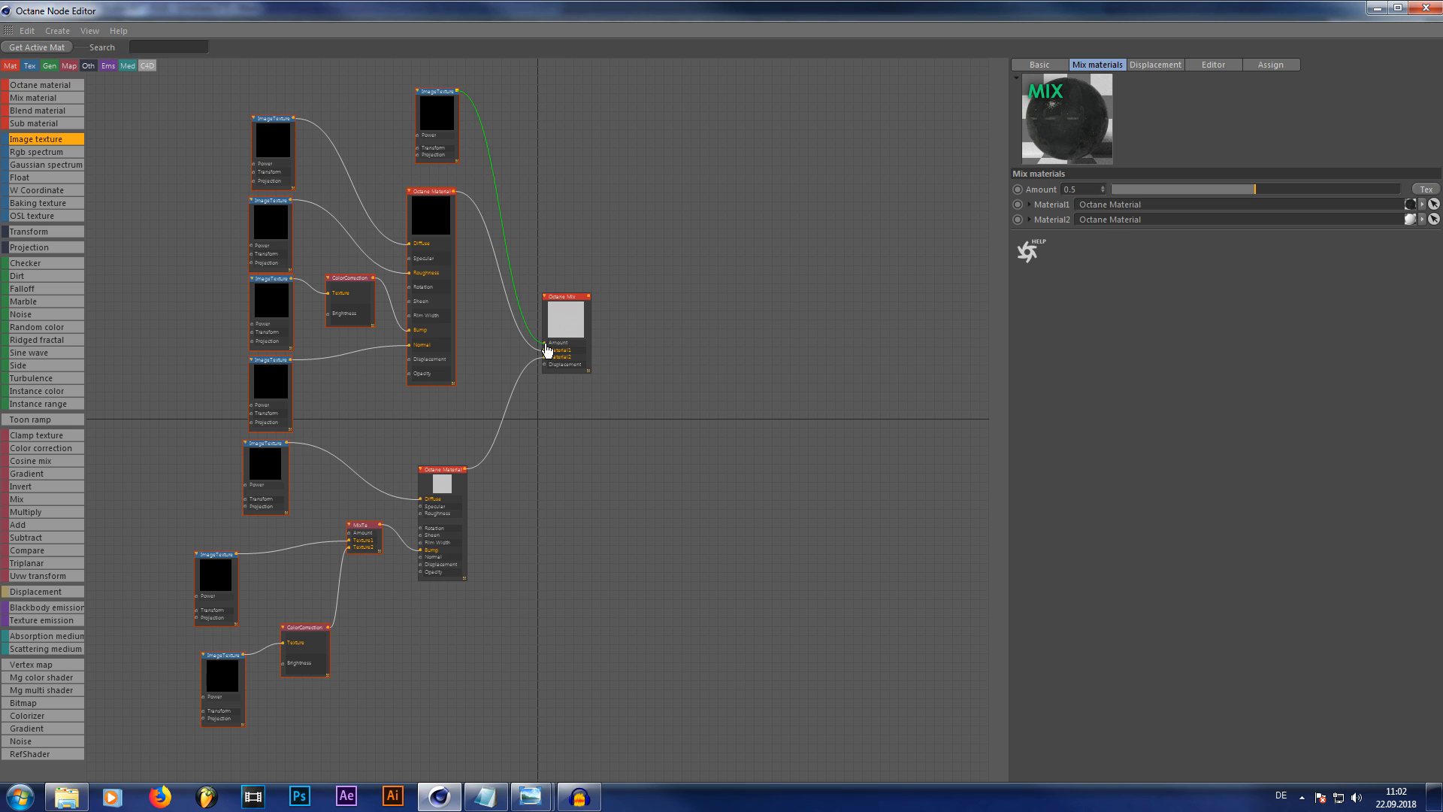
drag(437, 91, 420, 85)
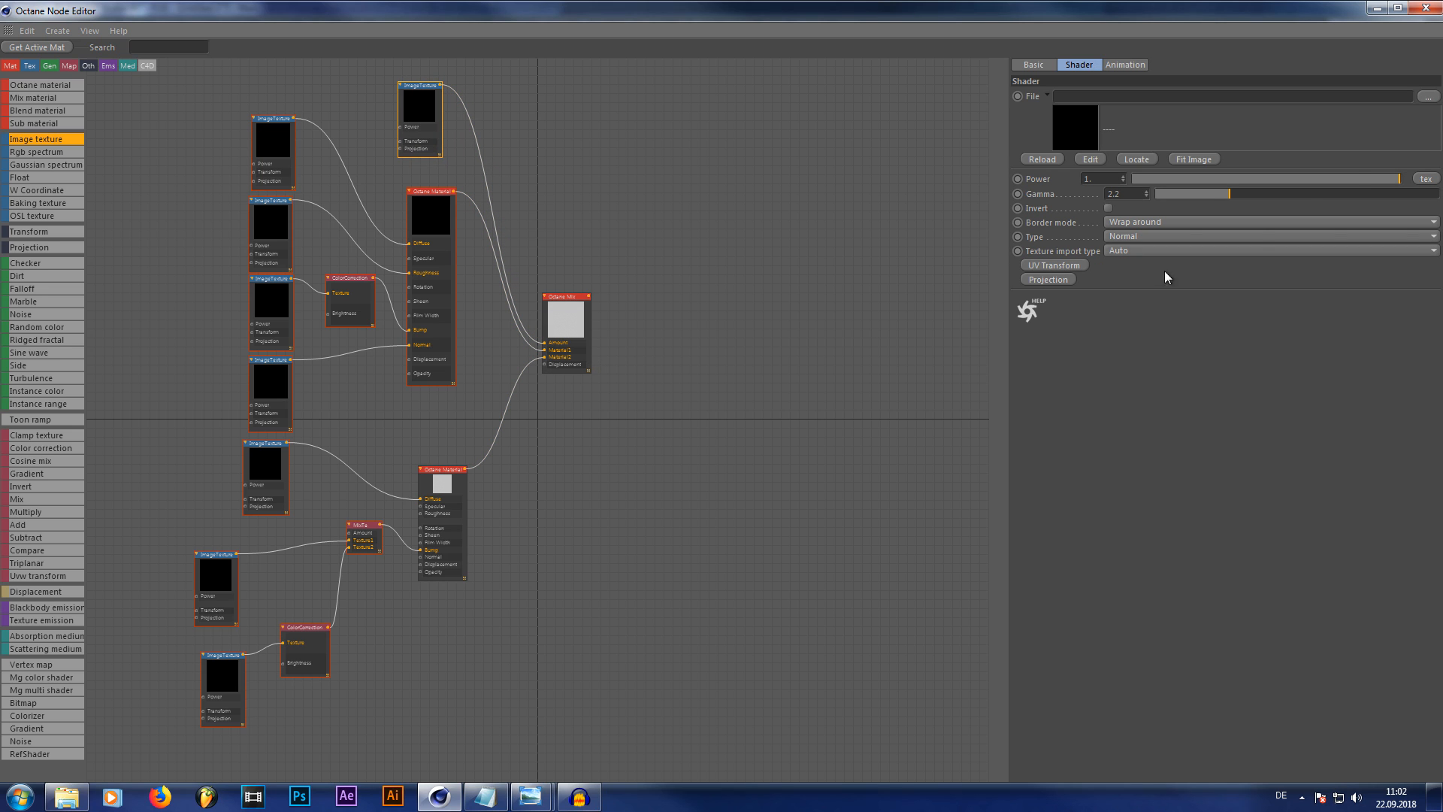
Load the Tutorial Puddle map into the image texture that drives the Mix material's Amount
click(1428, 96)
scroll(692, 253, down, 5)
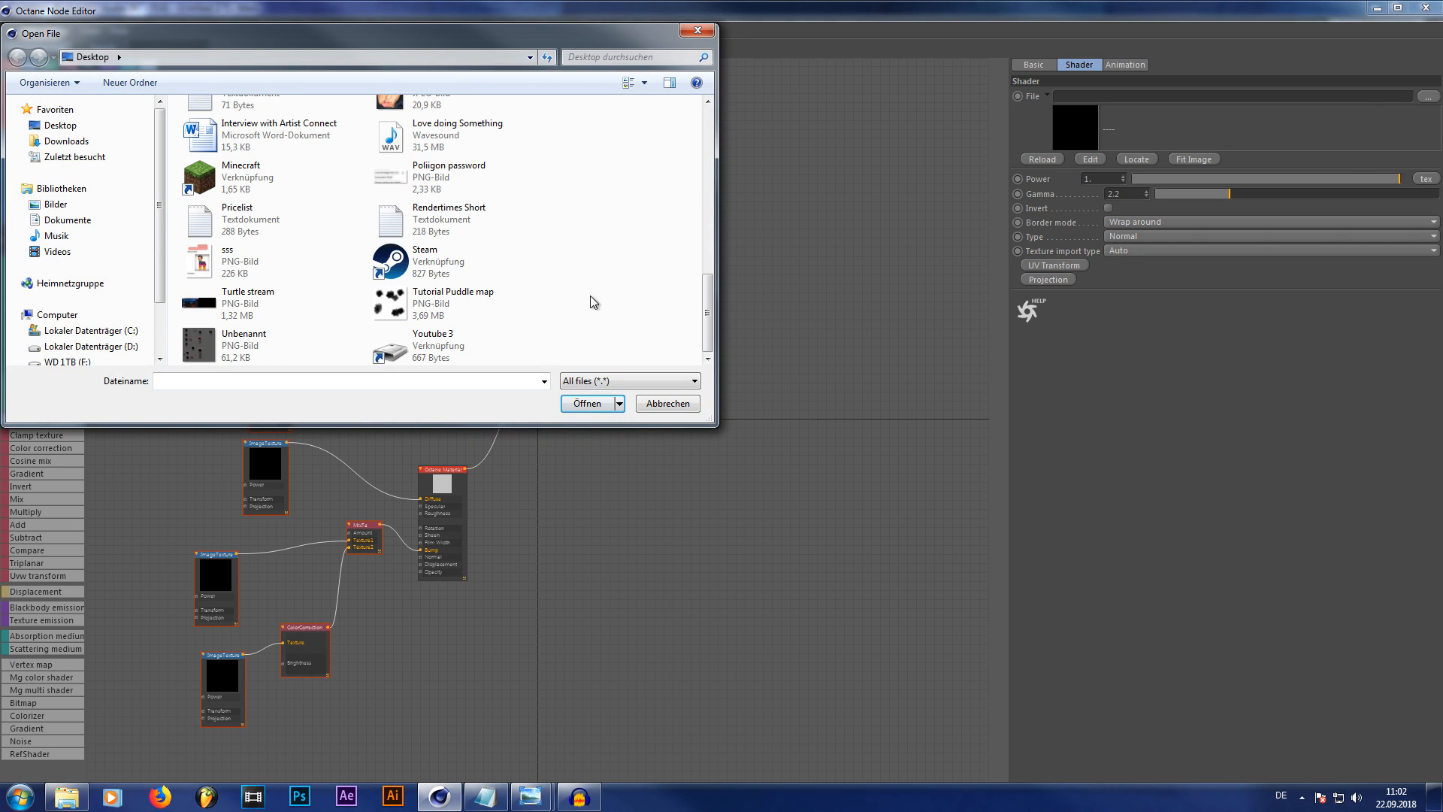
click(556, 304)
click(588, 403)
click(815, 454)
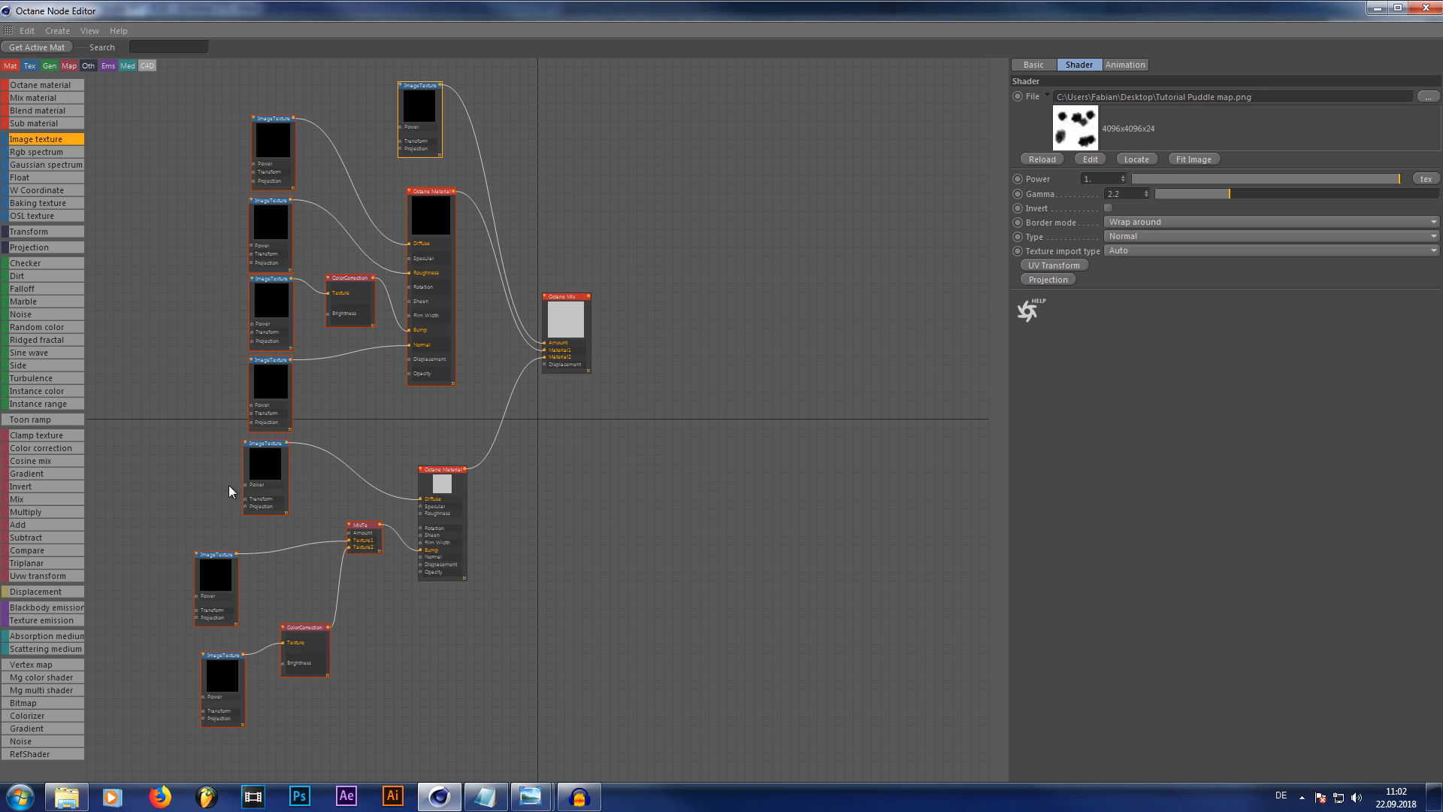
drag(27, 235, 325, 90)
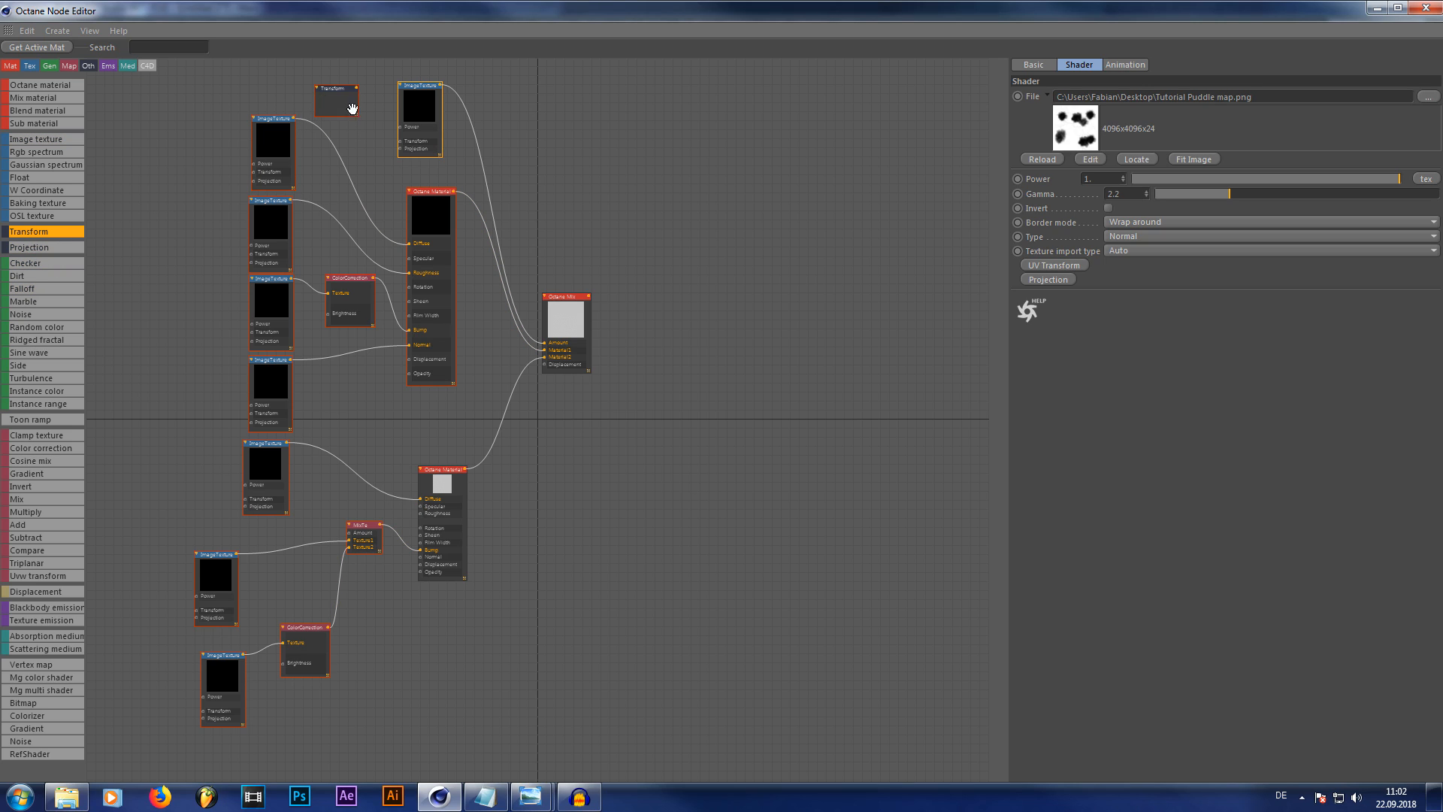
click(353, 94)
key(Delete)
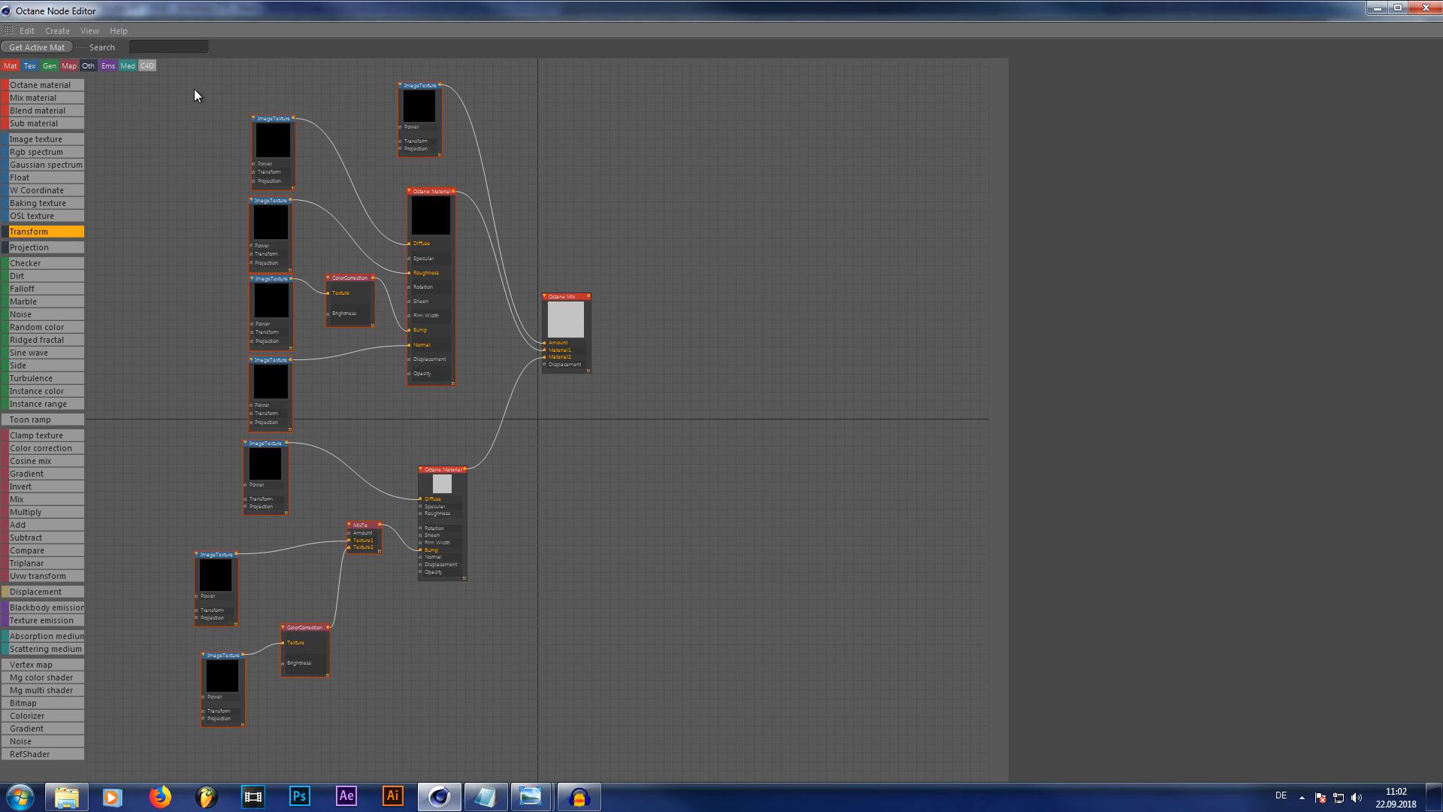
click(401, 140)
click(219, 575)
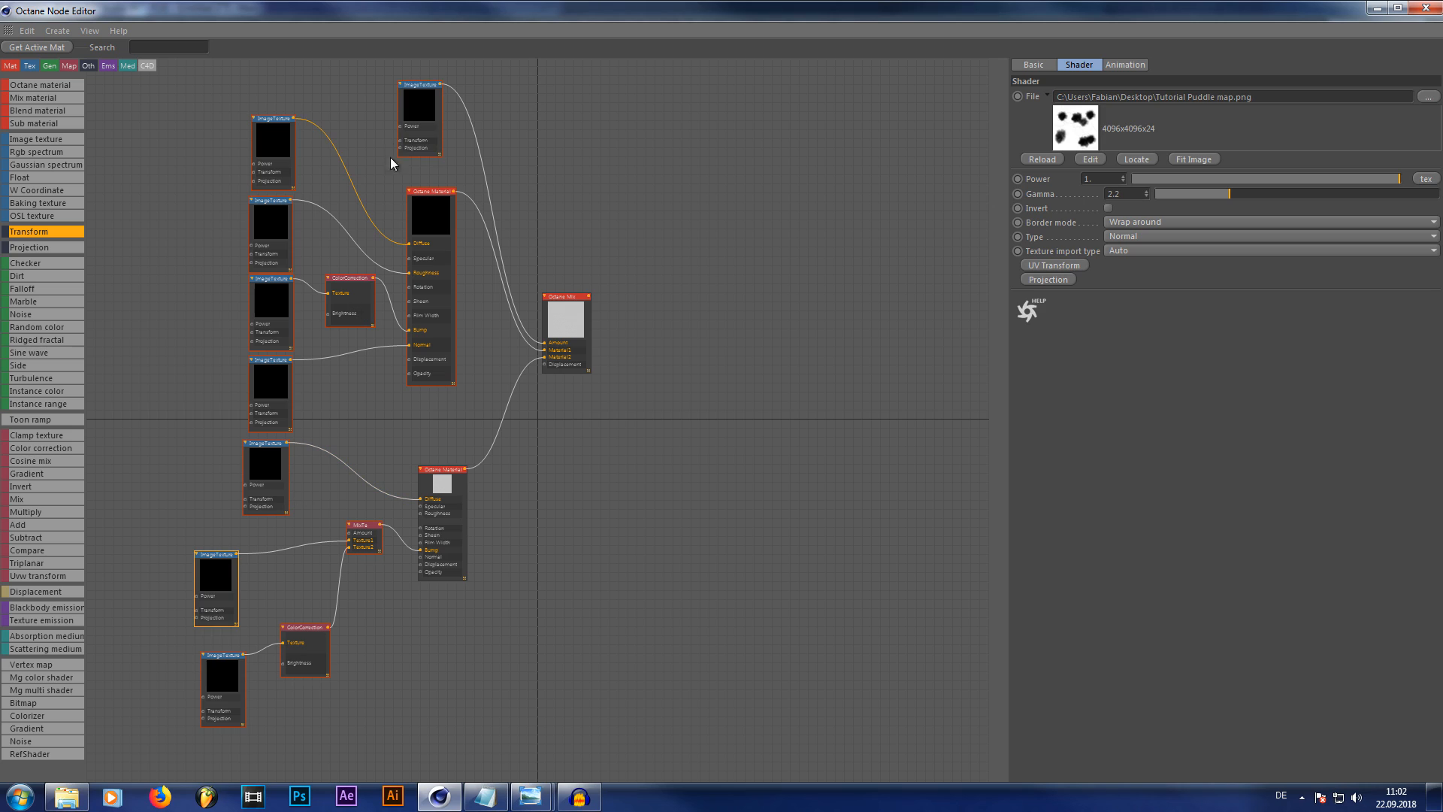
click(396, 155)
click(230, 568)
click(414, 122)
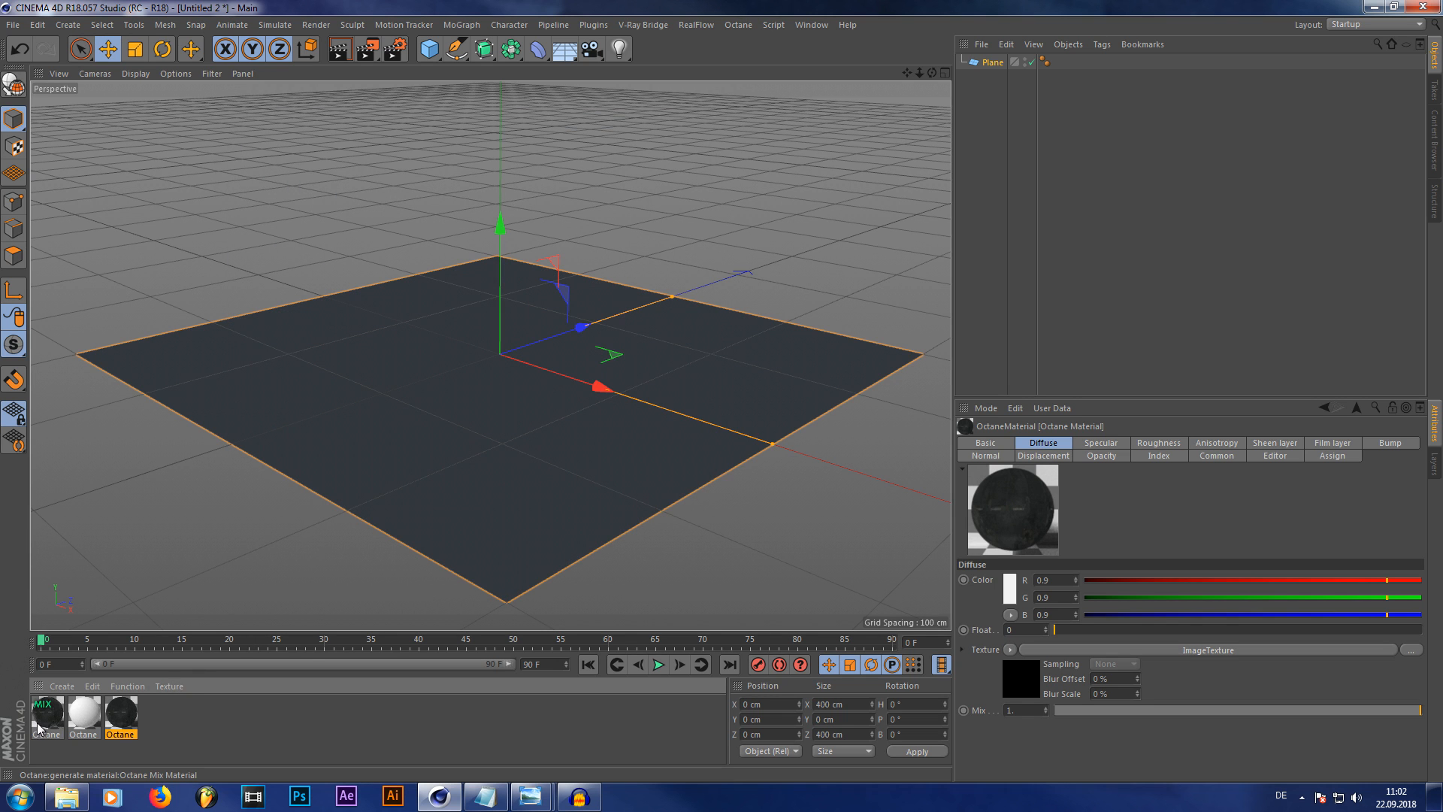
Apply the Octane Mix material to the plane and open the Octane Live Viewer
drag(39, 727, 332, 434)
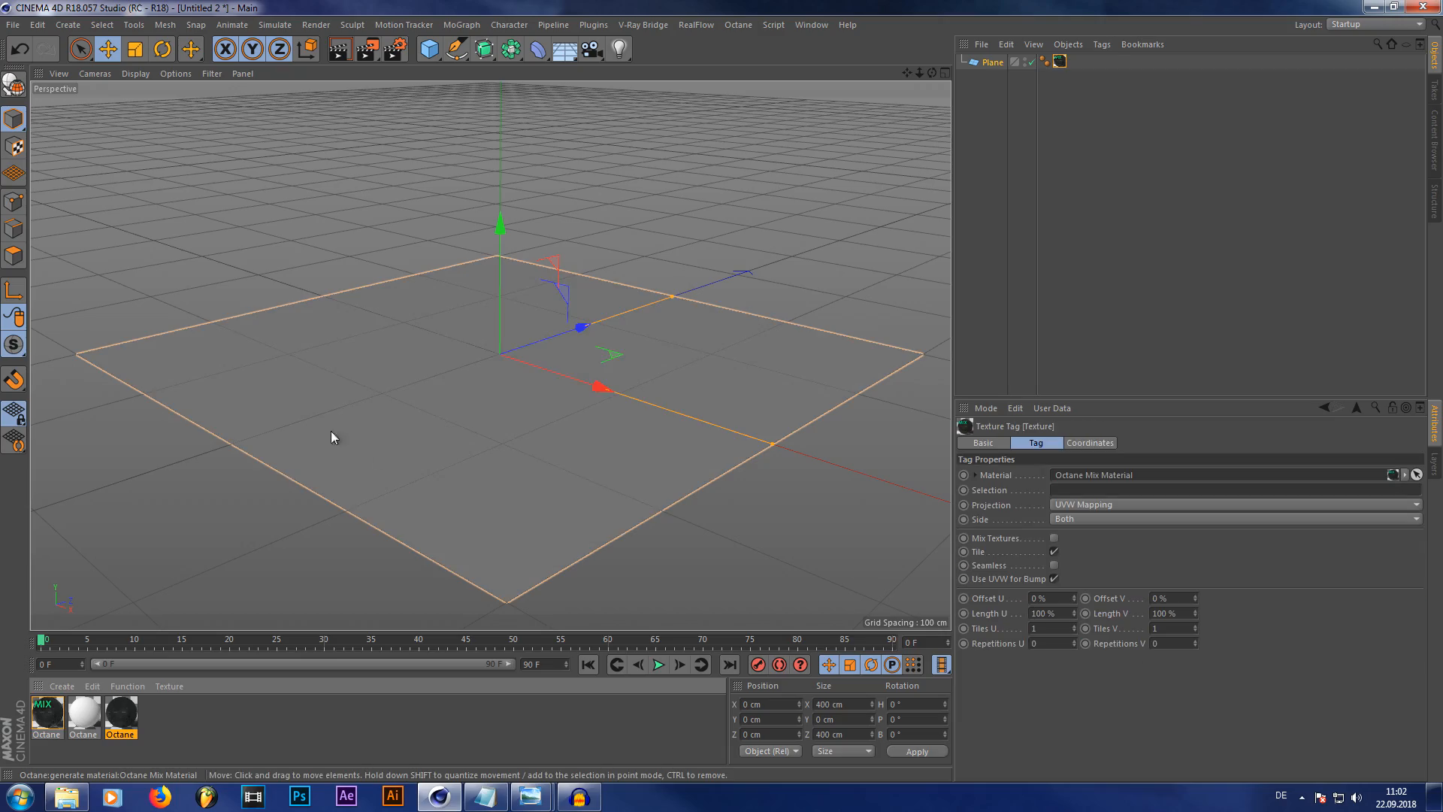
click(738, 25)
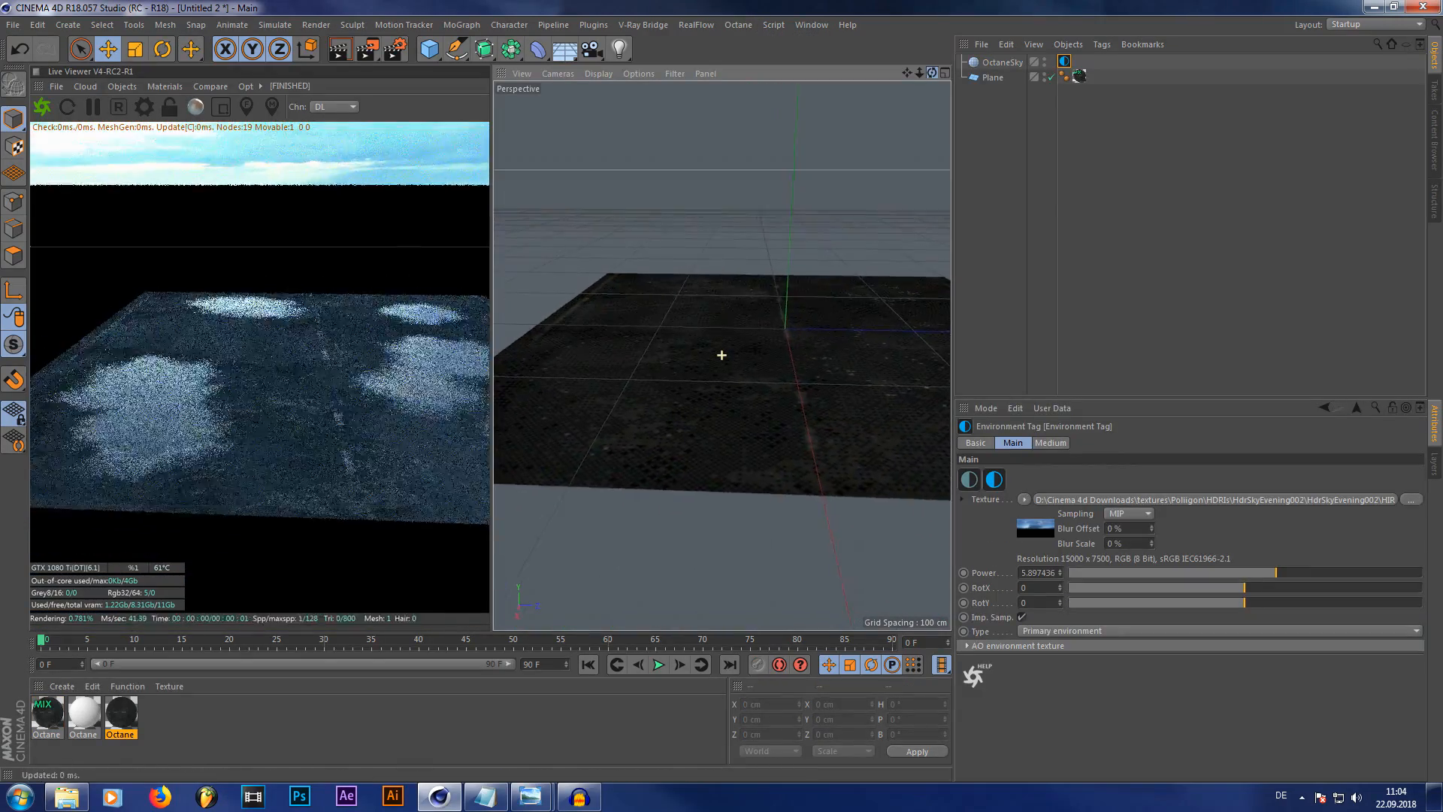
Examine the puddles and their sky reflections on the rendered plane from several camera angles
drag(932, 73, 1128, 68)
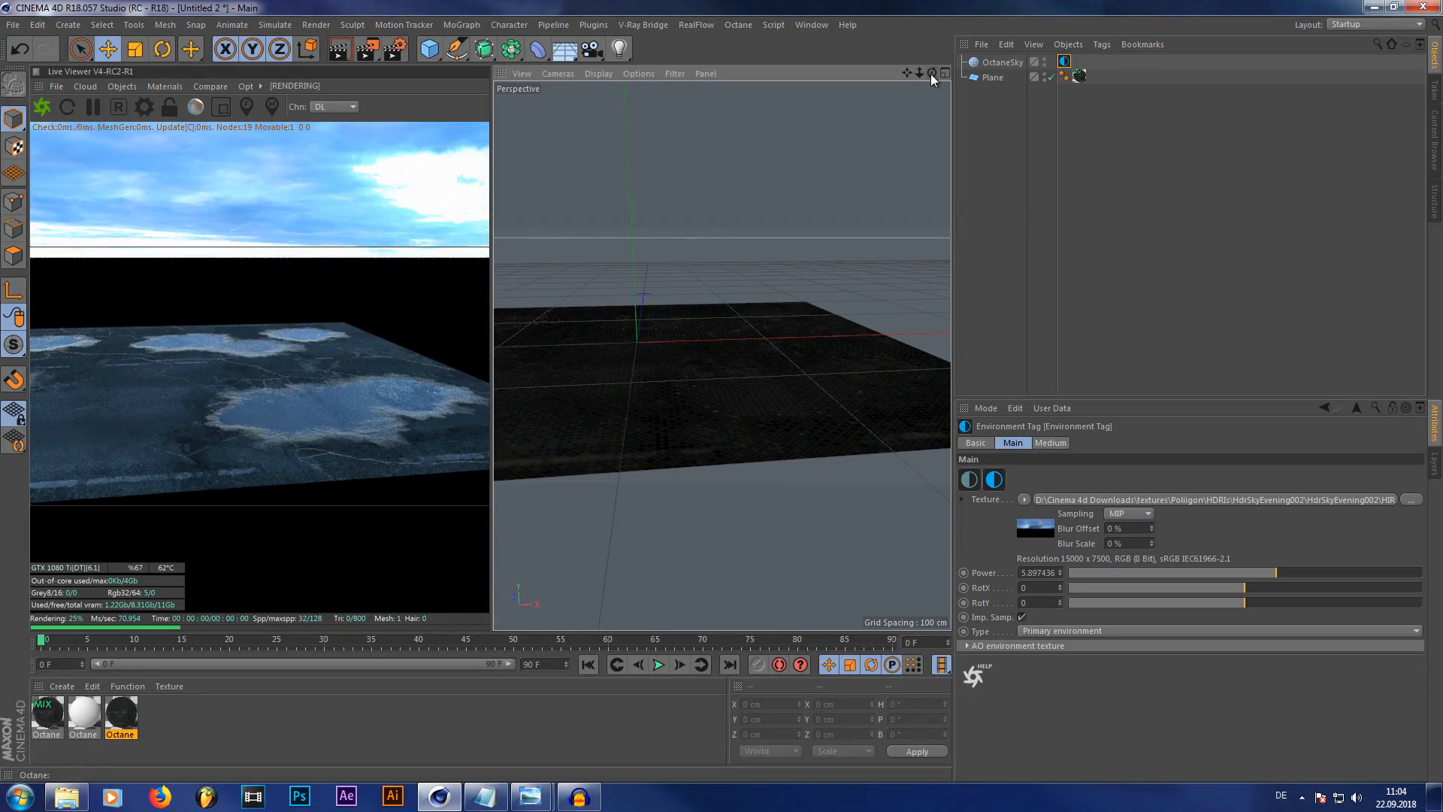
drag(932, 74, 1061, 66)
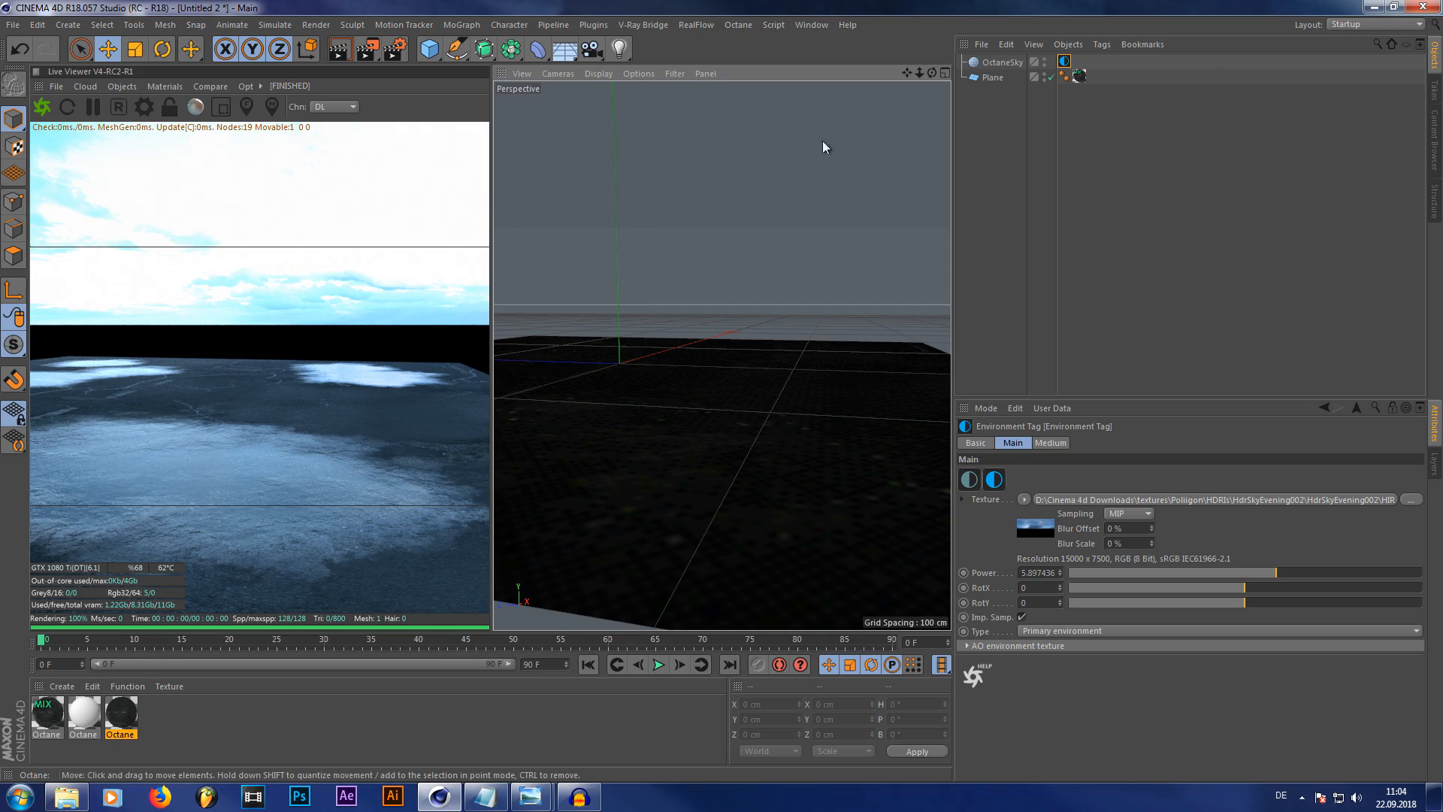
drag(932, 73, 893, 104)
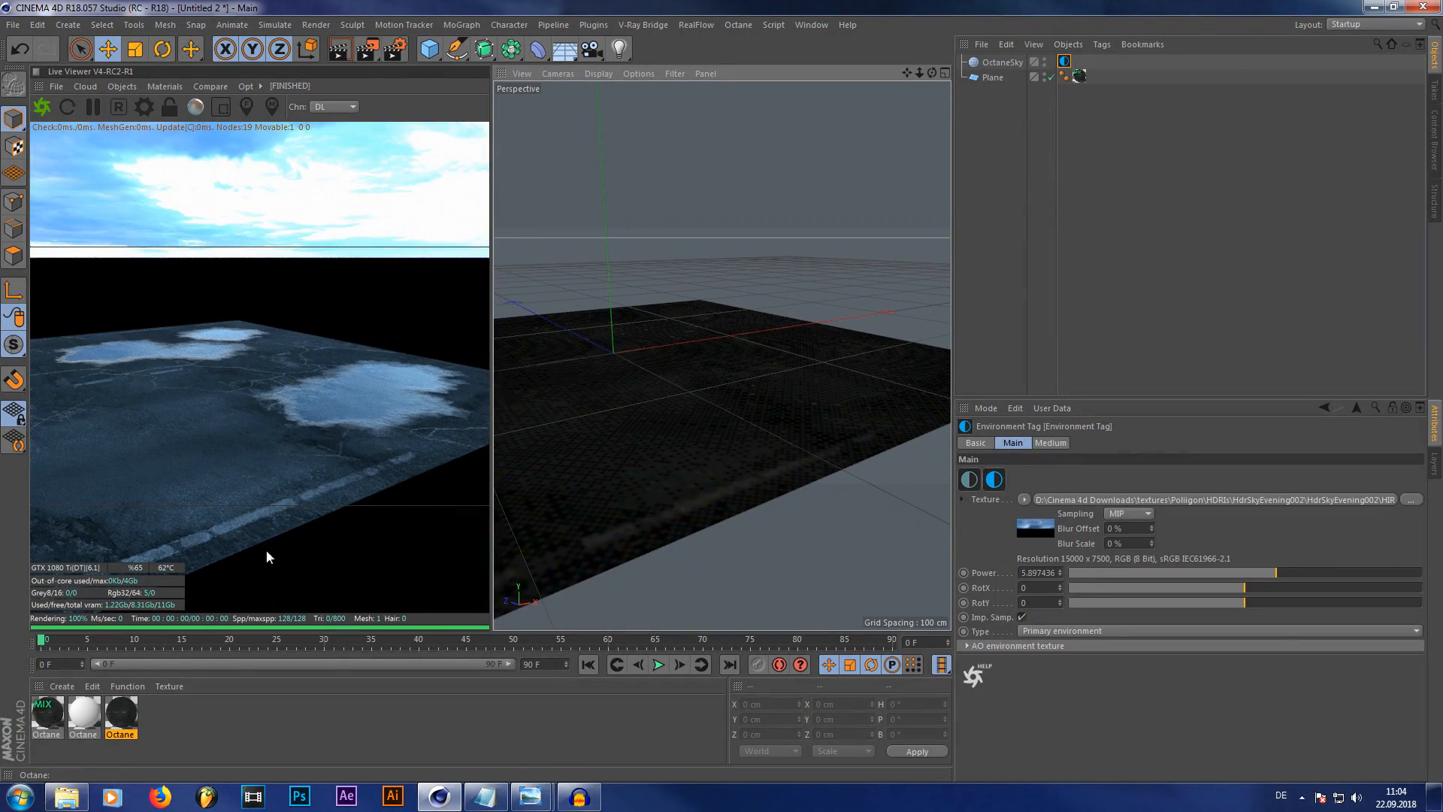
Open the Mix material's nodes and set the Brightness of the wet material's ColorCorrection node to 0
double_click(47, 712)
drag(915, 265, 817, 150)
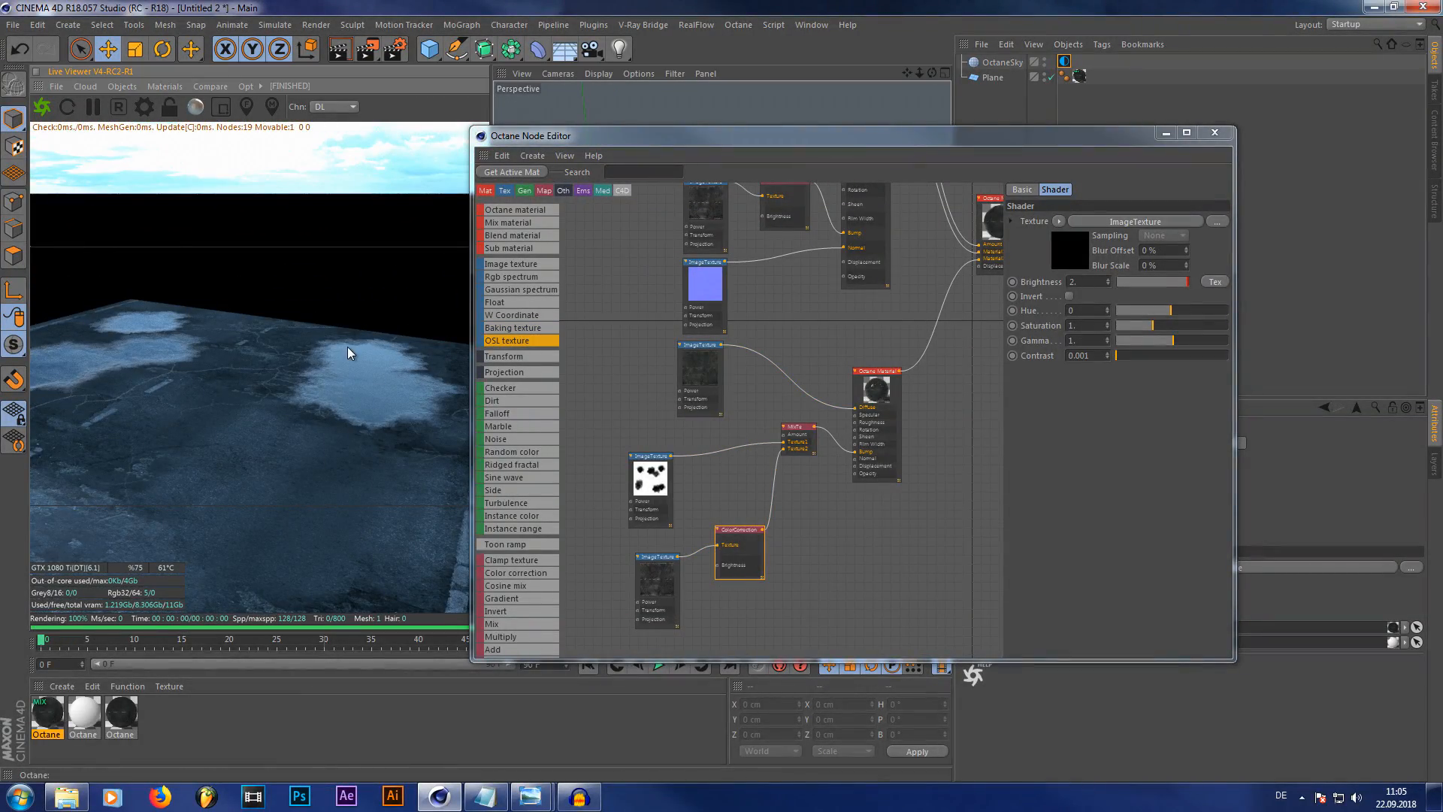
drag(907, 74, 1184, 30)
drag(920, 75, 1101, 74)
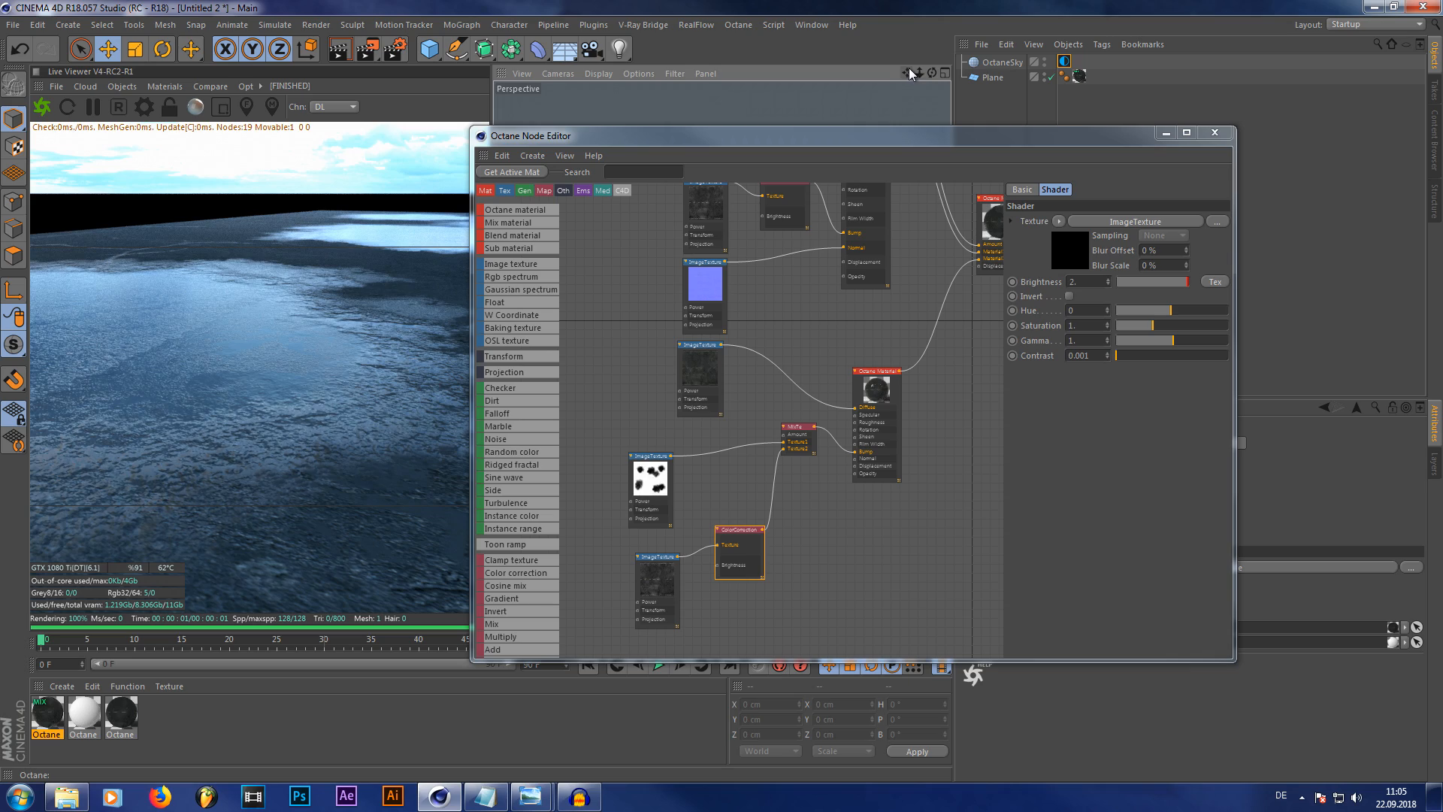
drag(908, 70, 920, 71)
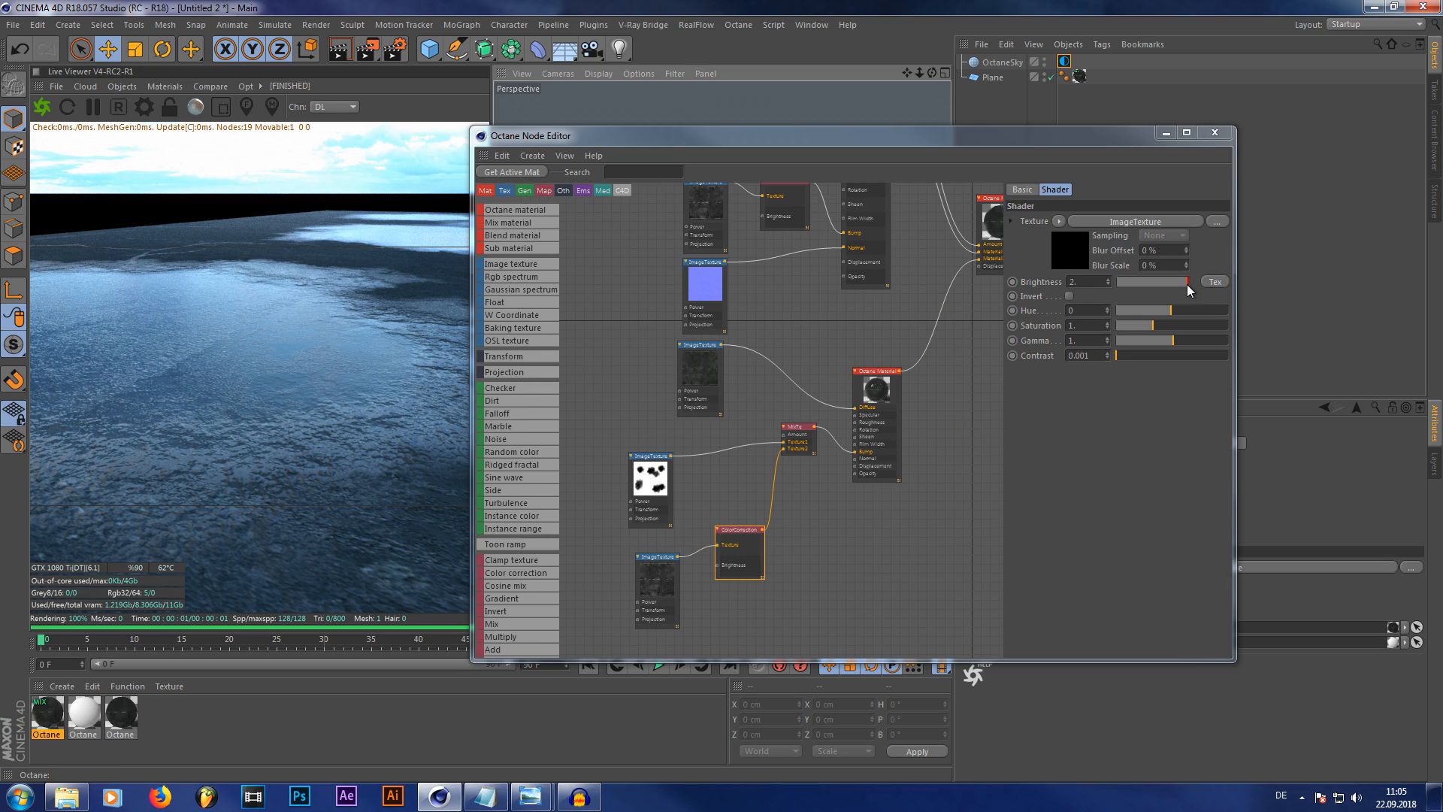
drag(1189, 290, 1114, 299)
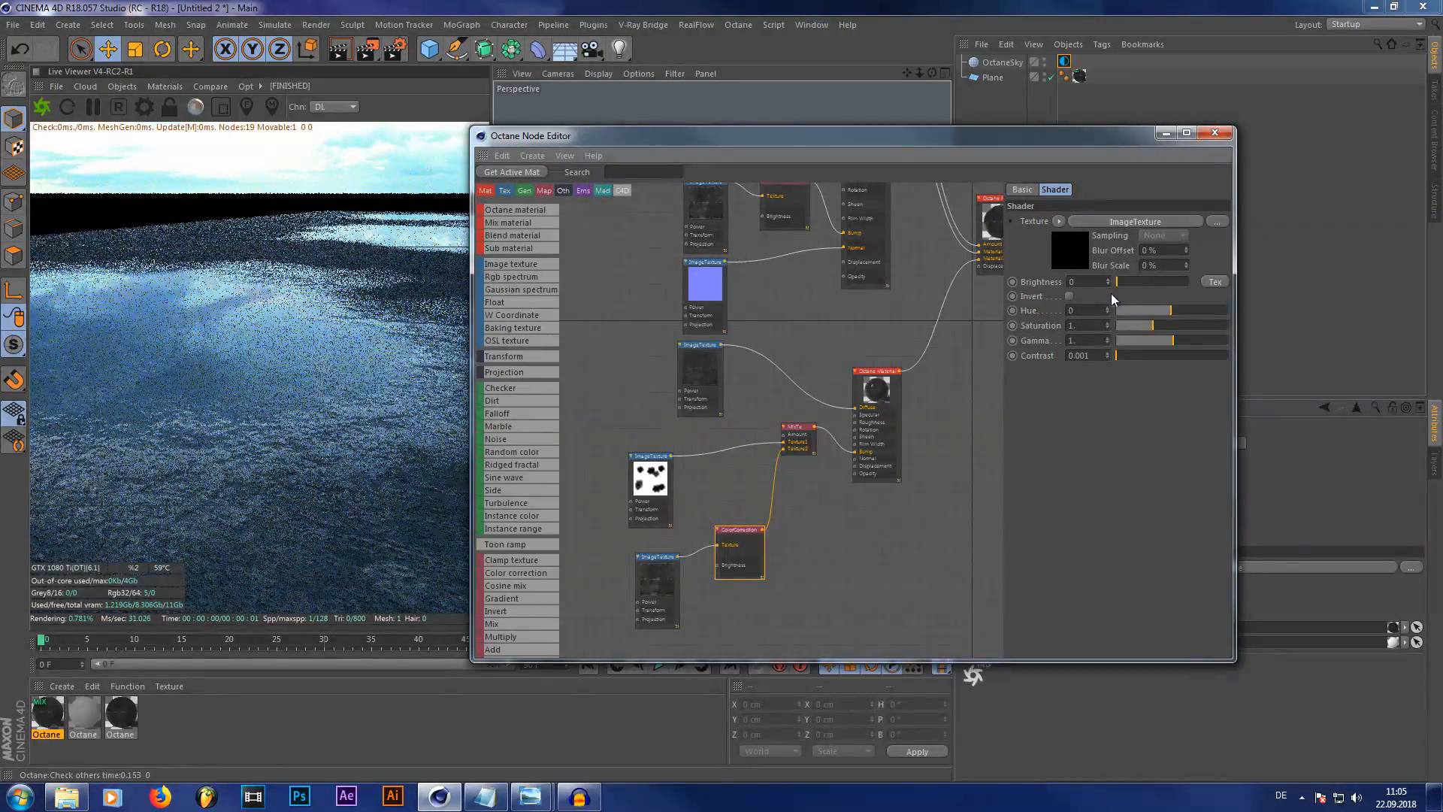
Close the node editor and inspect the puddle surface in the render, up close and across the whole plane
drag(932, 73, 962, 102)
click(1210, 134)
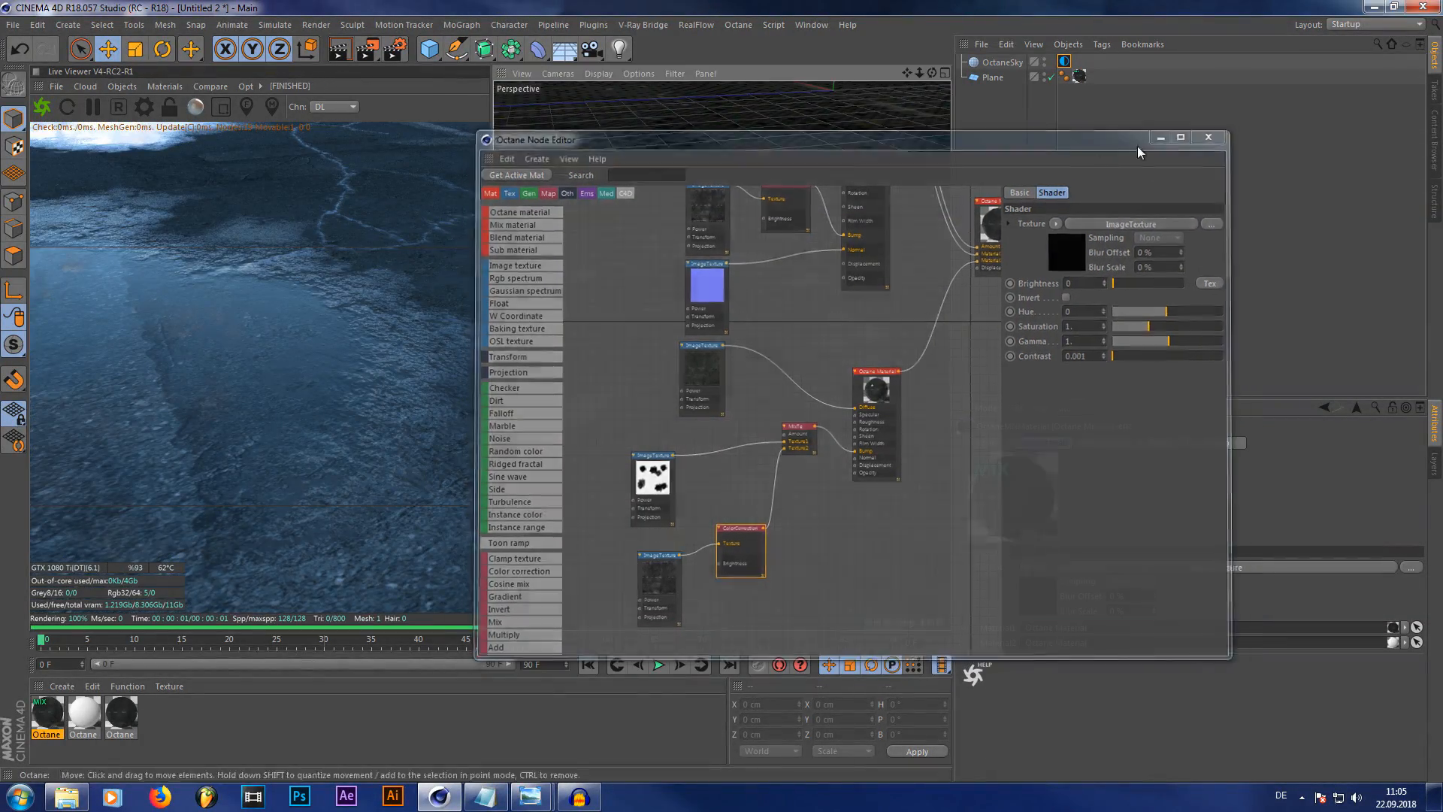
scroll(790, 364, down, 10)
scroll(813, 268, up, 4)
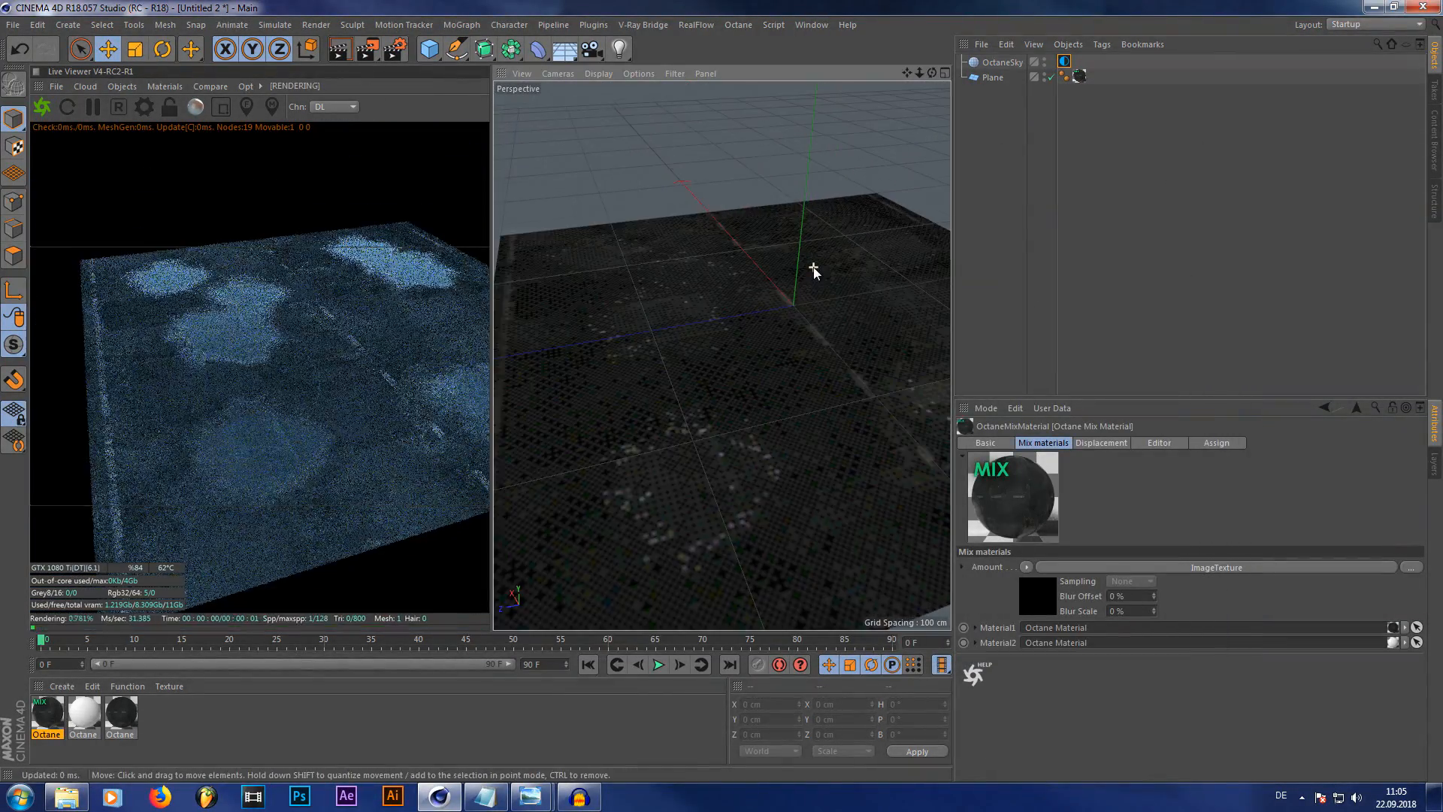
Close the wet asphalt project without saving its changes
click(13, 24)
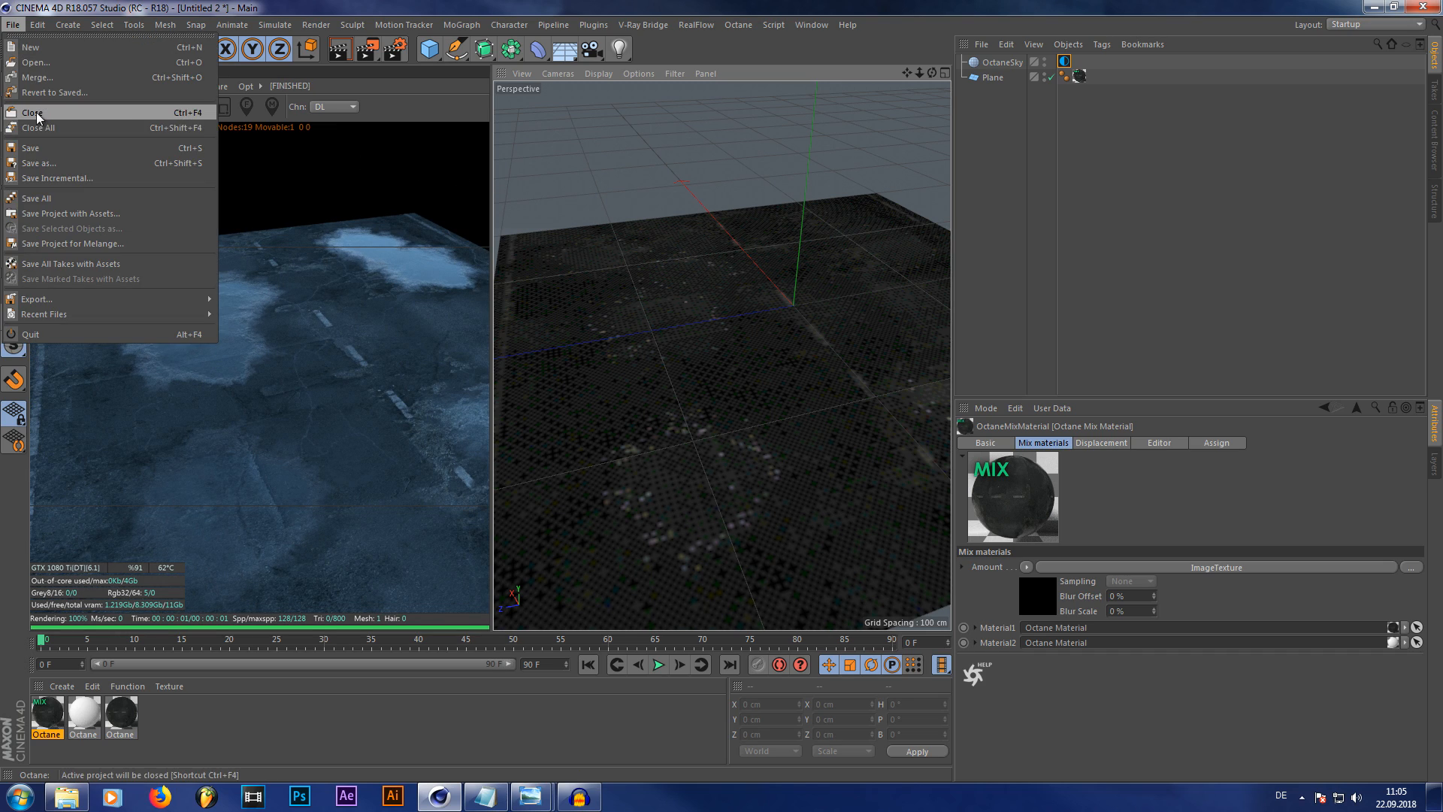
click(34, 113)
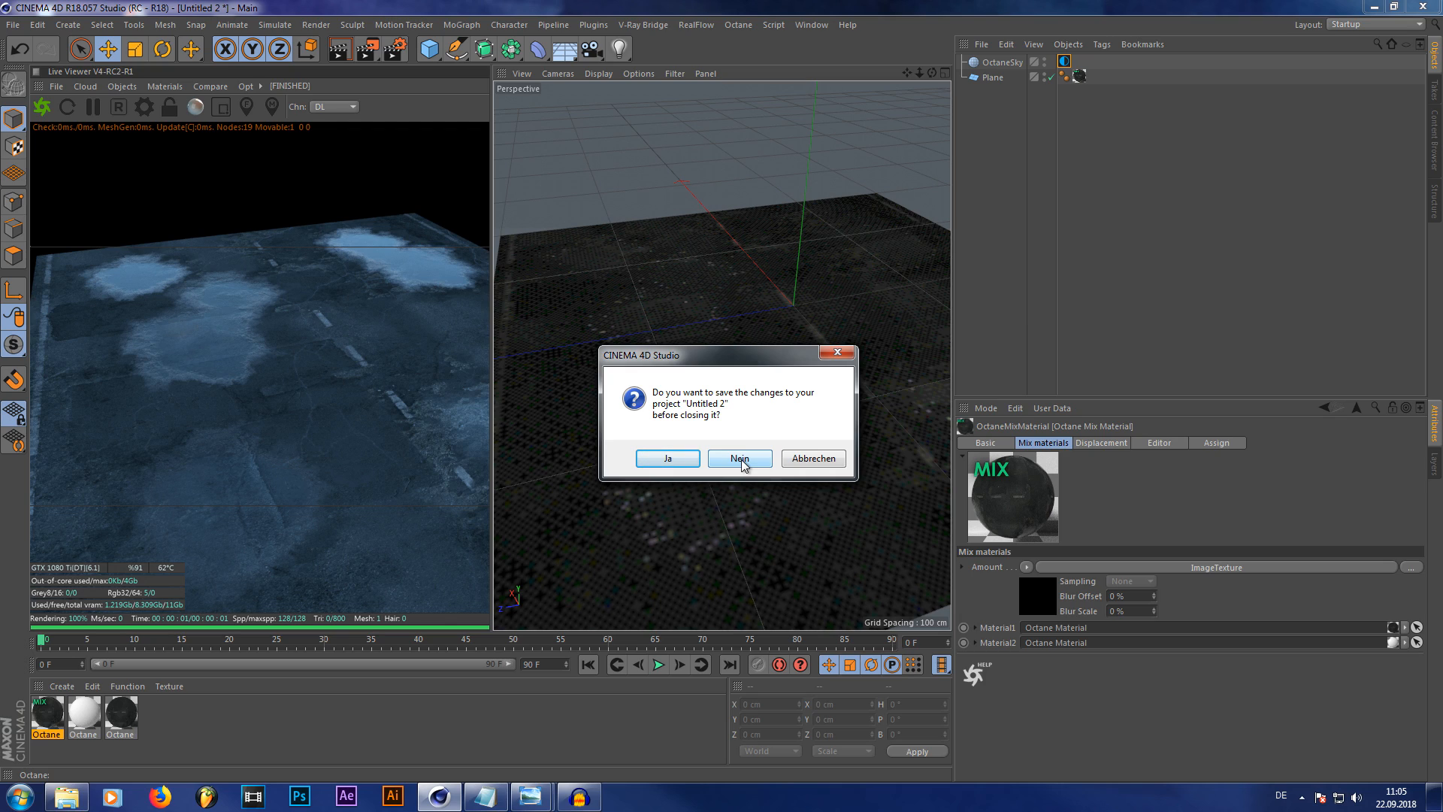
click(739, 458)
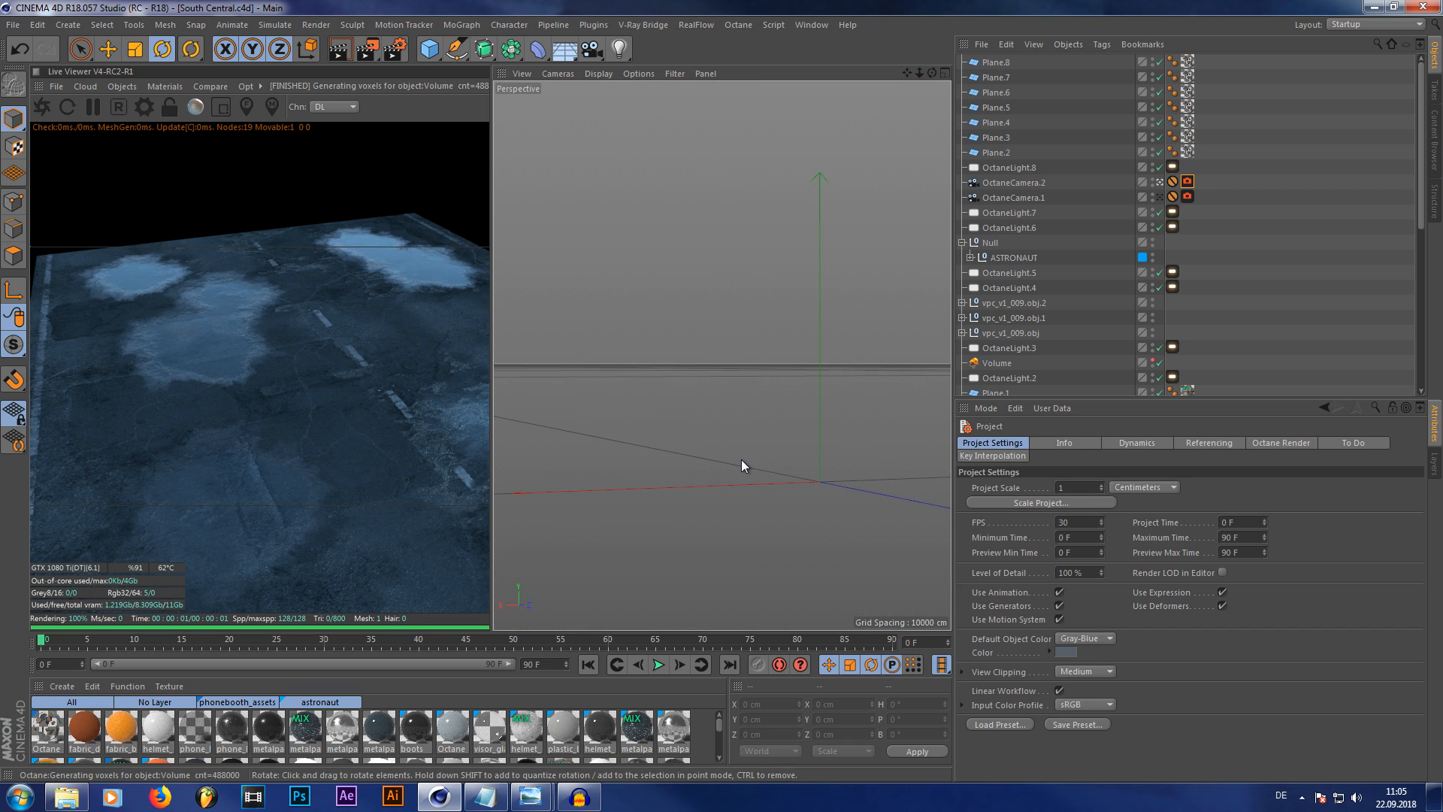
Close and reopen the Octane Live Viewer, dock it beside the viewport and render the South Central scene
click(38, 86)
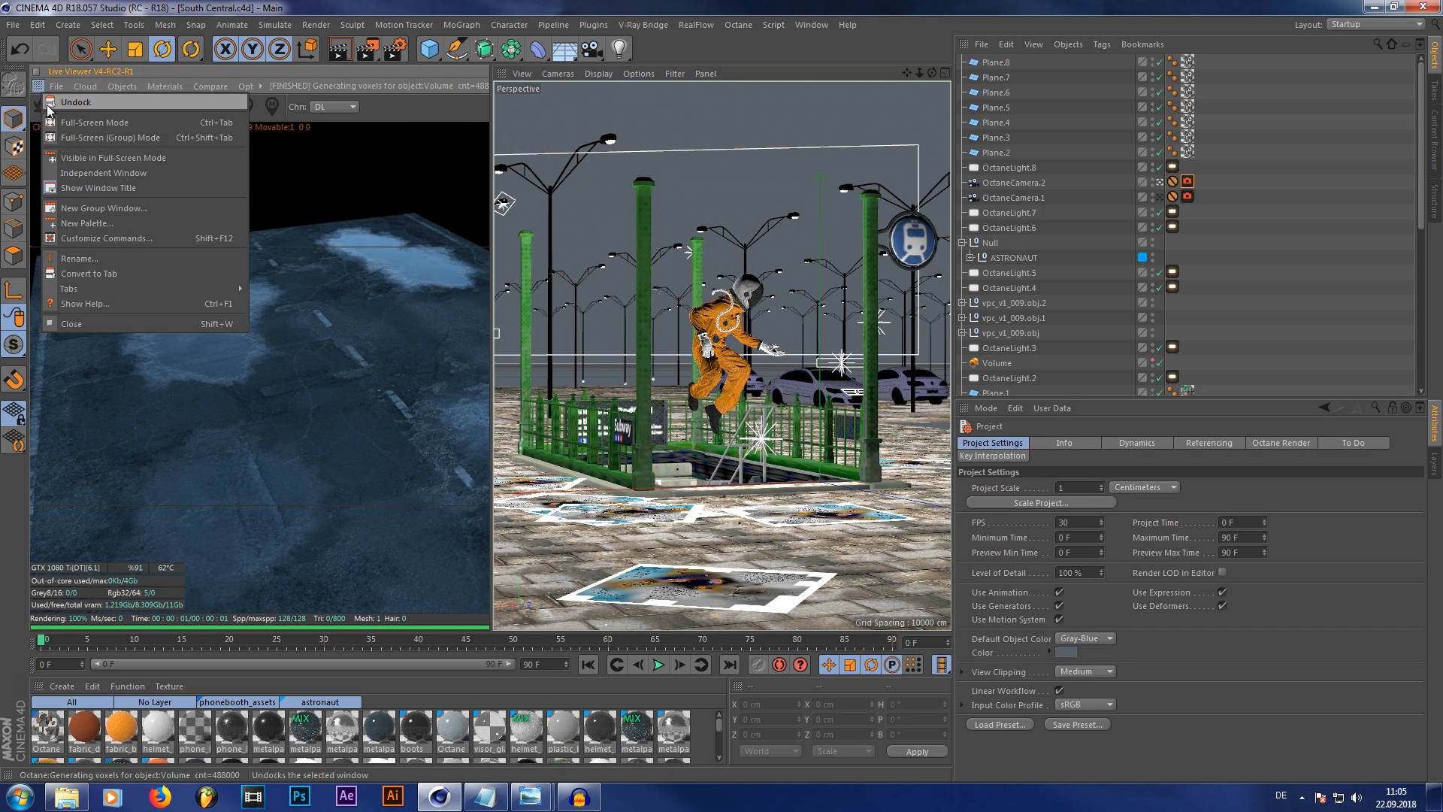
click(75, 103)
click(1134, 227)
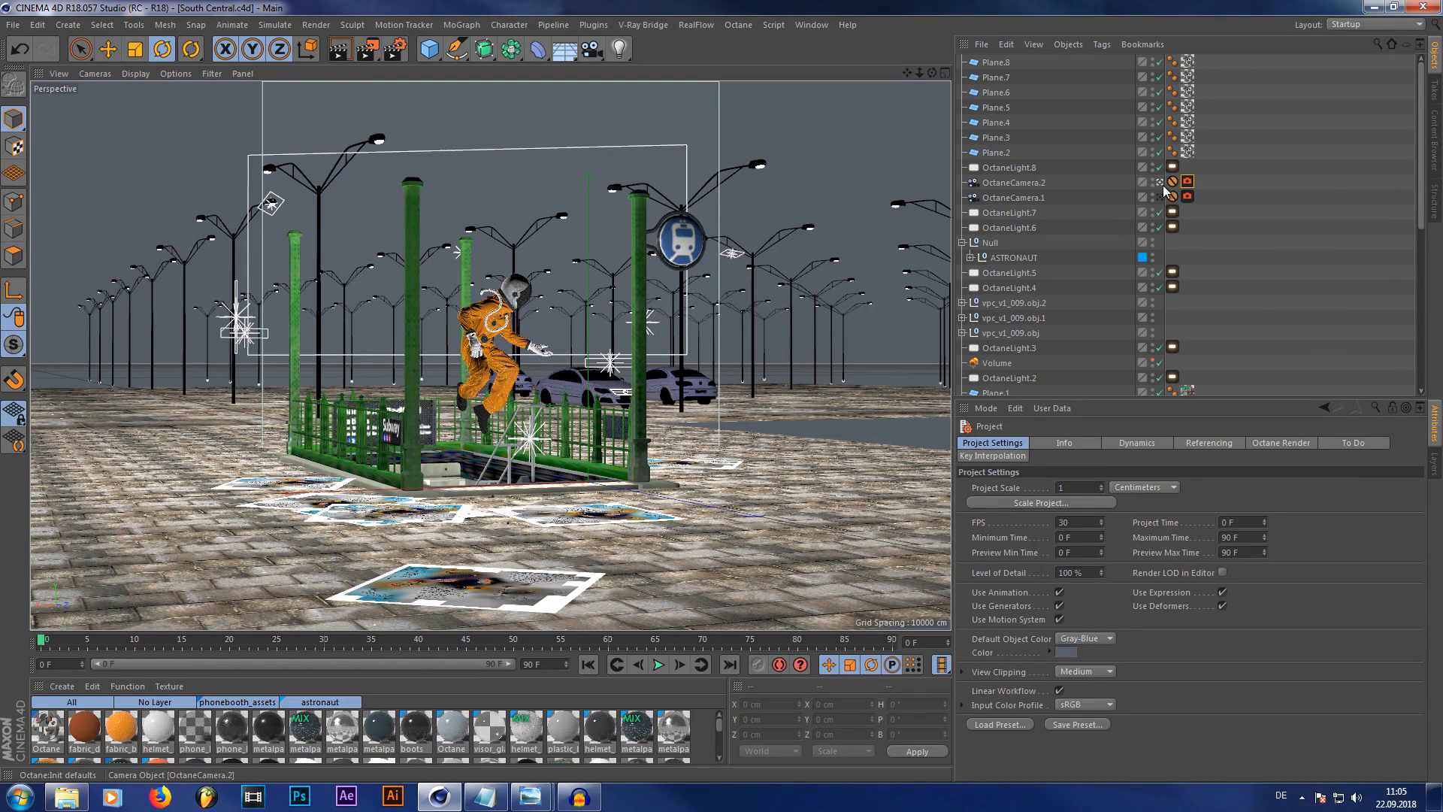
click(738, 25)
click(756, 39)
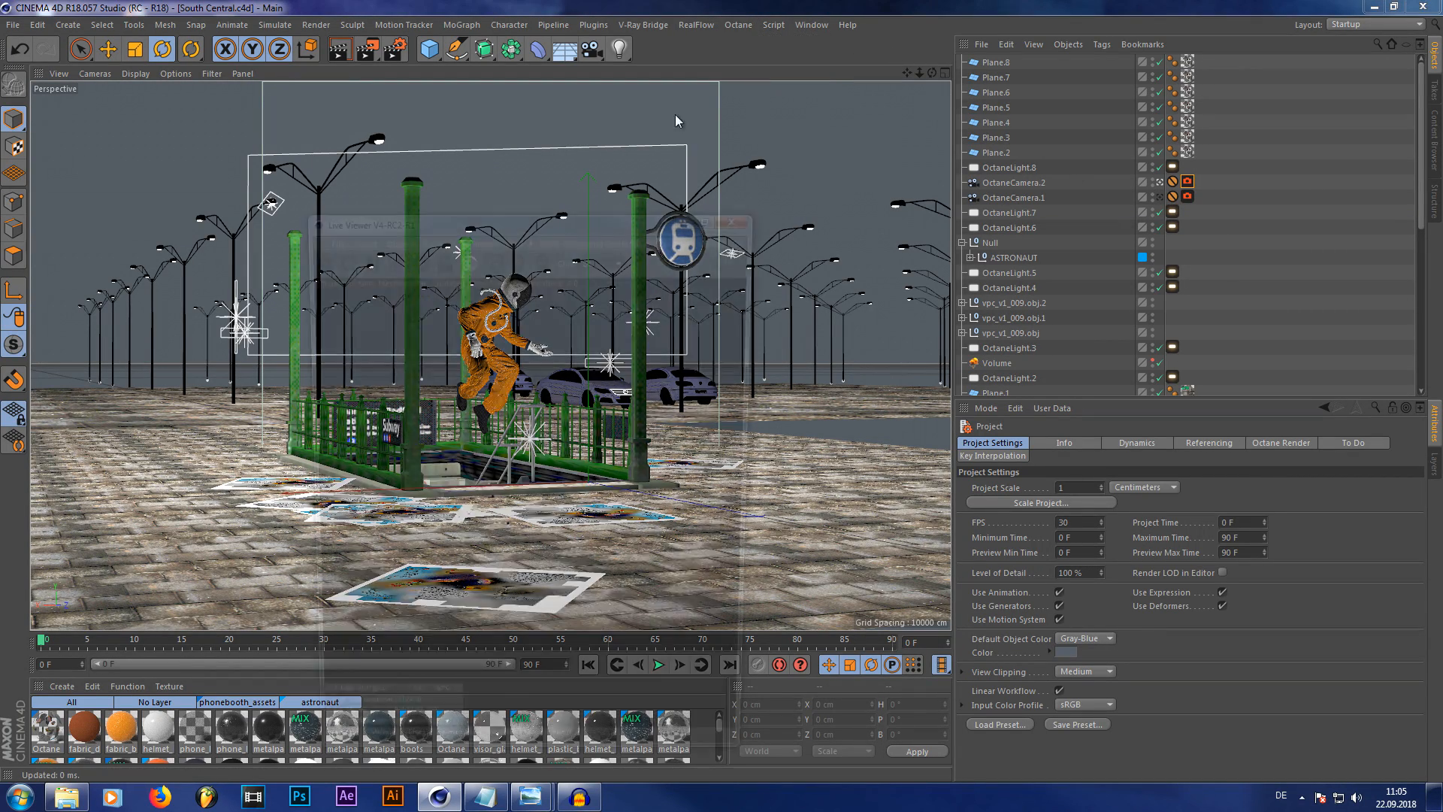
click(310, 258)
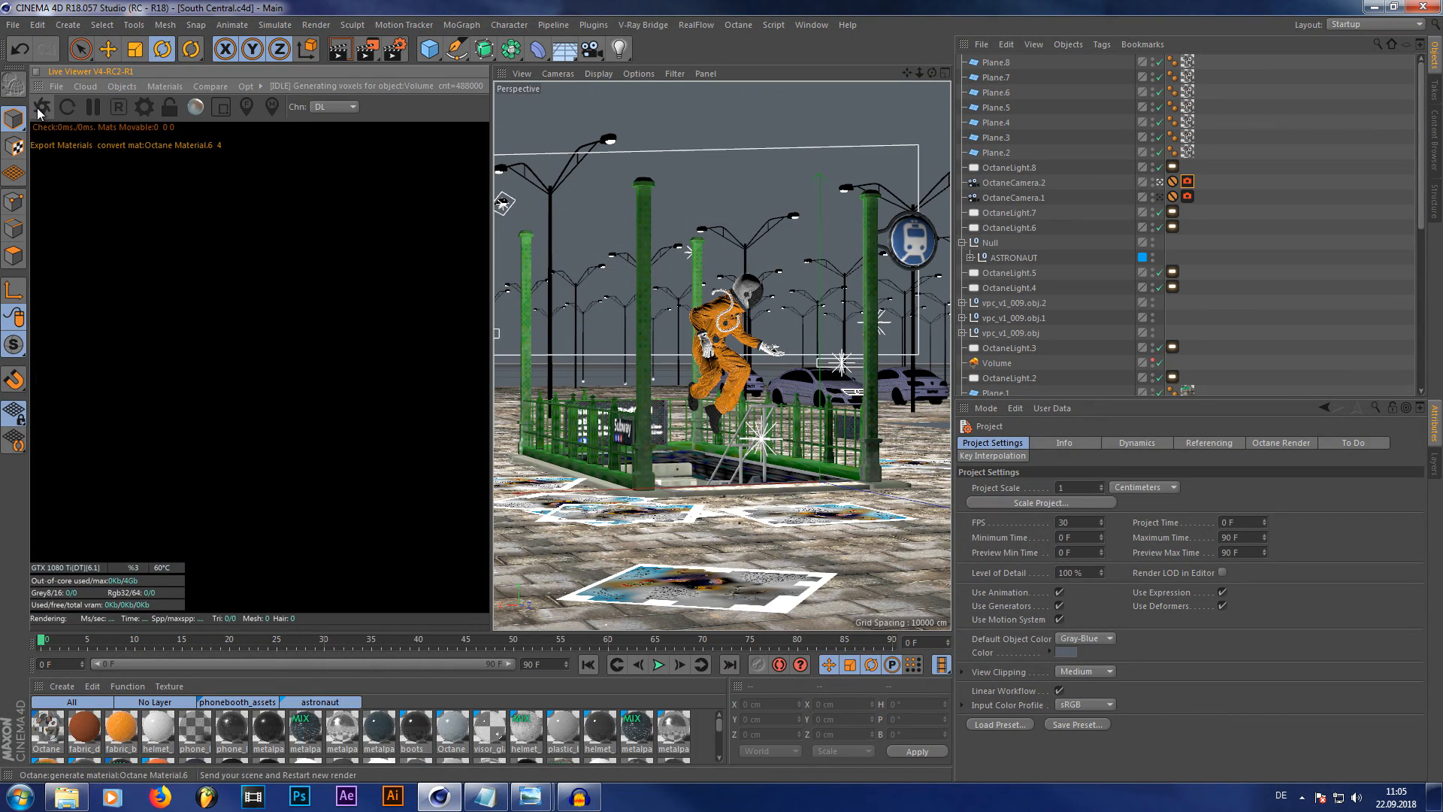
click(42, 107)
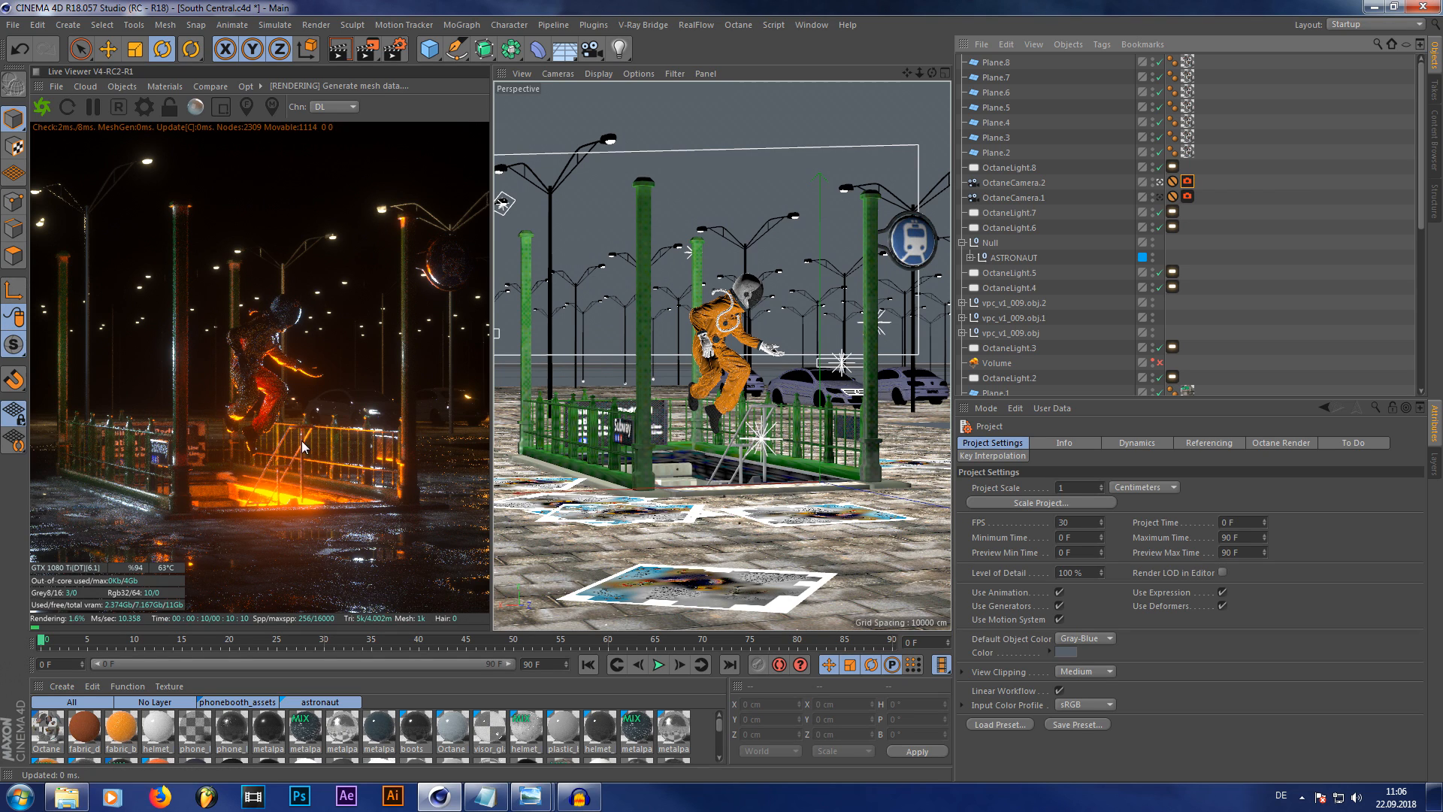
Look through the South Central scene's object hierarchy, selecting Plane.7 and OctaneLight along the way
click(1000, 78)
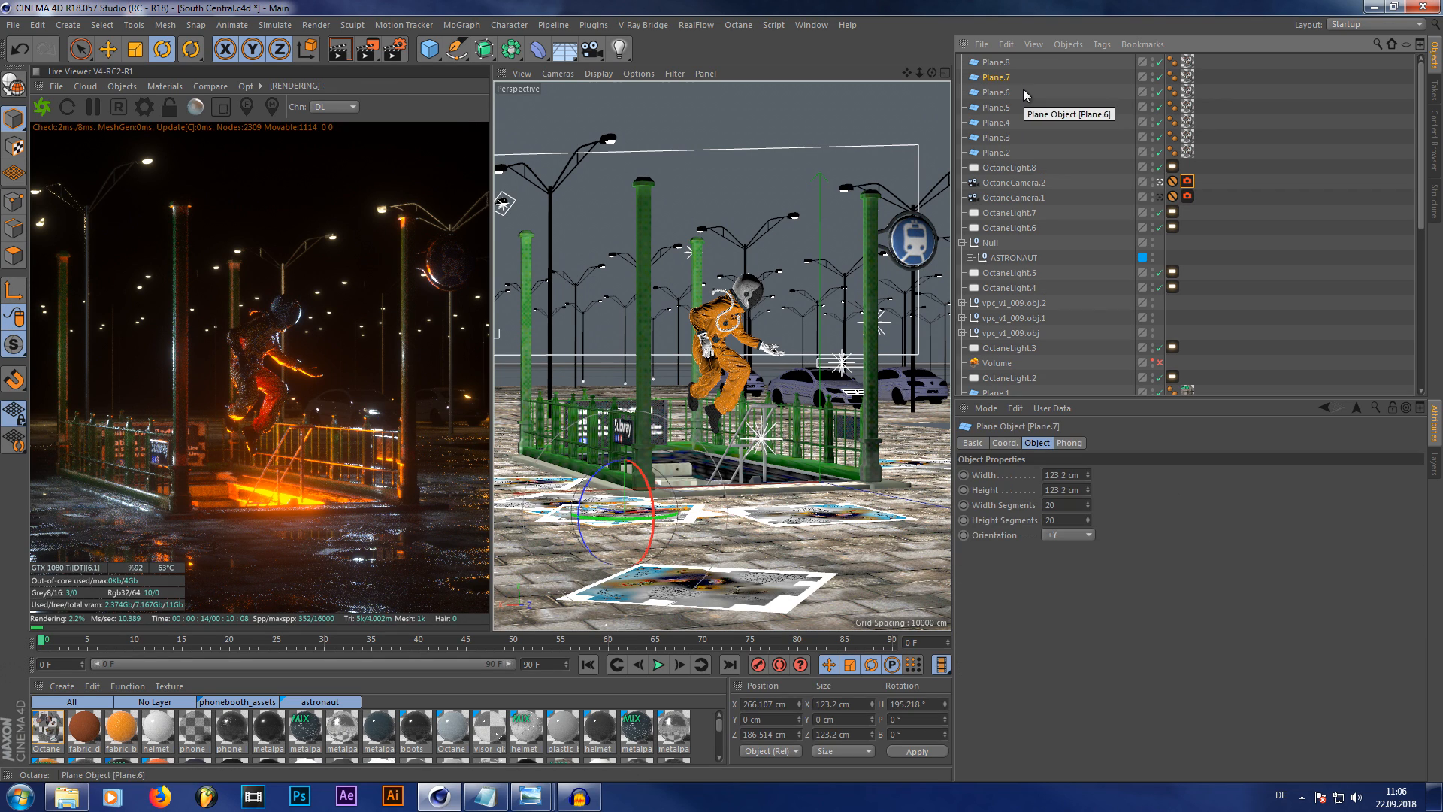
scroll(1012, 111, down, 5)
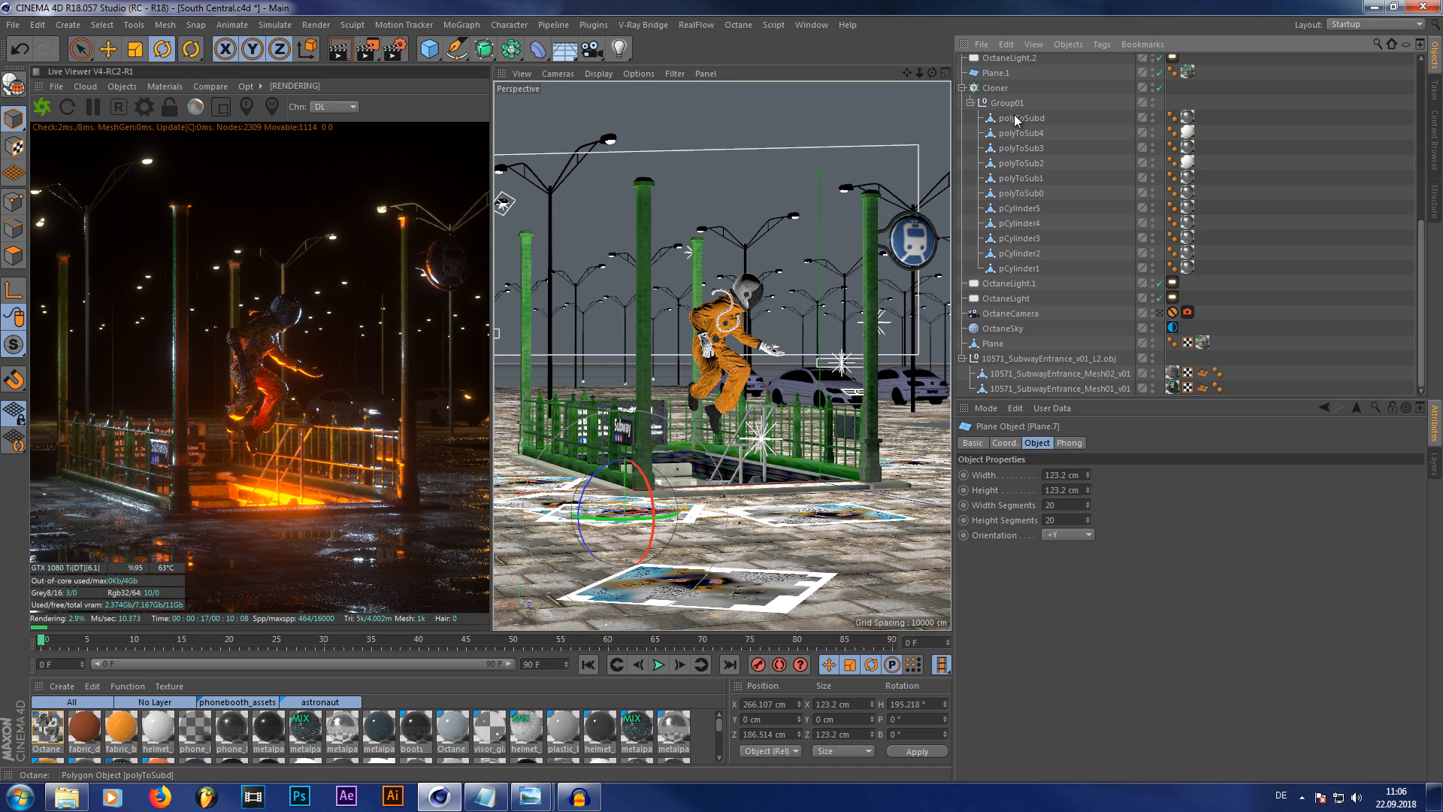
click(1012, 299)
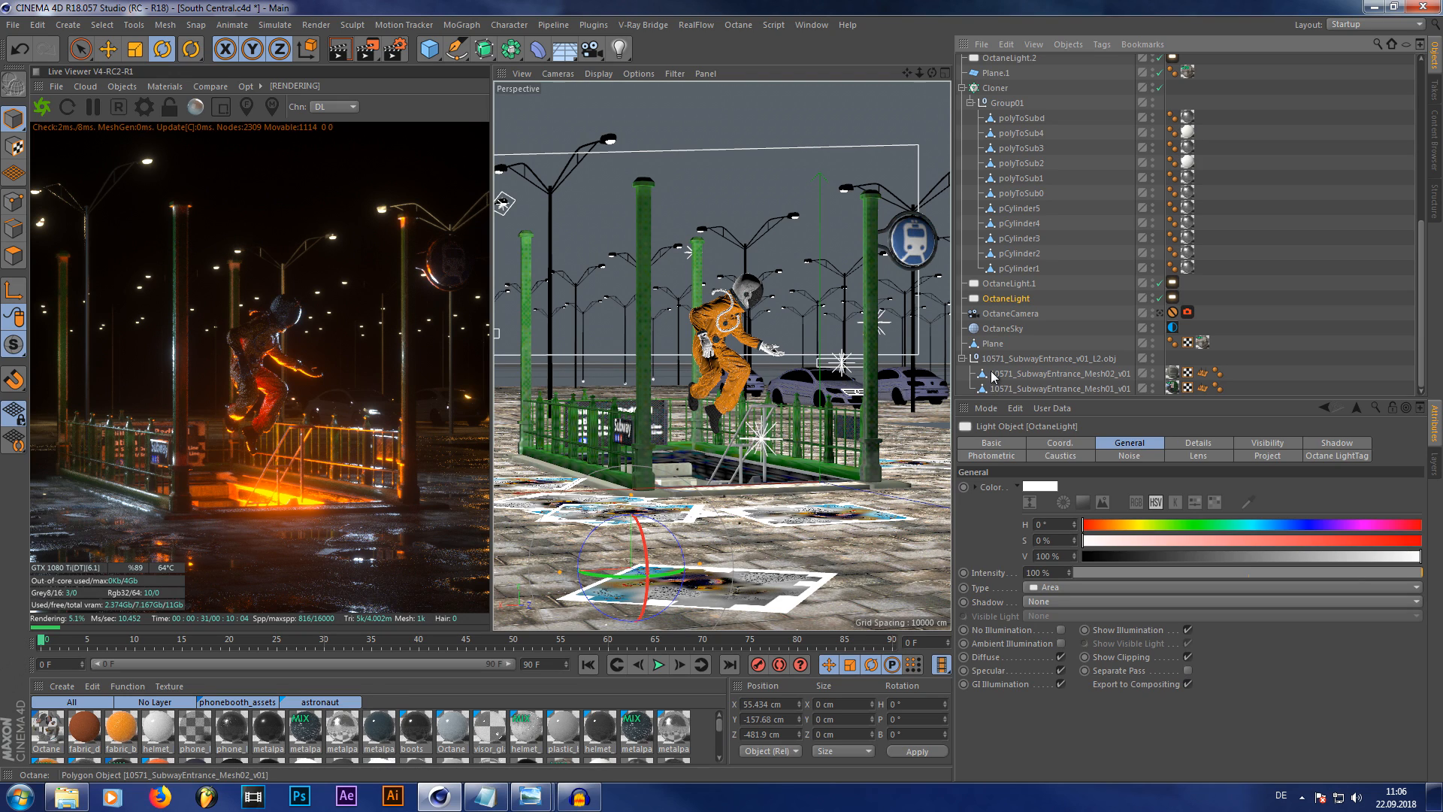
scroll(1164, 182, up, 3)
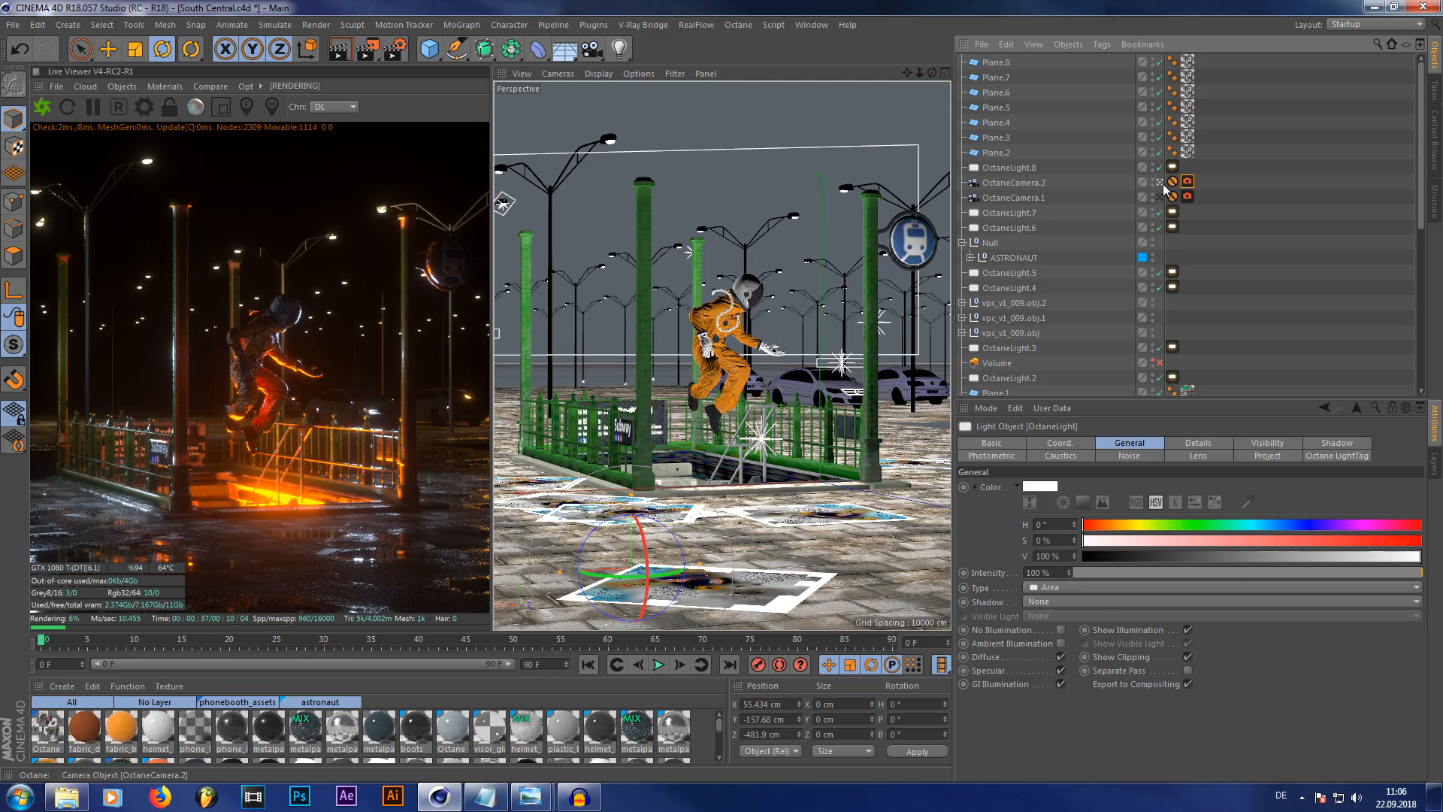
Leave the OctaneCamera.2 view and examine the subway entrance and parking area layout from above
click(1161, 184)
alt+right_drag(821, 299, 693, 333)
drag(934, 71, 633, 234)
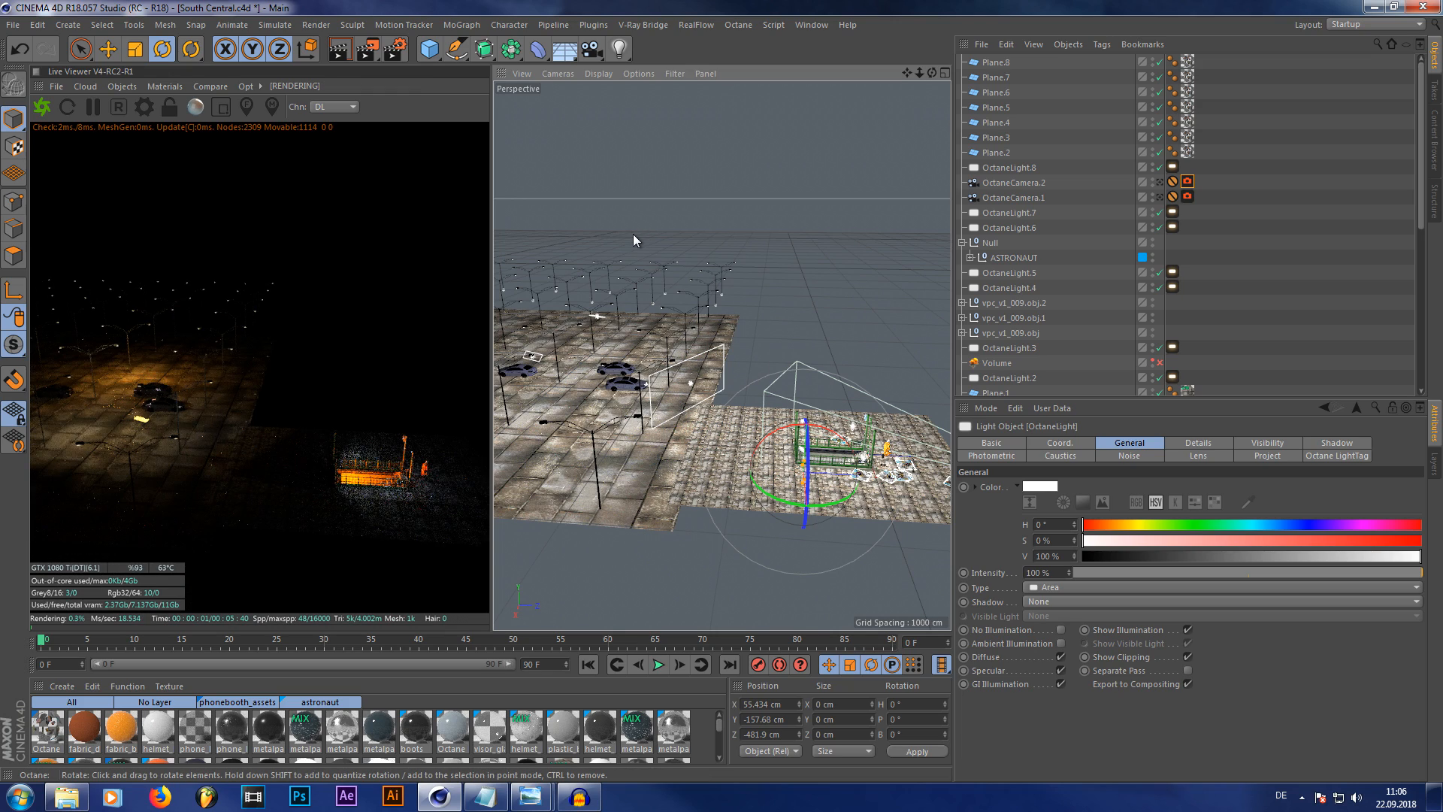
scroll(915, 490, up, 4)
scroll(914, 490, up, 3)
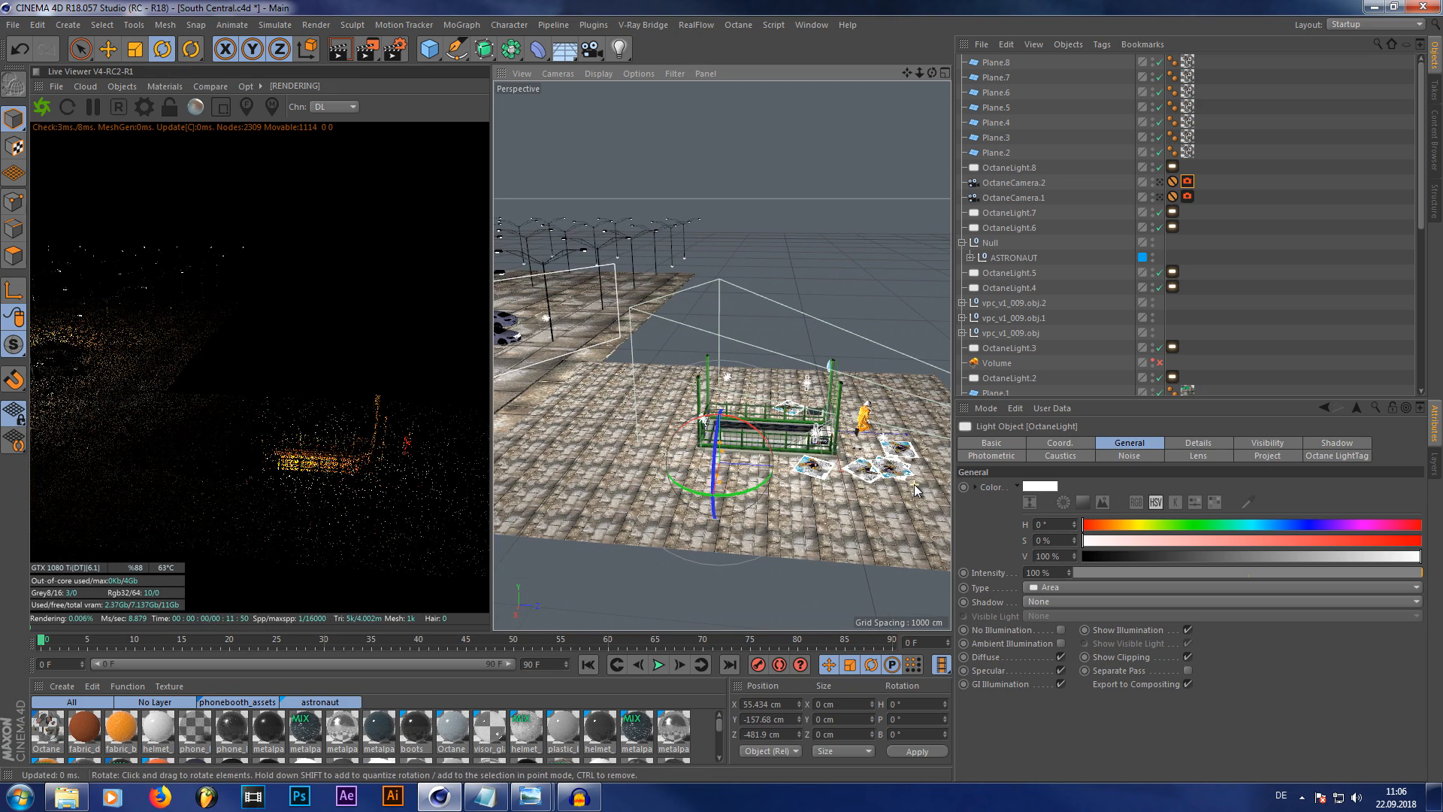
scroll(916, 490, up, 1)
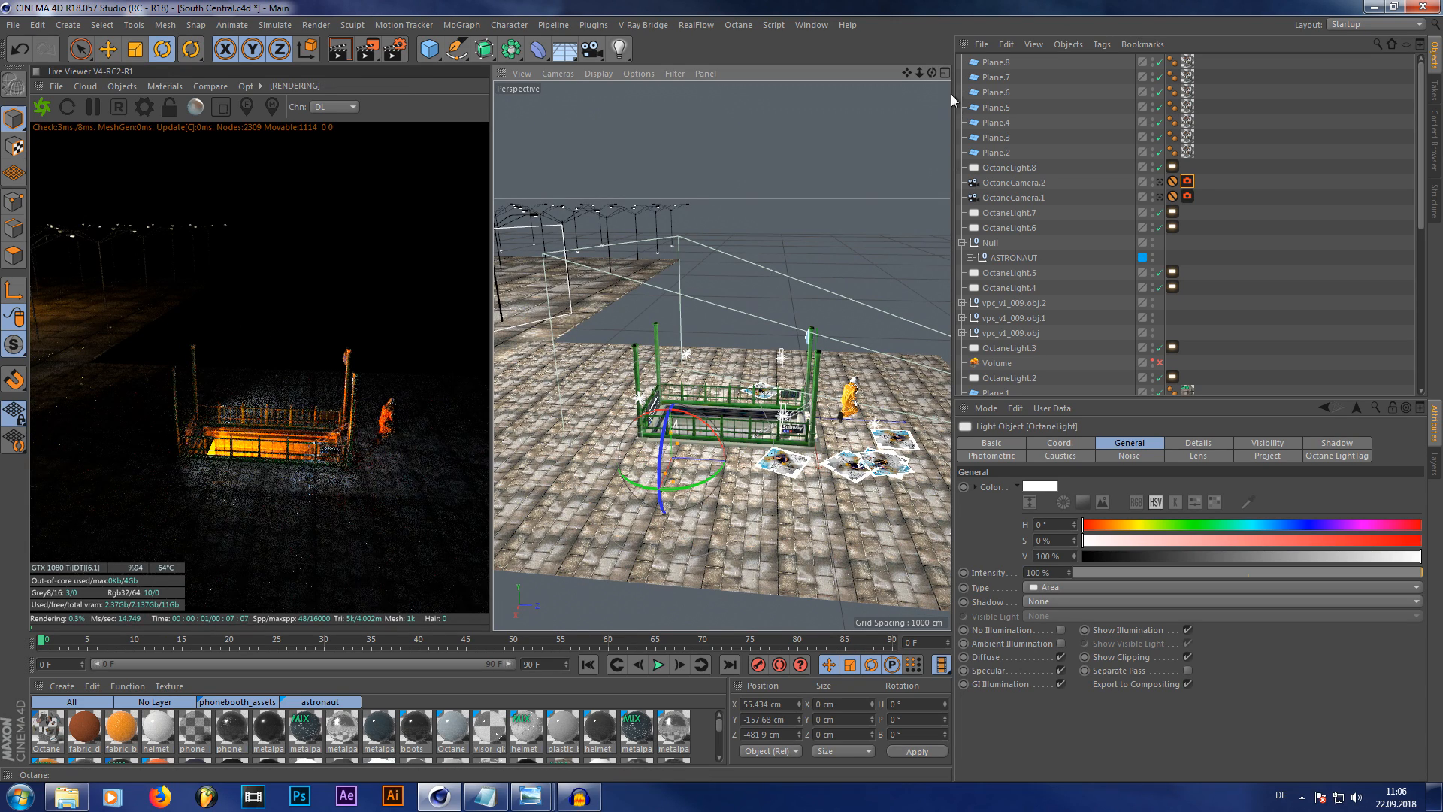
Select the Octane light tags of the scene's lights together and enable Camera visibility for them
drag(932, 73, 1026, 279)
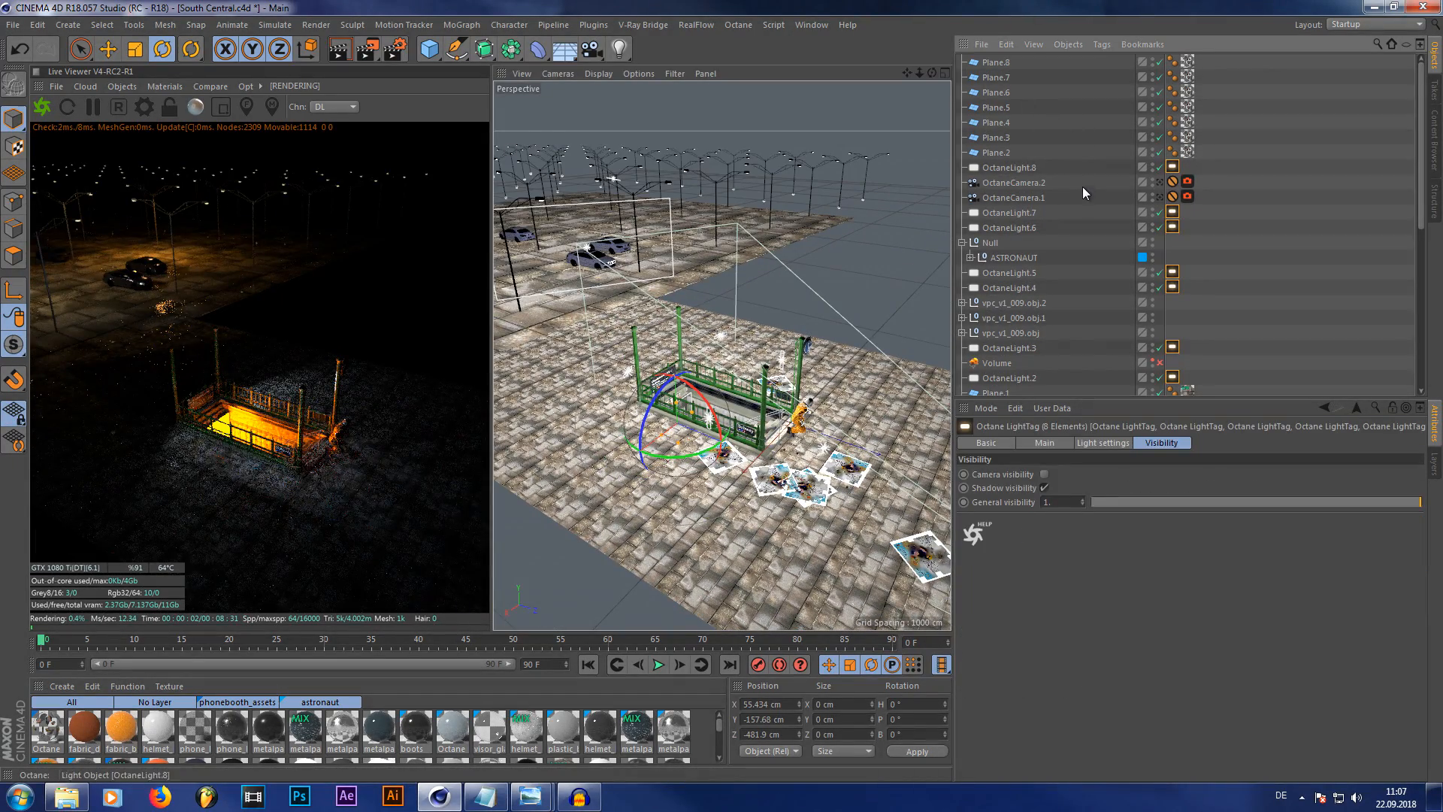
scroll(1083, 196, down, 6)
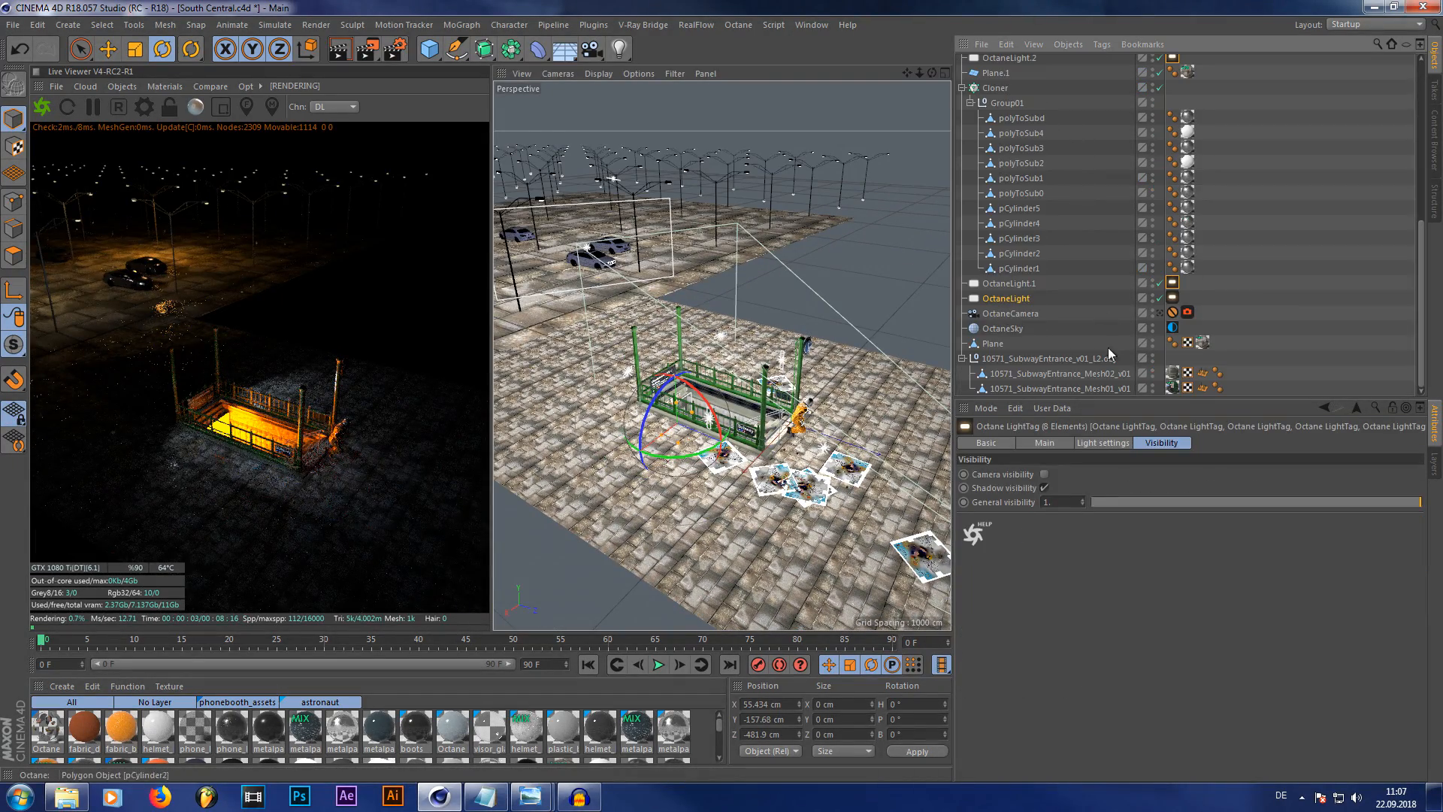
click(1043, 474)
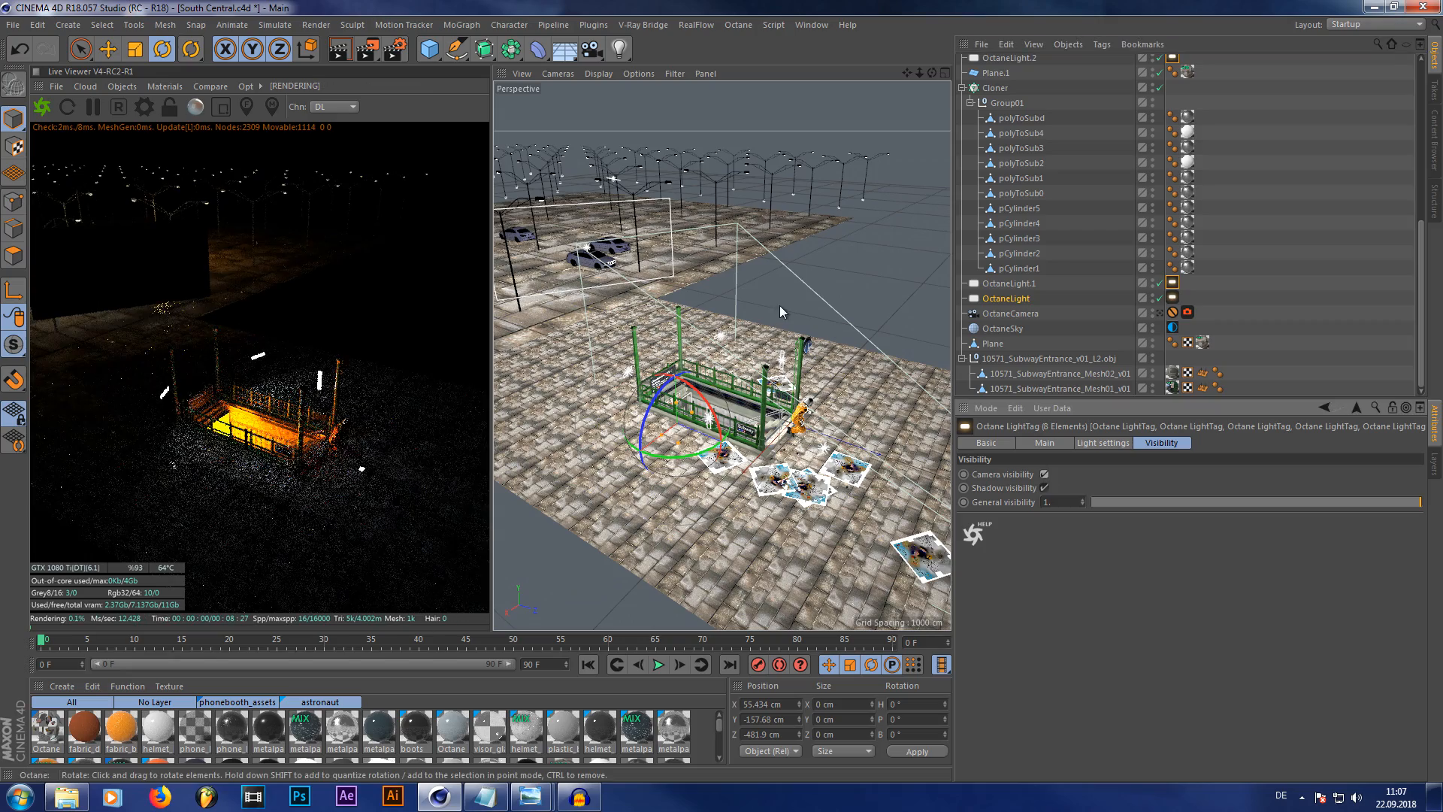
Examine the placement of the area lights around the subway entrance from several angles
drag(932, 73, 361, 468)
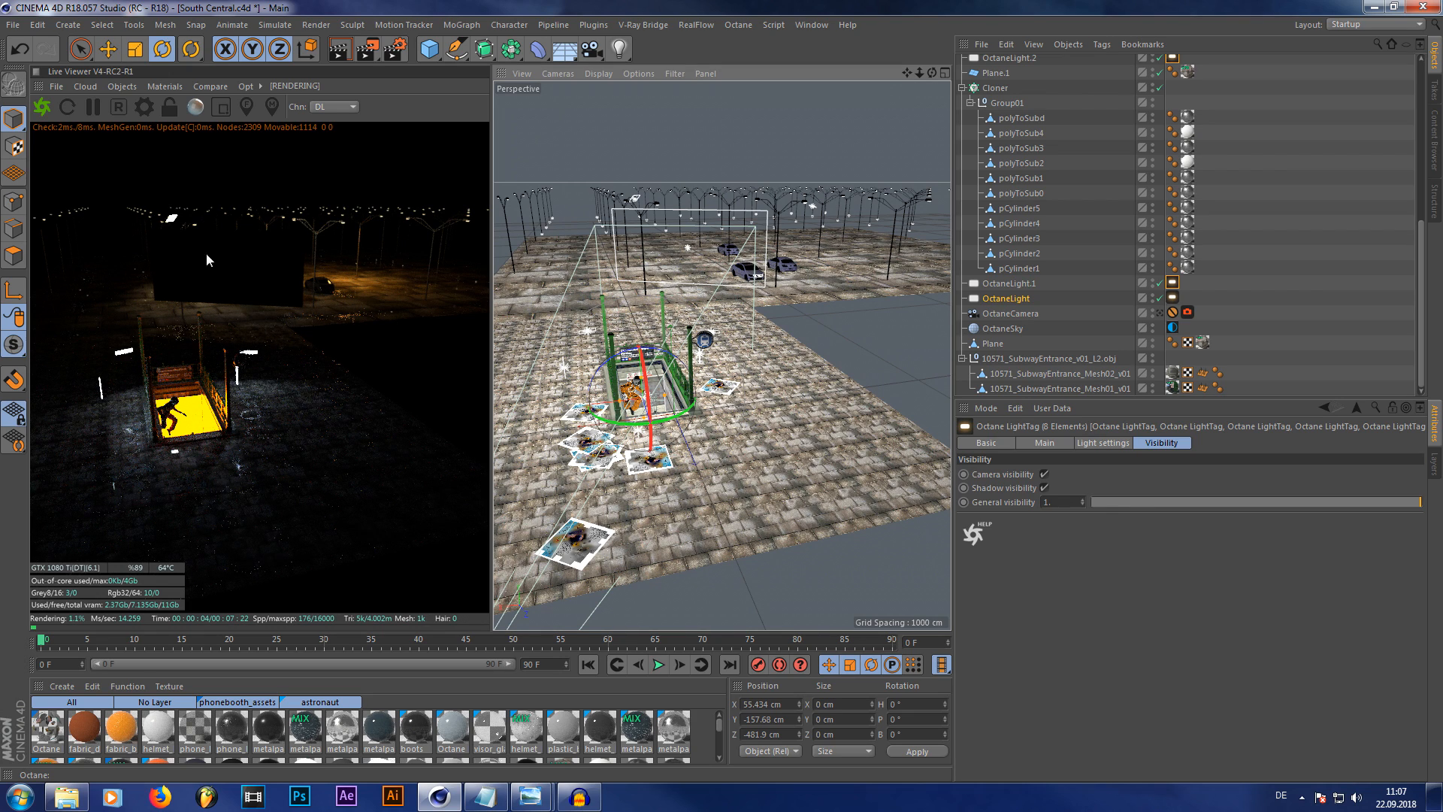
drag(932, 73, 698, 234)
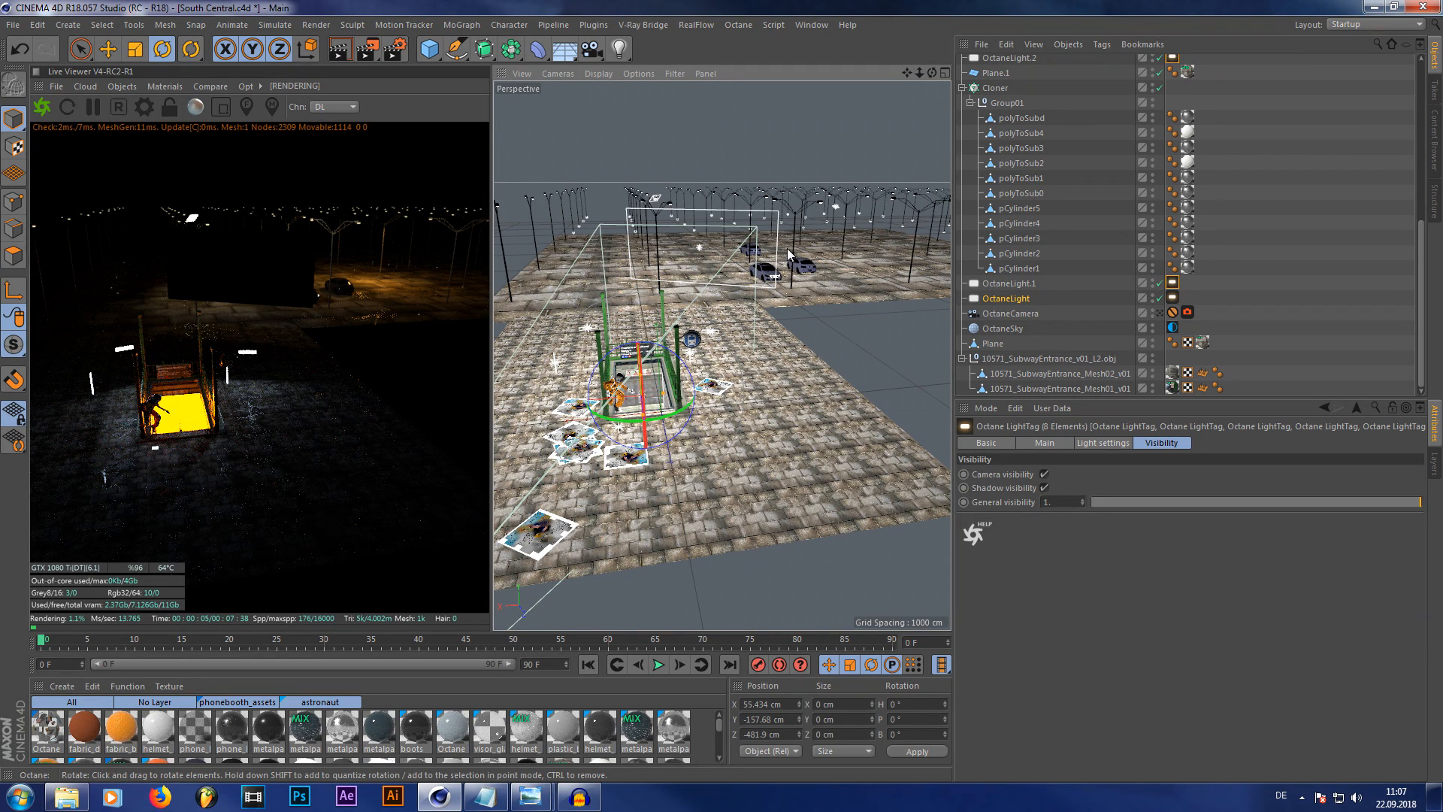
drag(932, 73, 695, 280)
scroll(789, 244, up, 8)
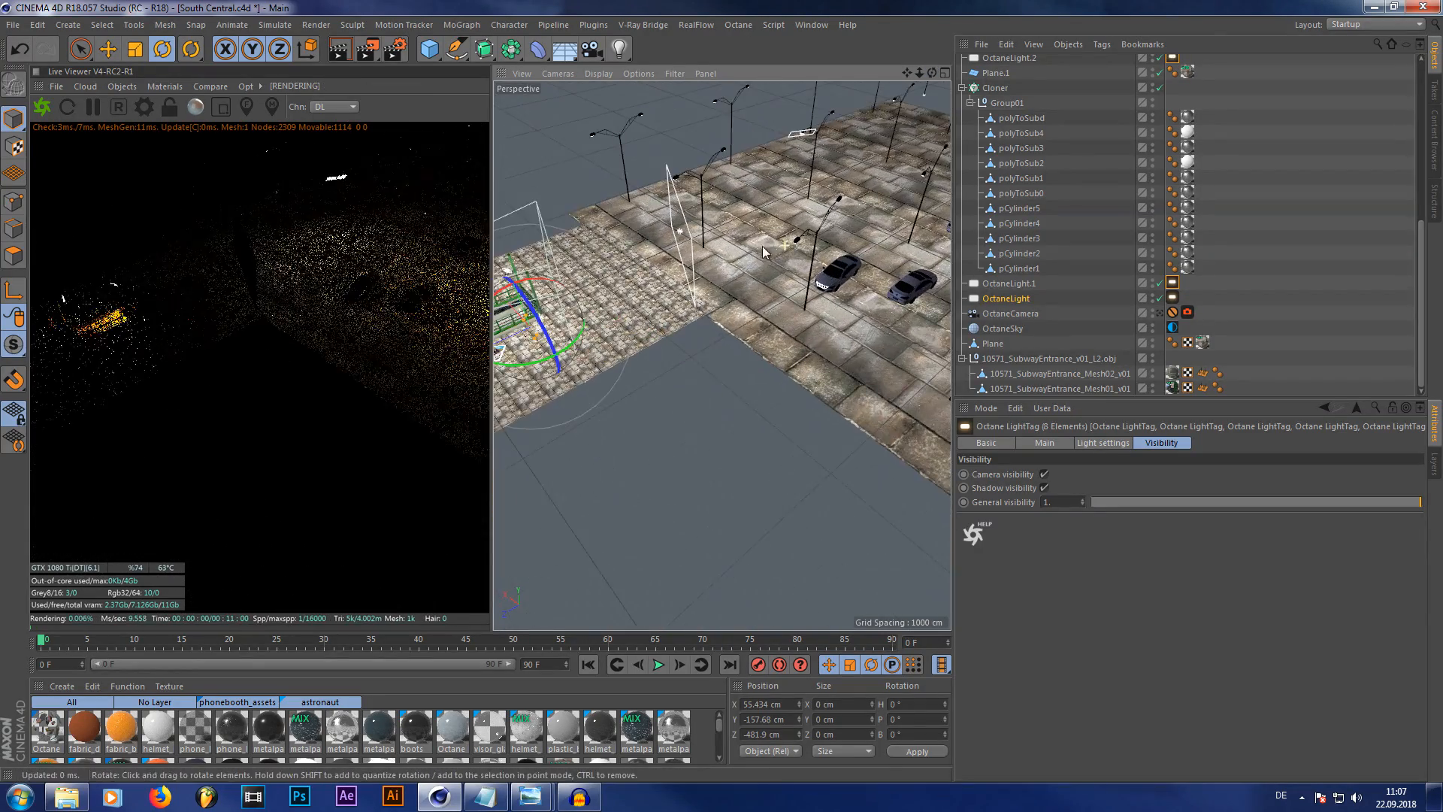
Inspect the lights above the cars and street lamps in the background parking area
drag(932, 73, 856, 79)
alt+drag(714, 252, 820, 268)
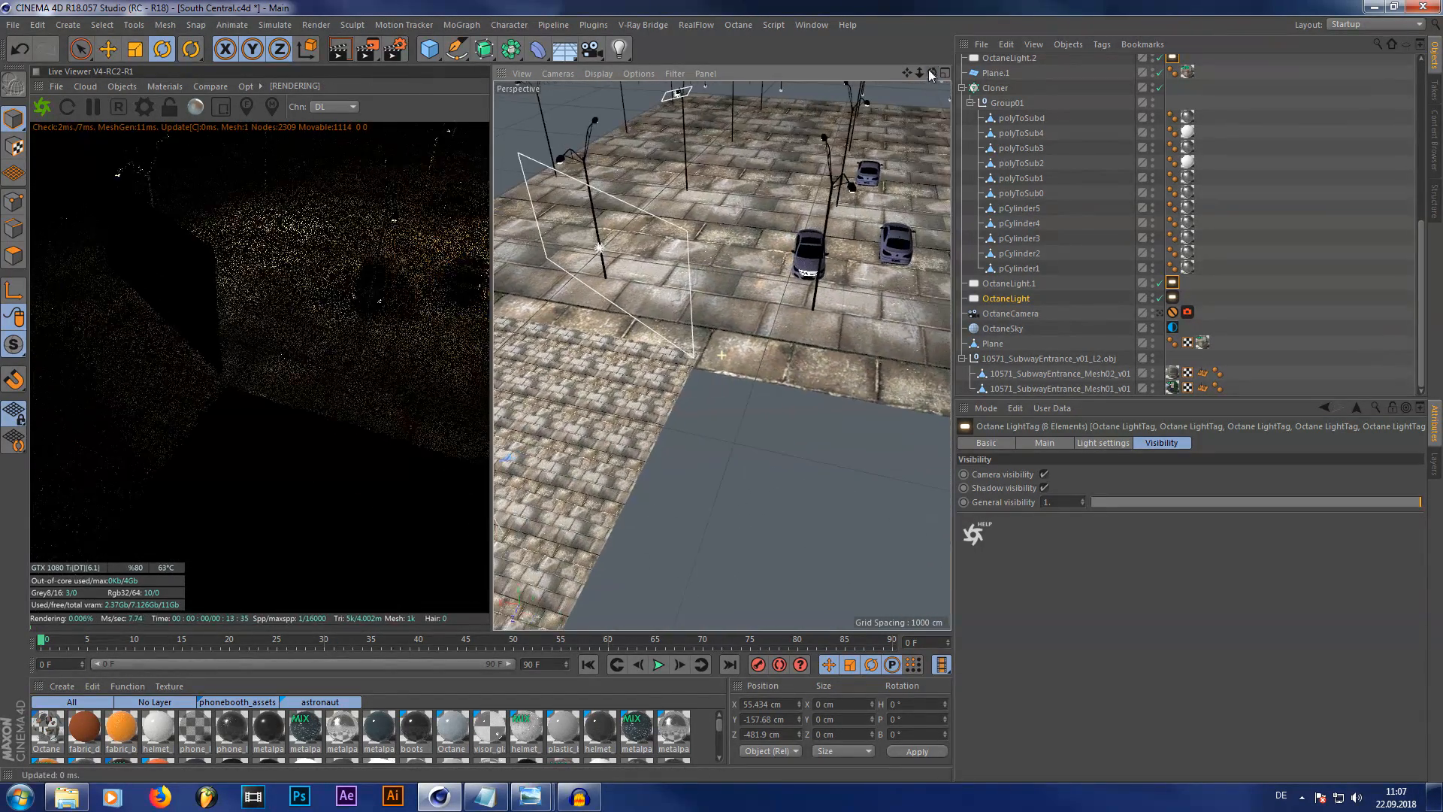
scroll(646, 360, down, 3)
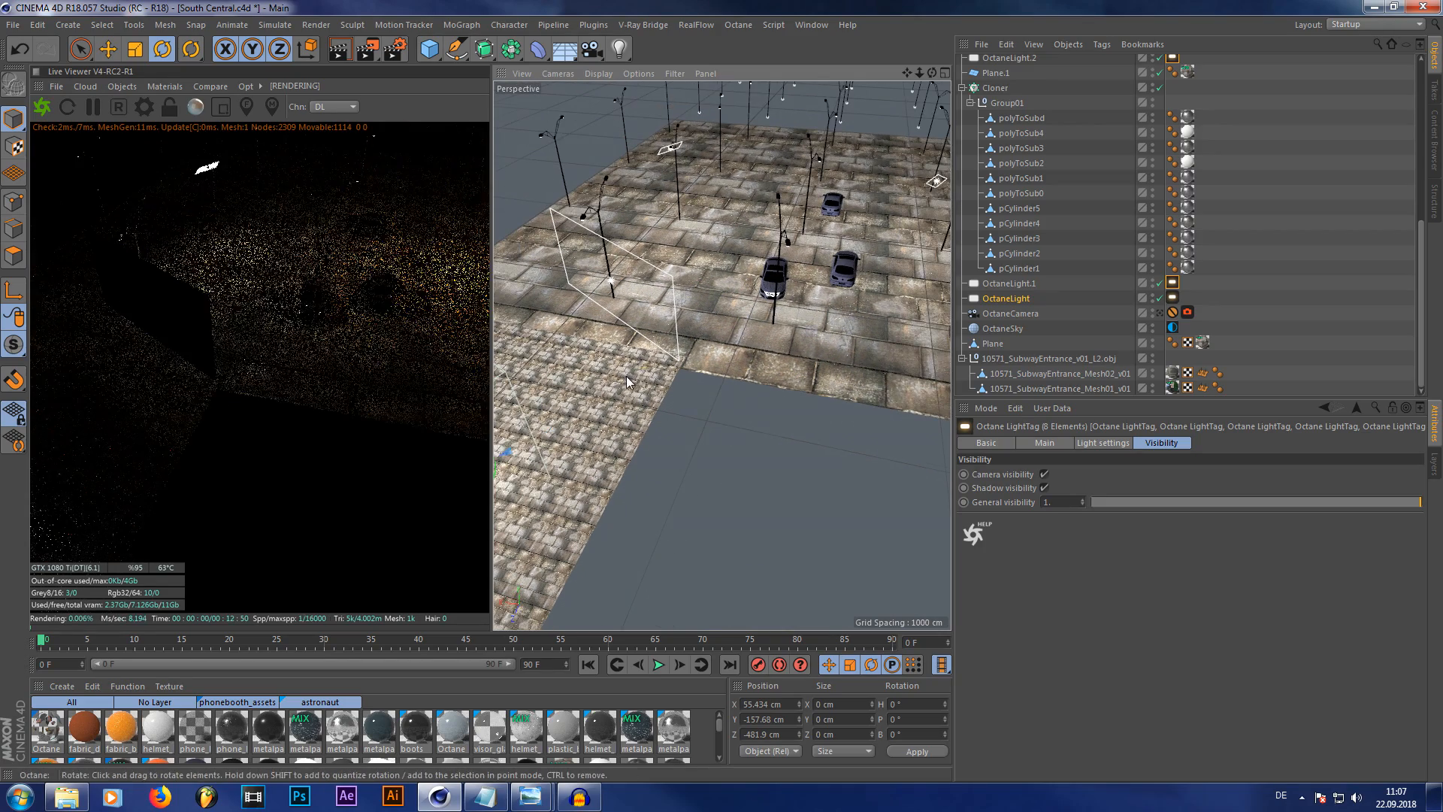
scroll(708, 197, up, 4)
scroll(684, 193, down, 4)
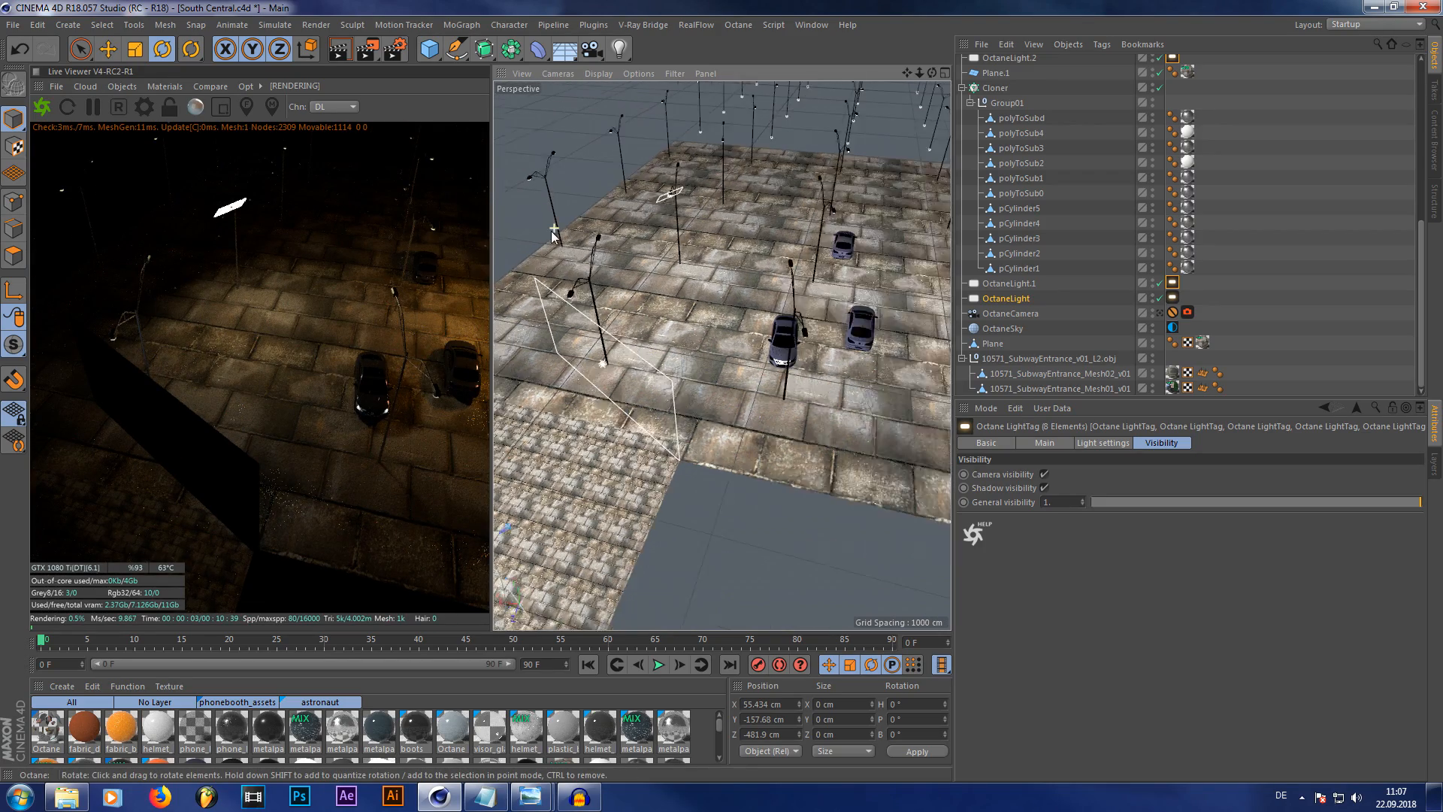
scroll(774, 239, up, 4)
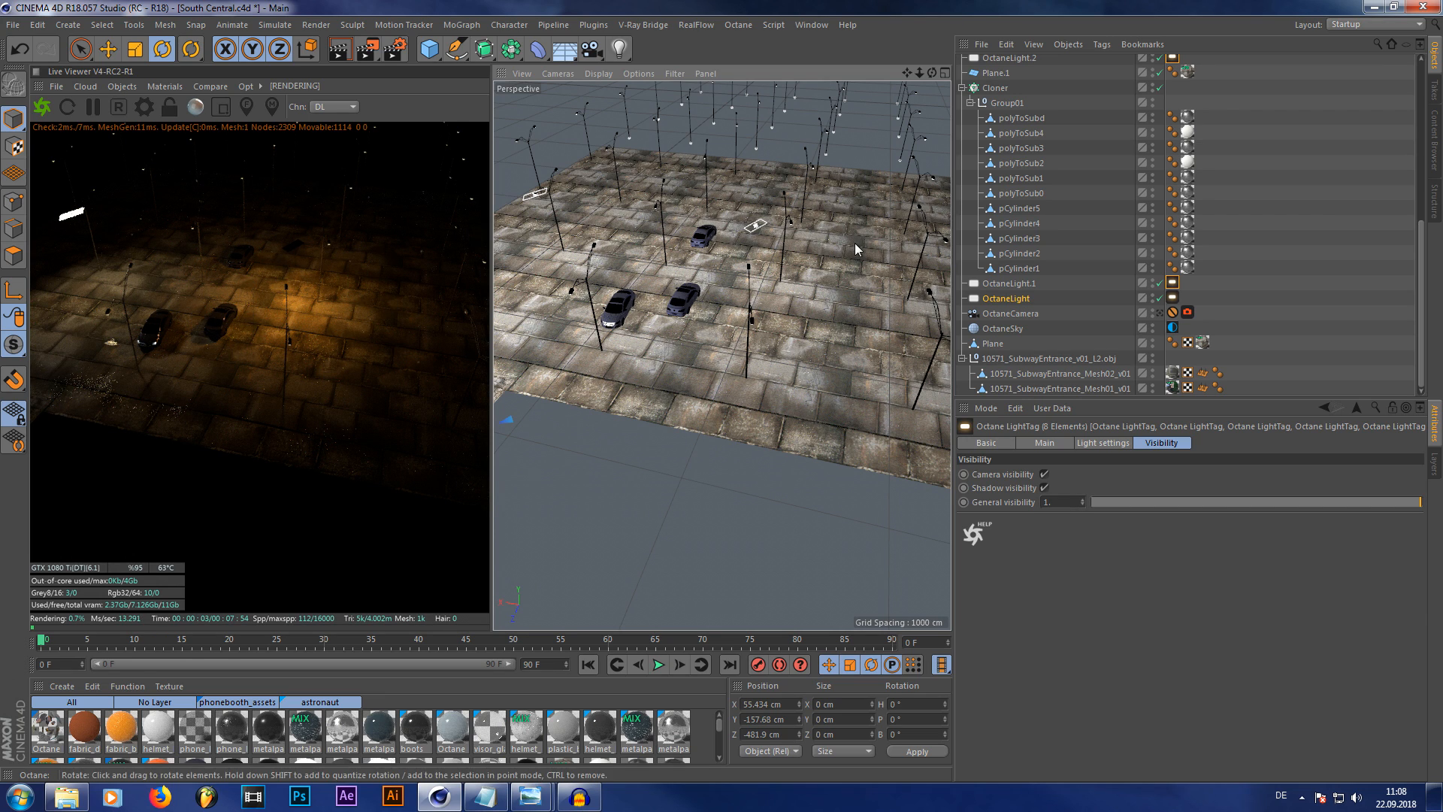
Inspect the area lights beside the subway railing and posts up close
scroll(854, 242, down, 7)
scroll(643, 327, up, 3)
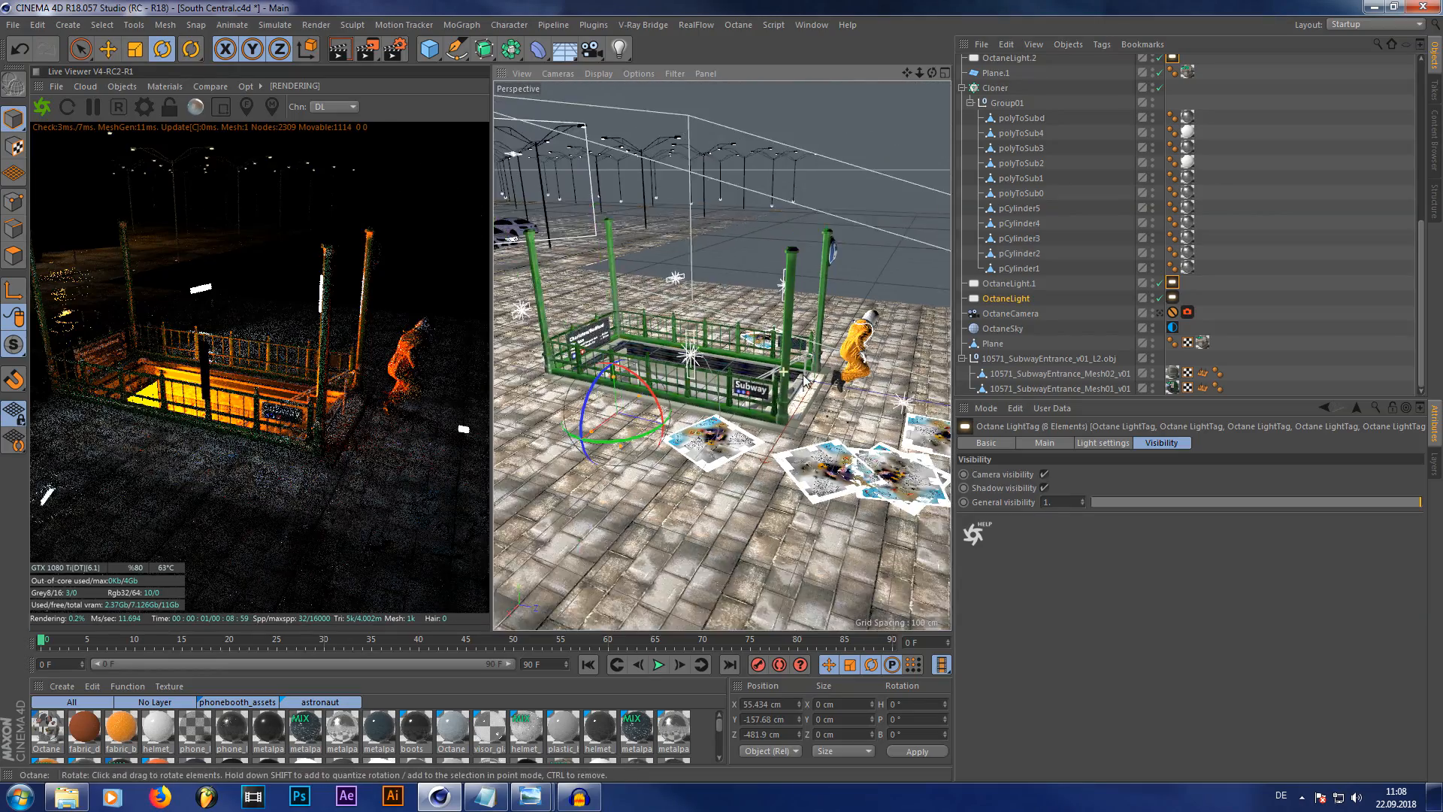
scroll(802, 381, down, 4)
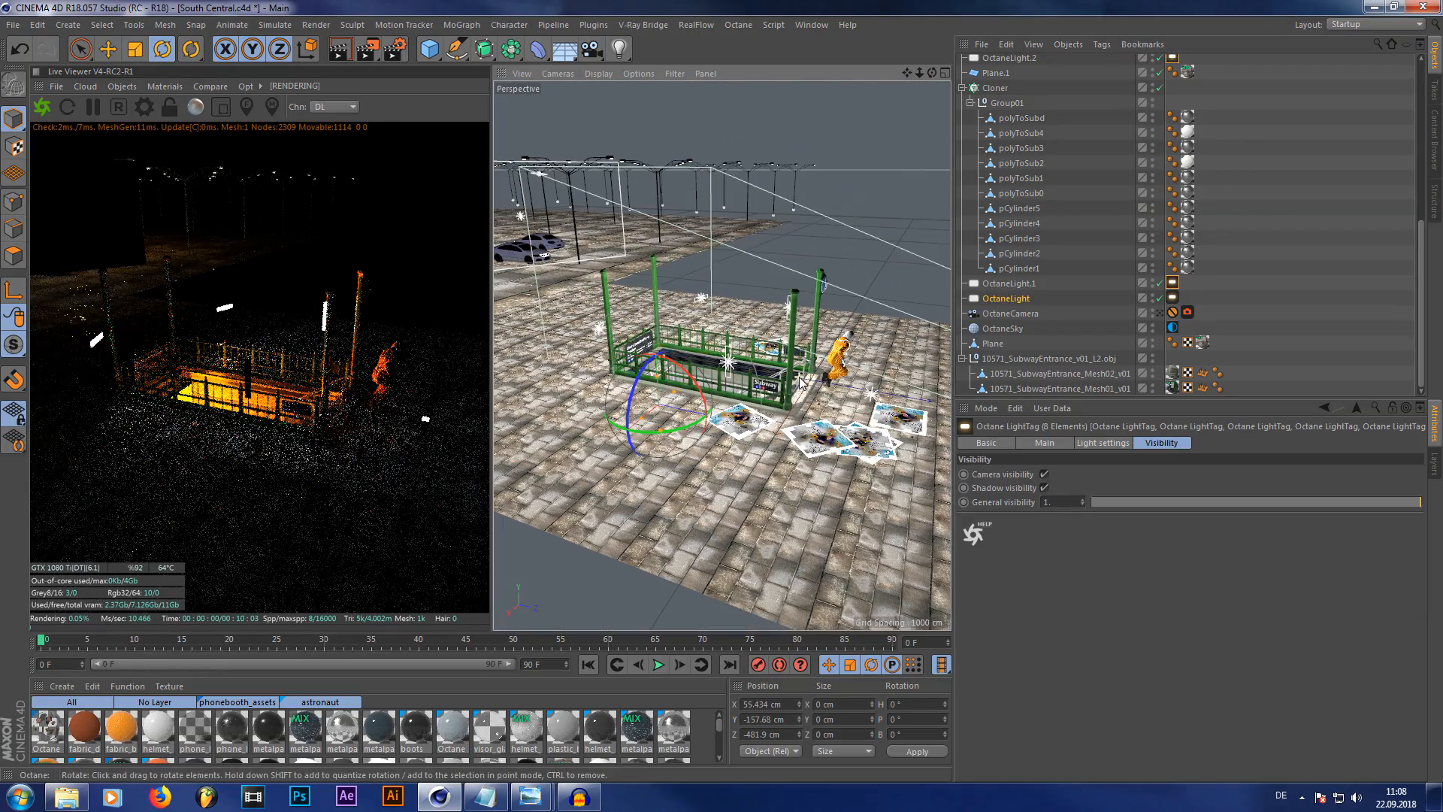
scroll(598, 344, up, 8)
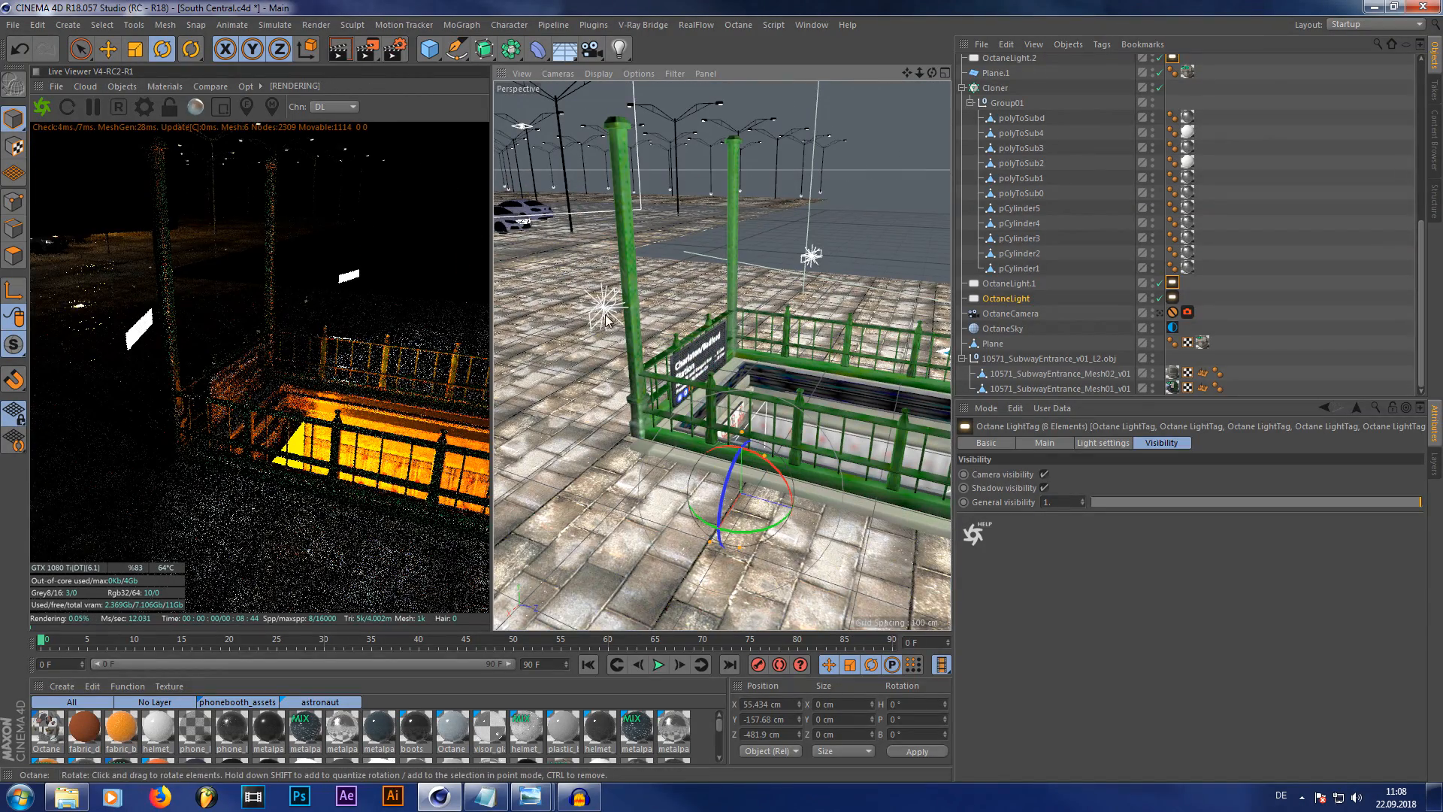
Look through OctaneCamera.2 again and select OctaneLight.2 to check its effect in the render
click(598, 310)
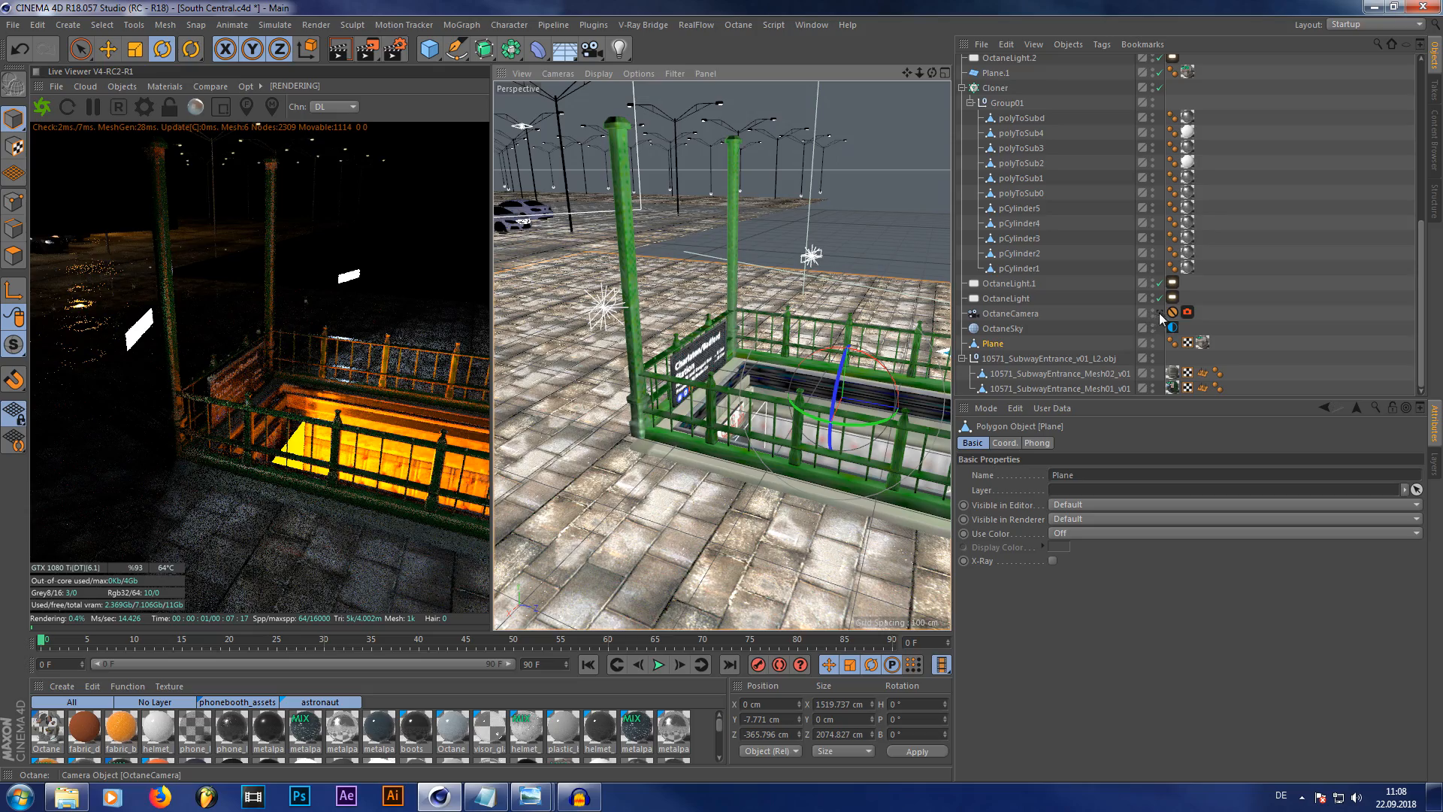
scroll(1159, 312, up, 5)
click(1161, 184)
click(1160, 184)
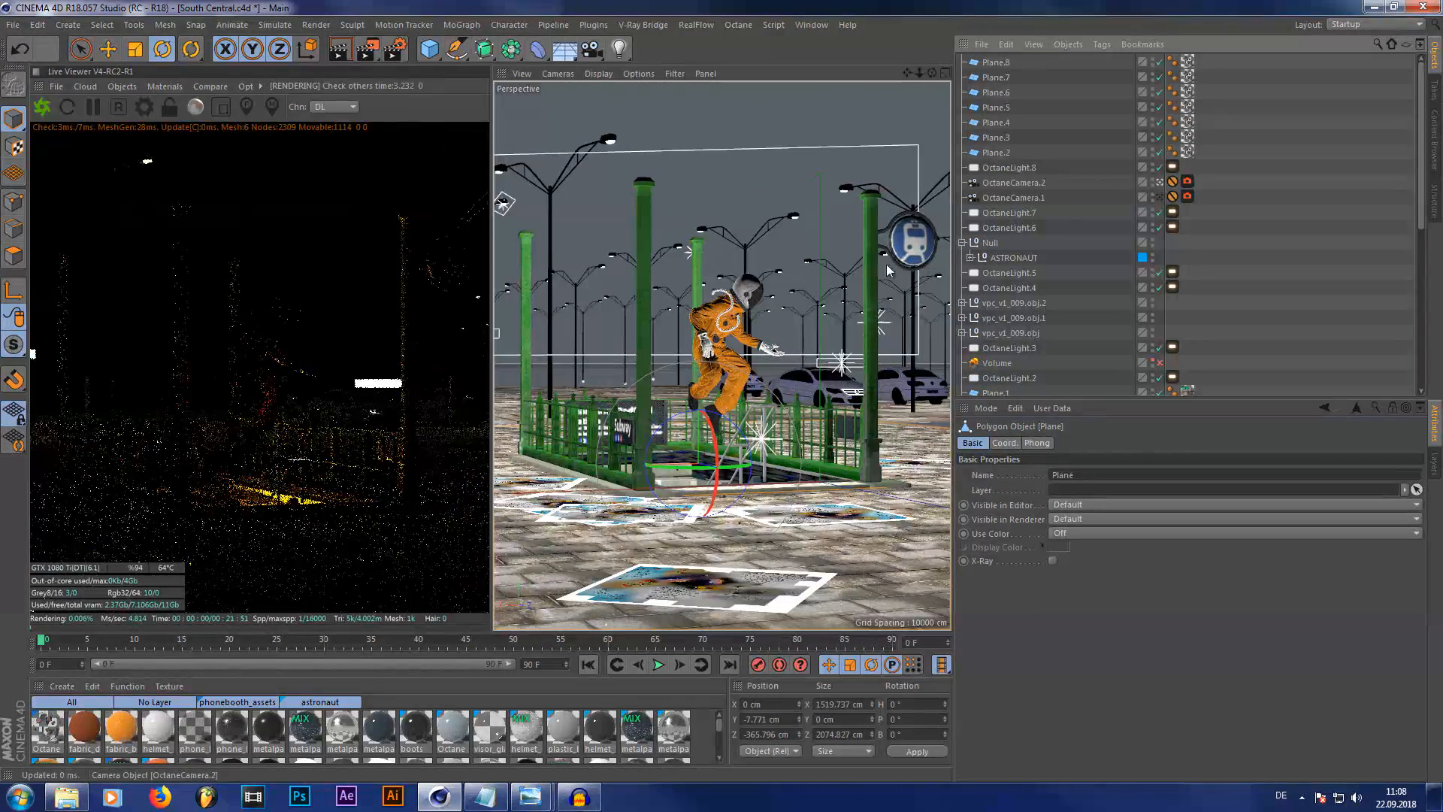
click(499, 334)
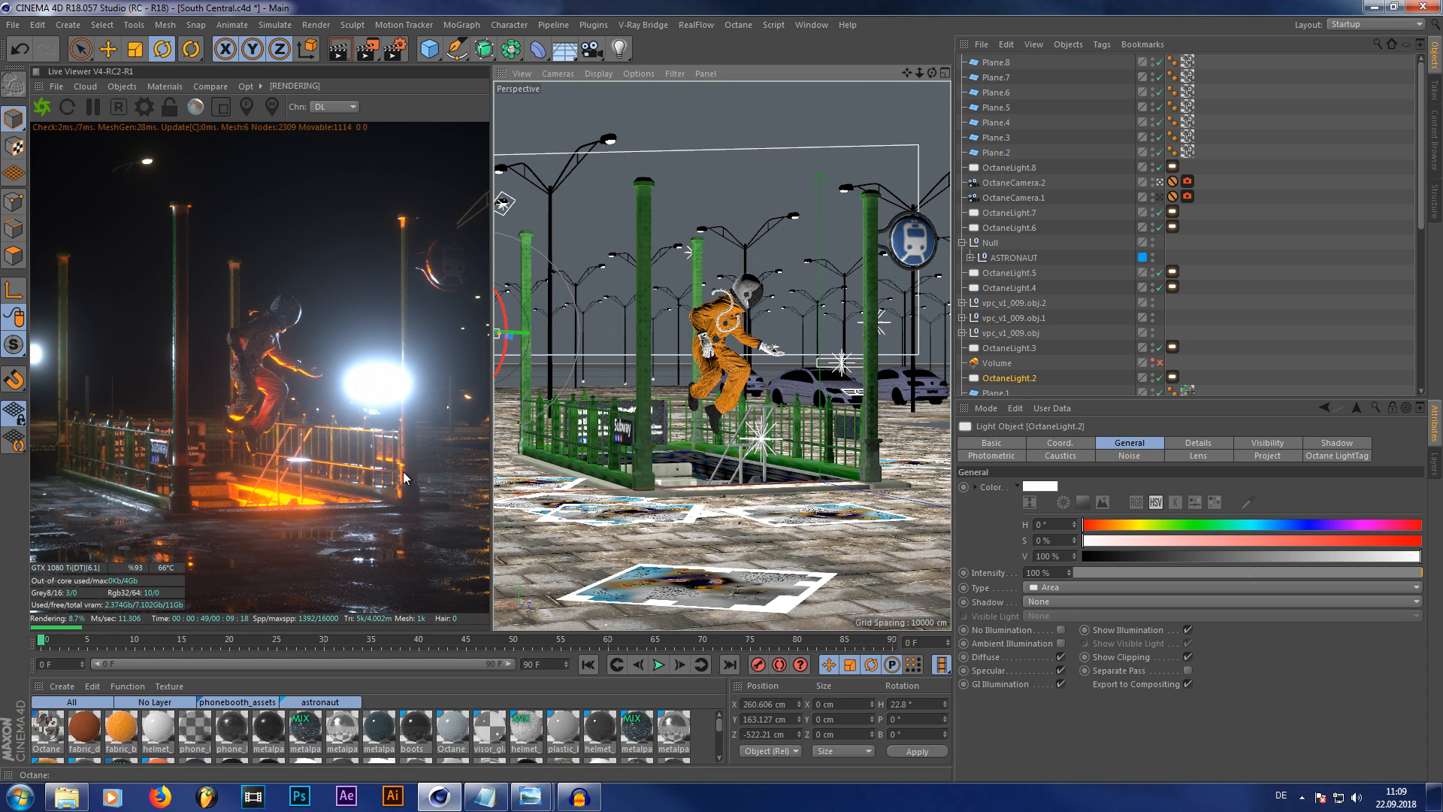
Inspect the lights around the astronaut from outside the camera, selecting OctaneLight.8, and return to a scene camera view
click(1160, 182)
alt+right_drag(706, 436, 904, 101)
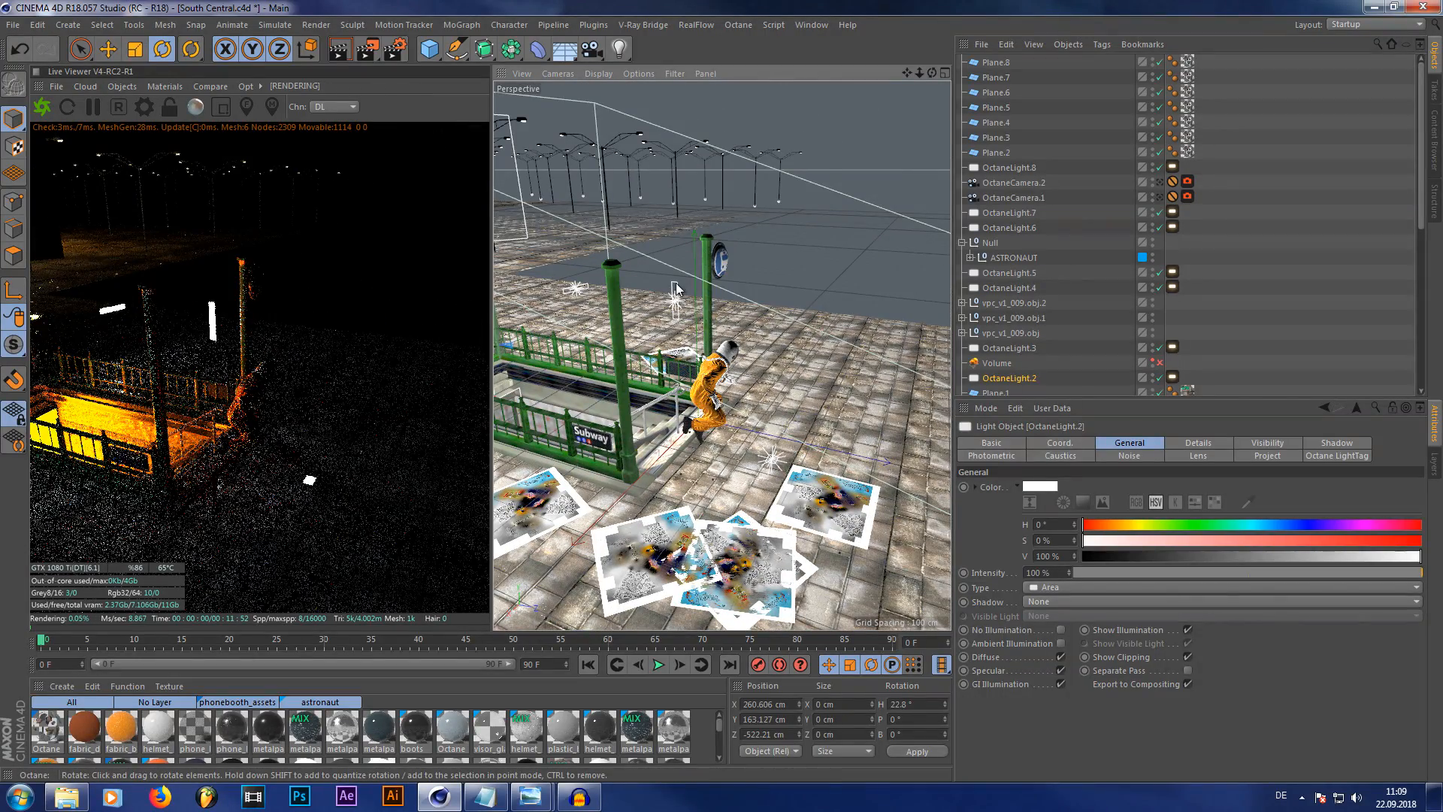
alt+drag(904, 101, 529, 325)
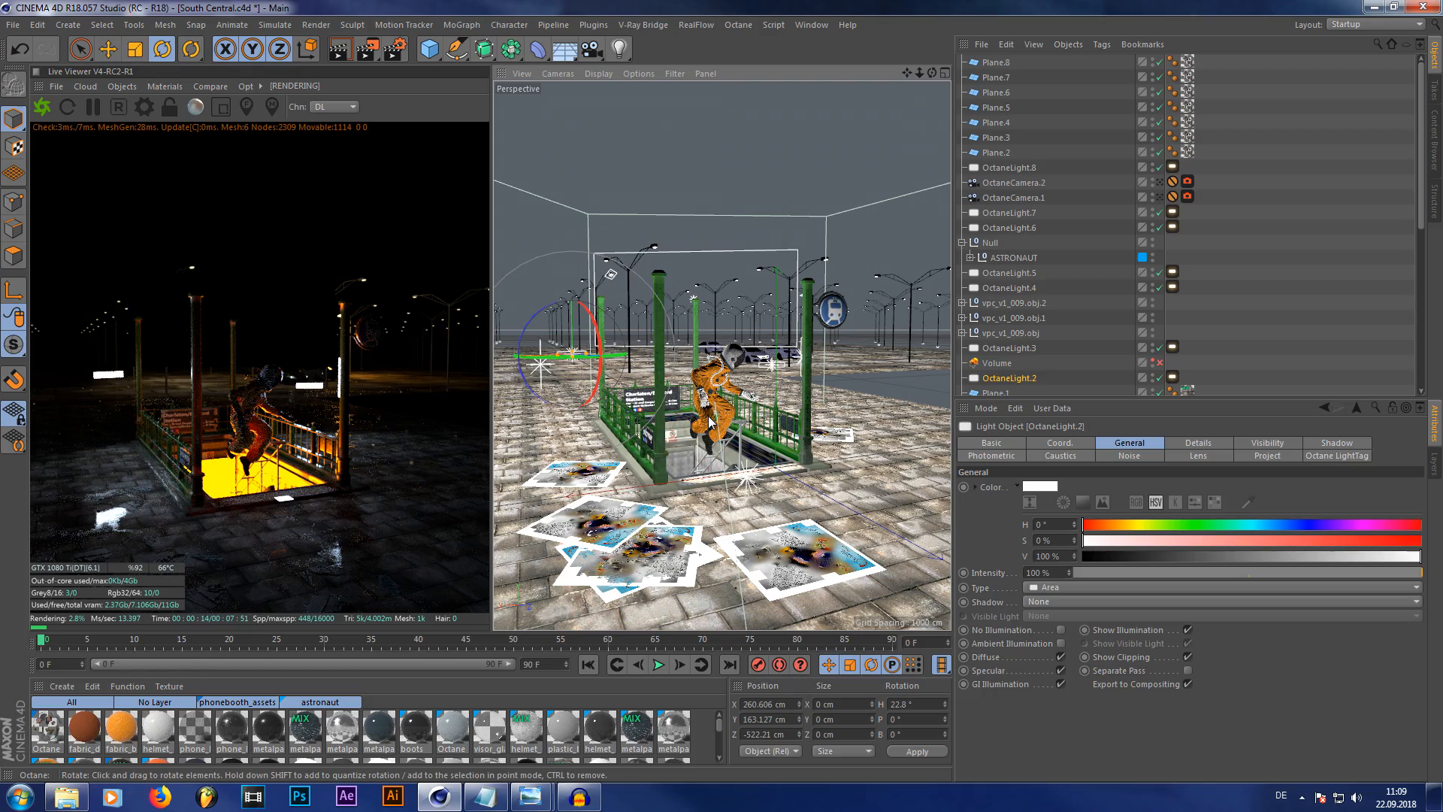
drag(931, 74, 842, 109)
alt+drag(819, 511, 681, 484)
click(678, 477)
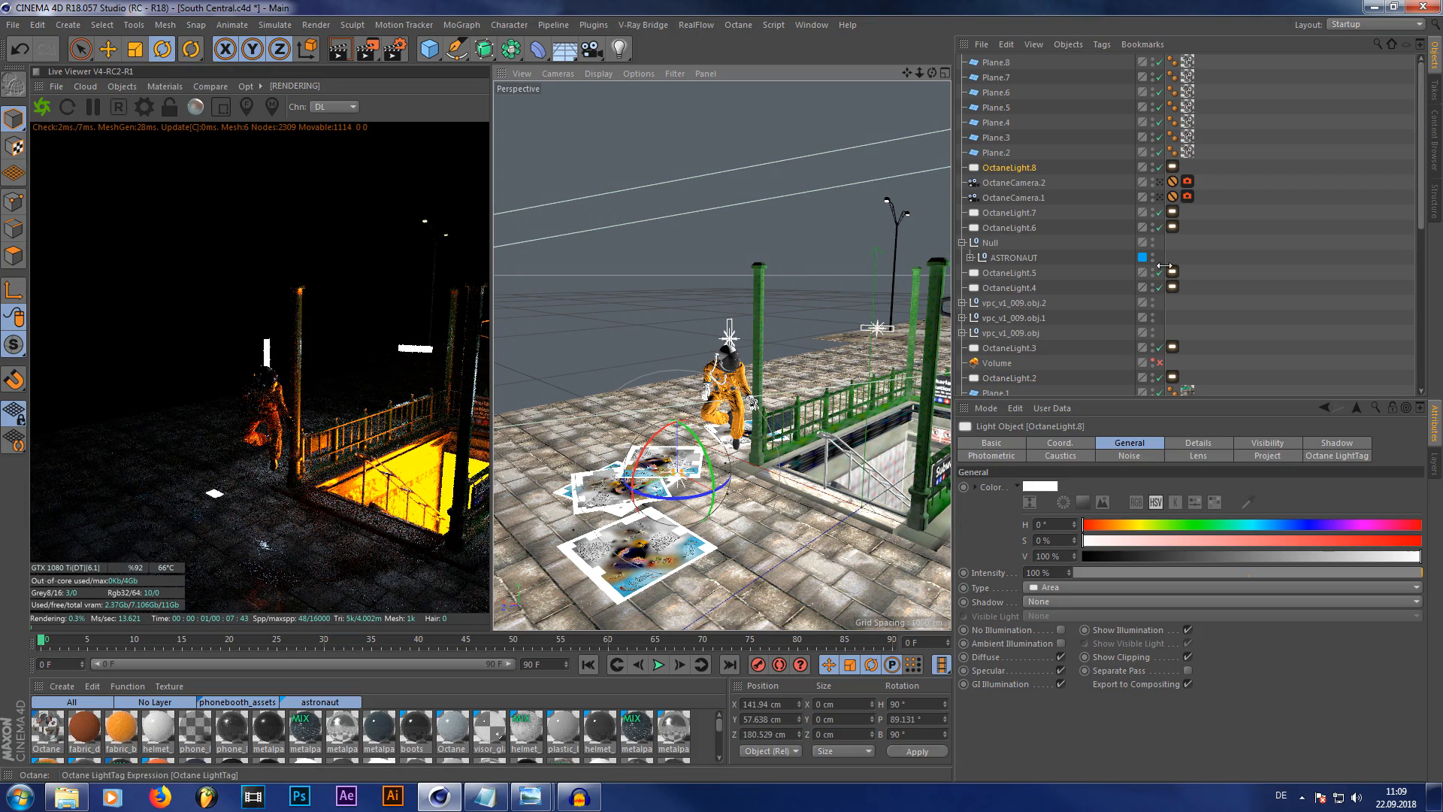
click(1160, 183)
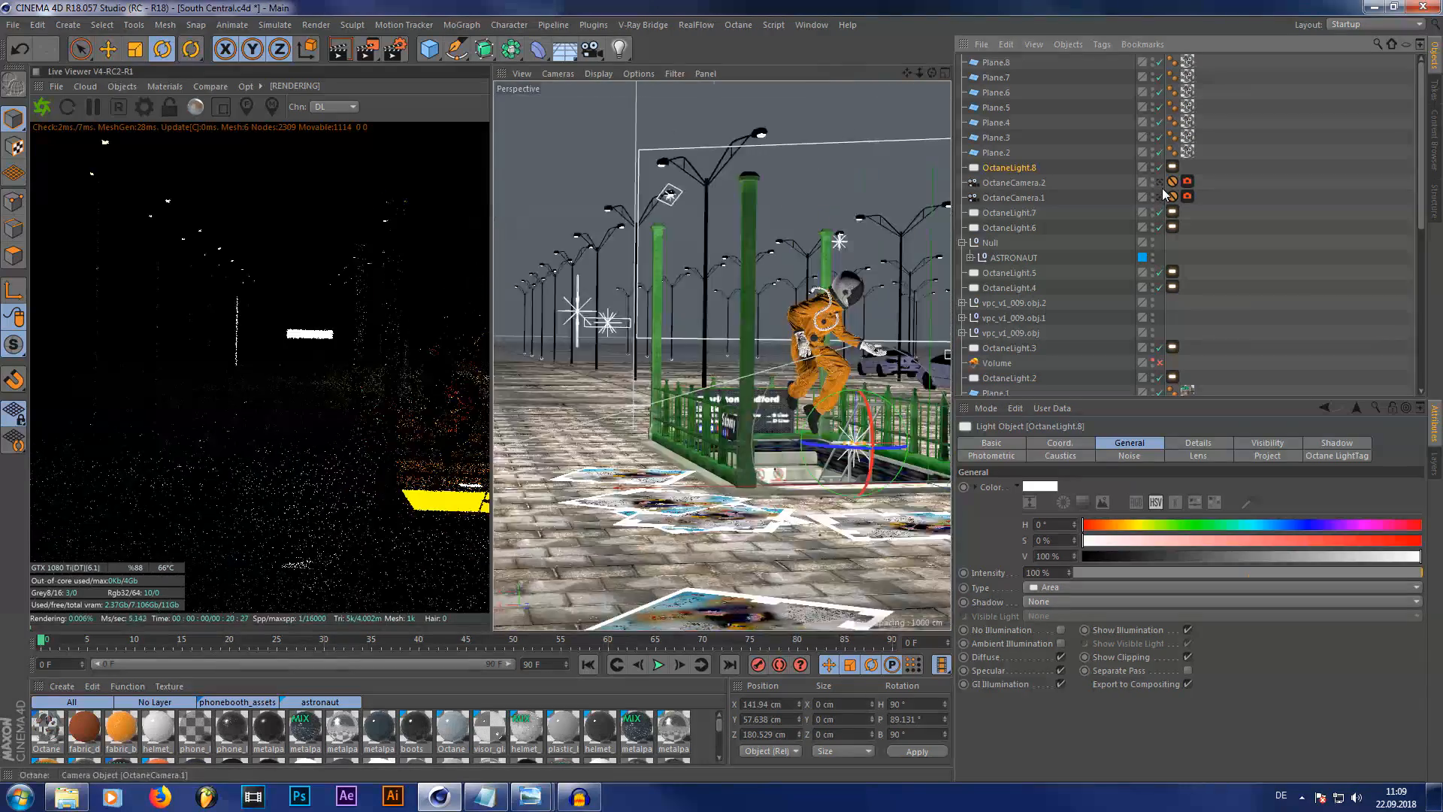
Limit the live render to a region around the astronaut and toggle OctaneLight.8 off and on to compare its effect
click(221, 107)
drag(106, 197, 180, 272)
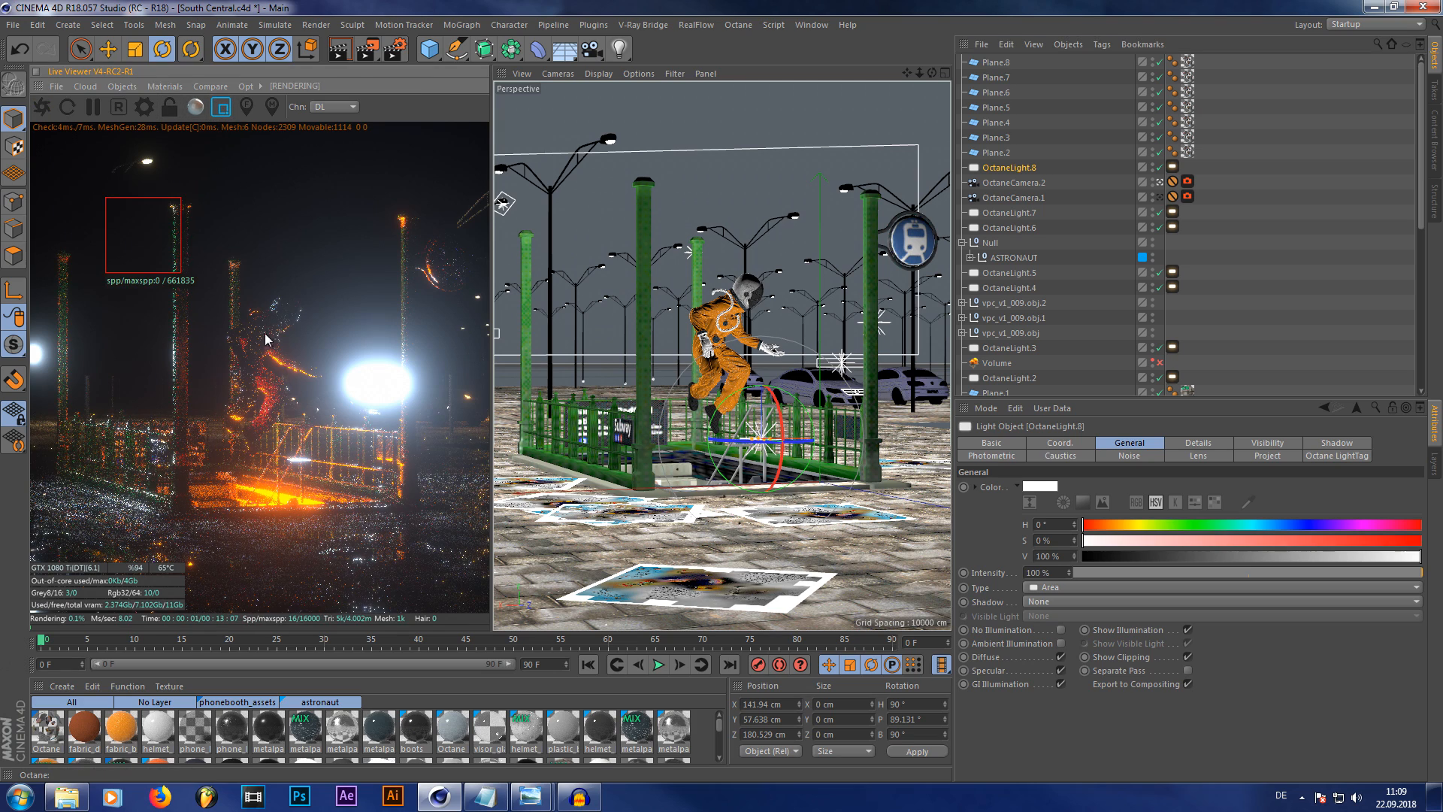
drag(339, 270, 196, 452)
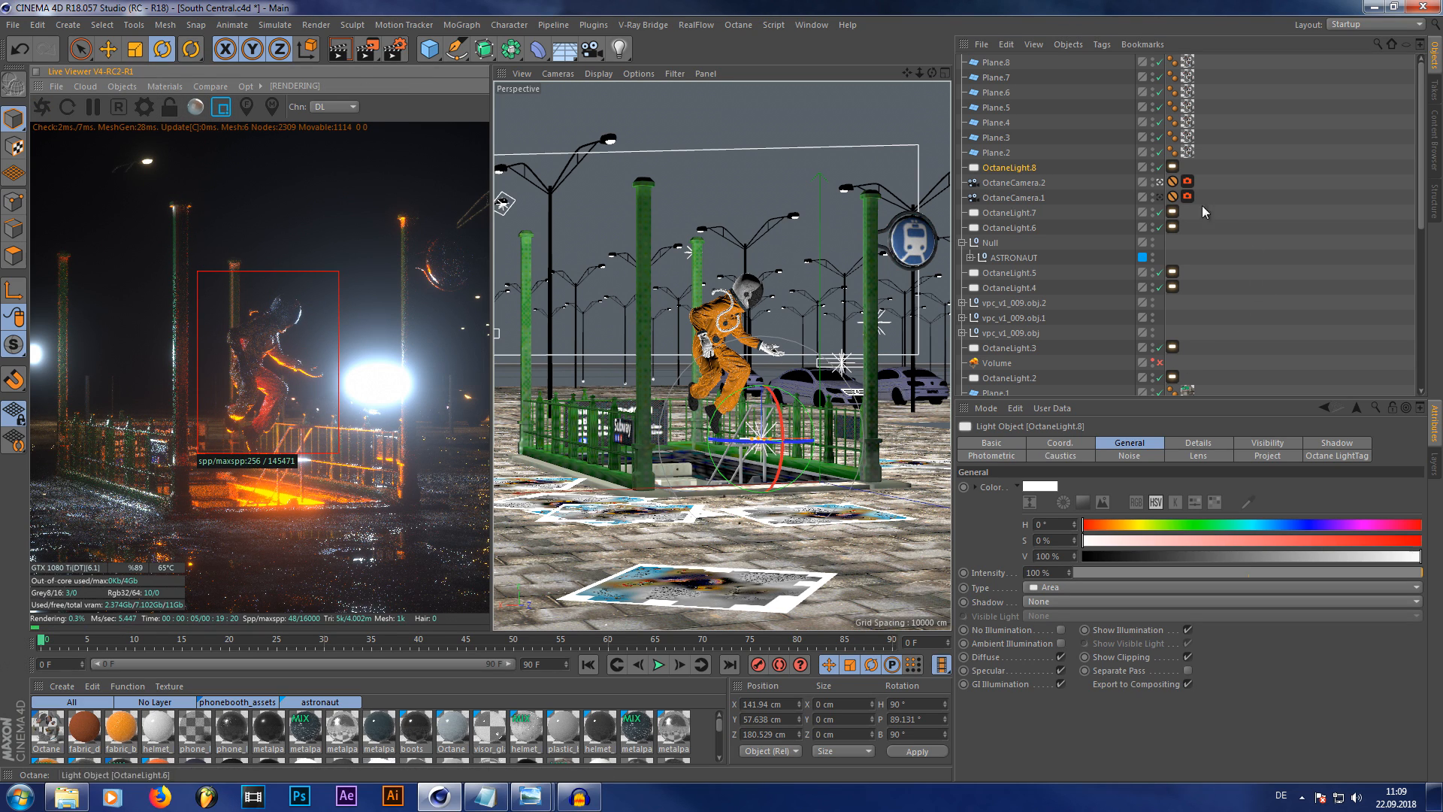
click(1160, 167)
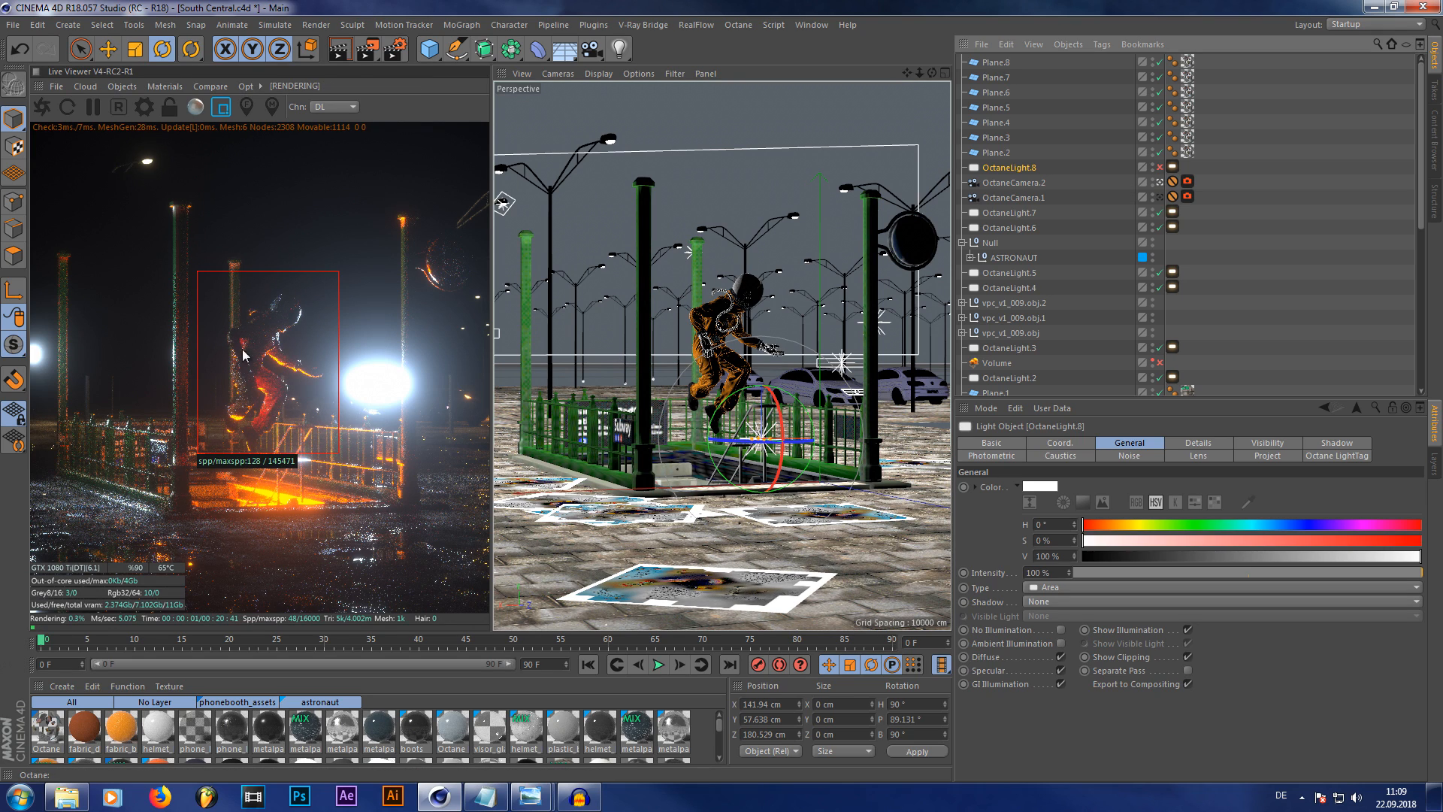
click(1160, 168)
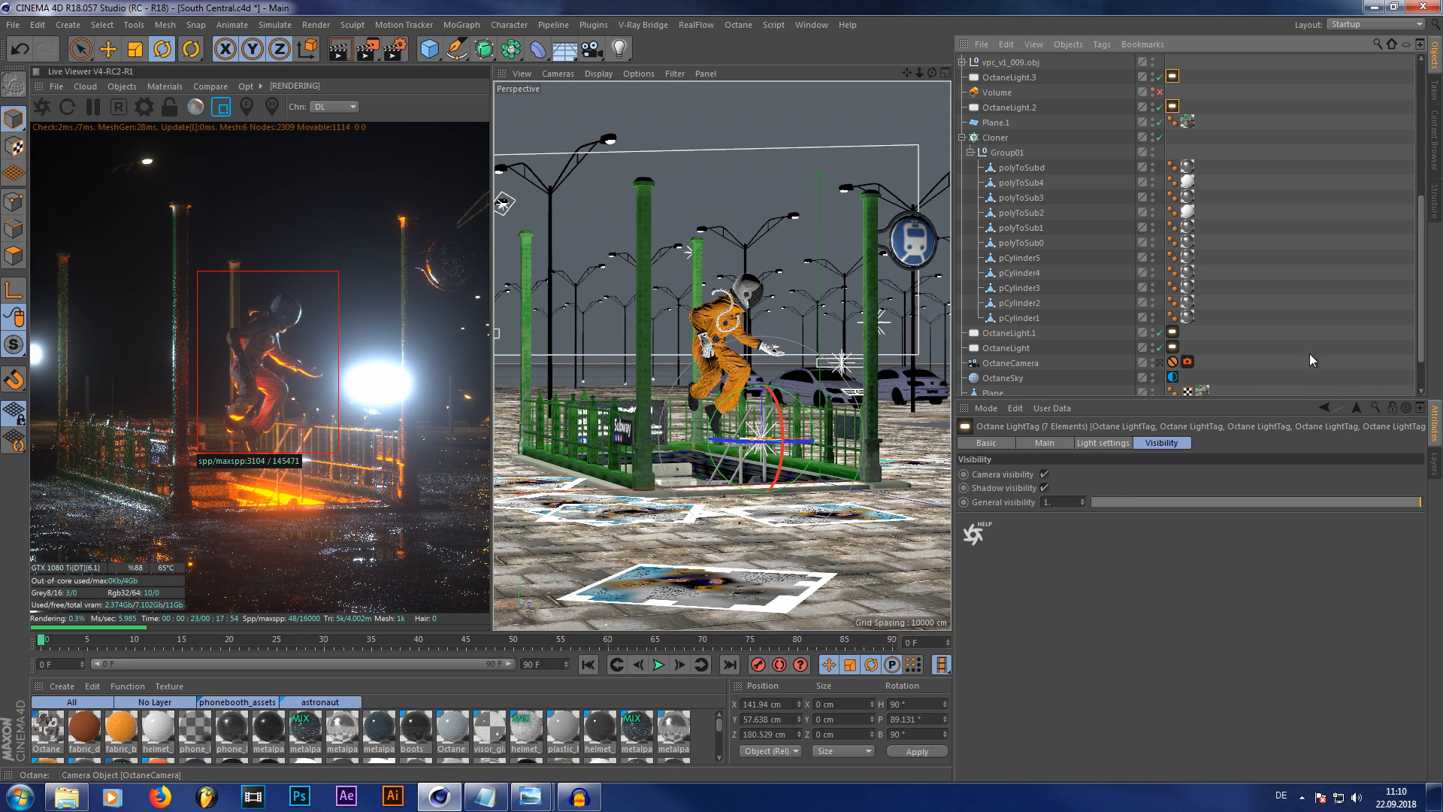
Disable camera visibility on all selected Octane light tags, check a render region around the subway railing, and turn the region off
ctrl+click(1178, 348)
click(1045, 473)
drag(438, 351, 229, 499)
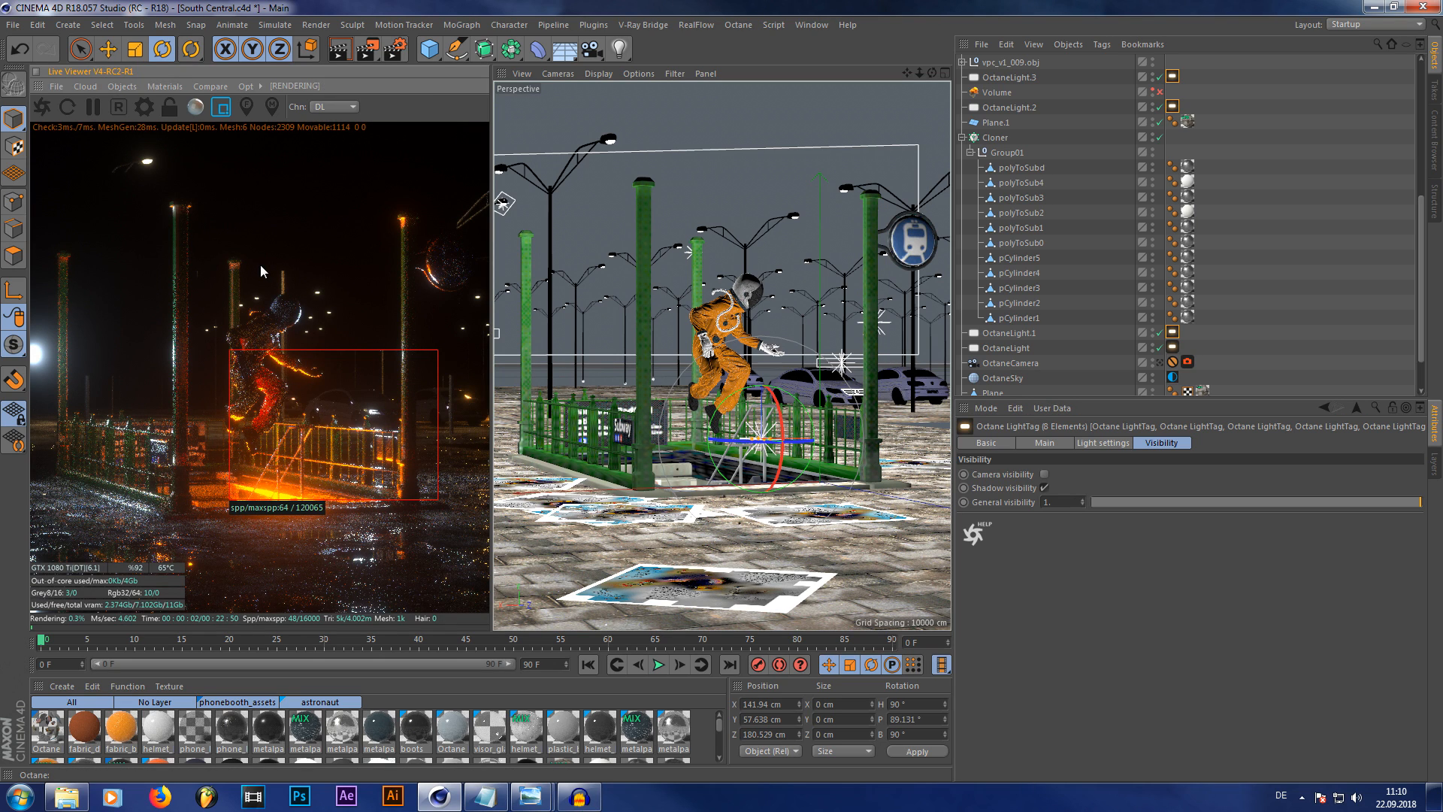
click(221, 109)
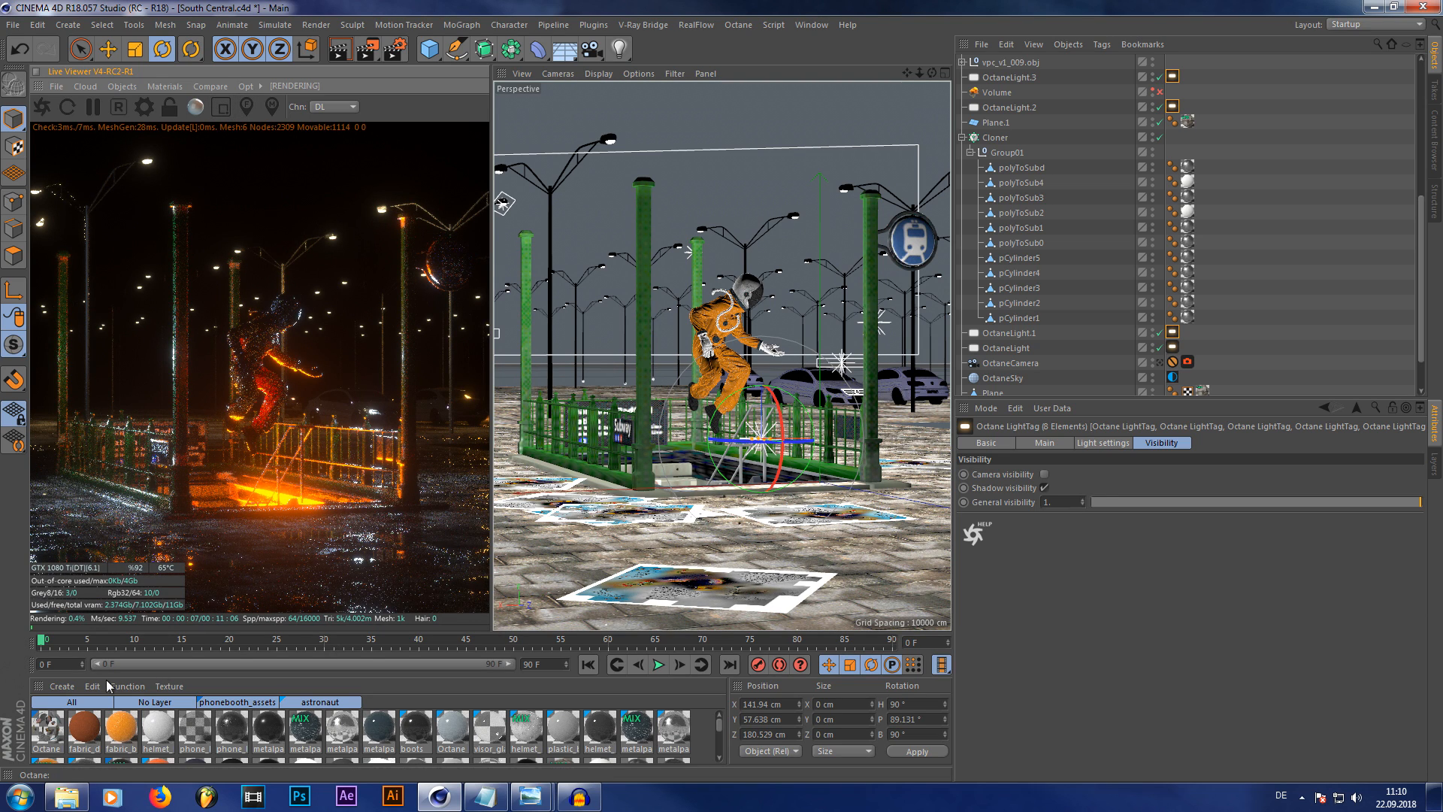
Switch to Windows Explorer and open the textures > Poliigon folder inside Cinema 4d Downloads on drive D
click(67, 797)
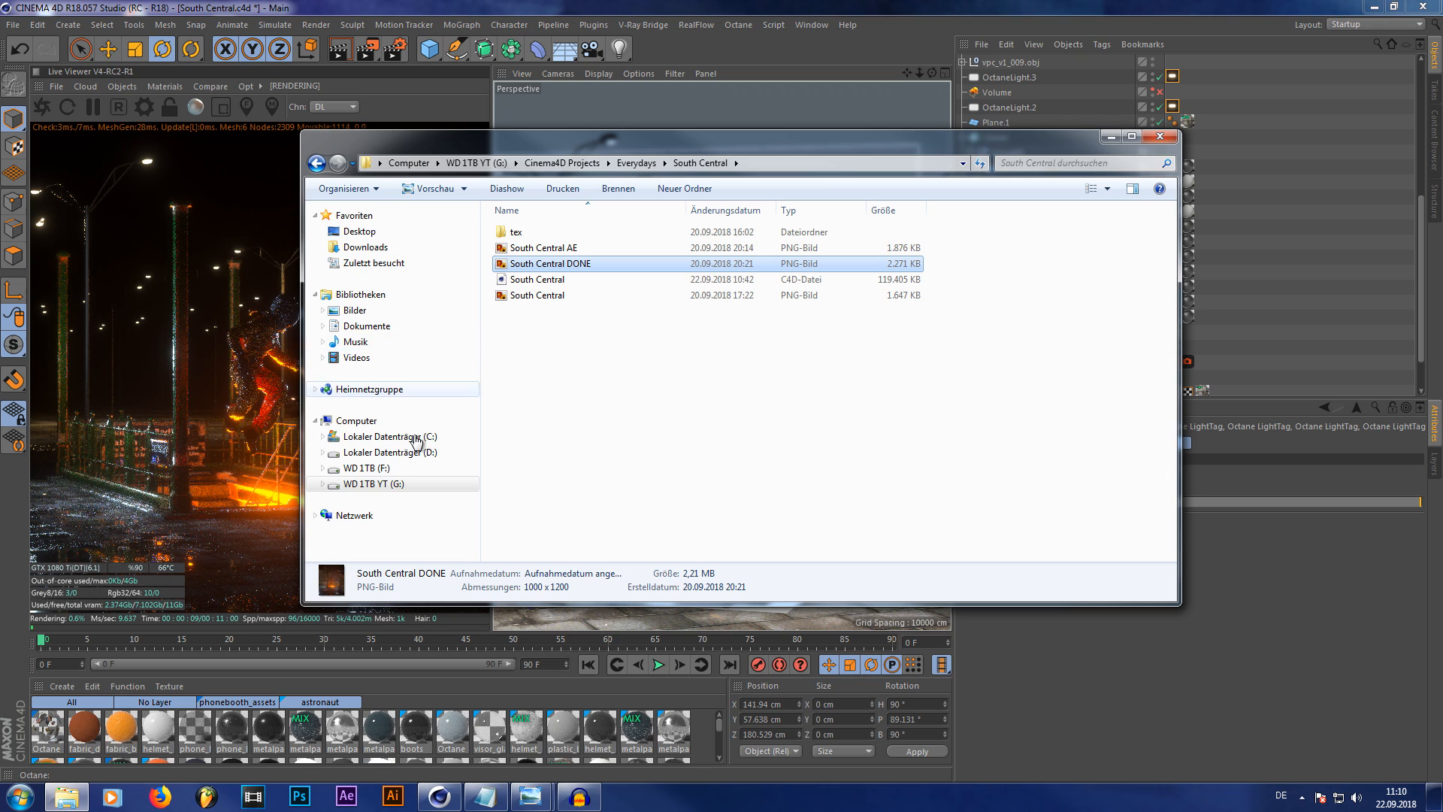
click(406, 452)
double_click(549, 390)
scroll(556, 404, down, 6)
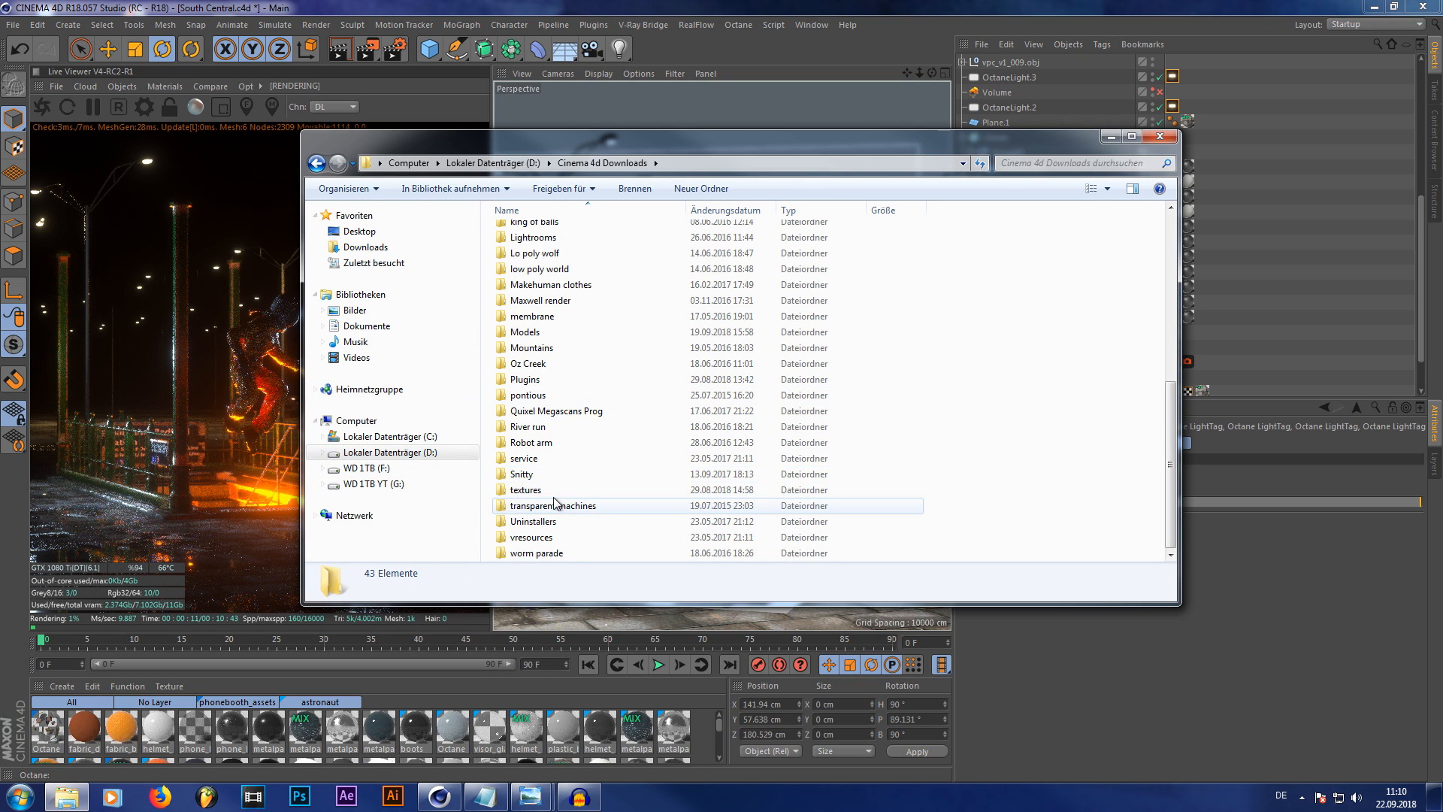
double_click(554, 505)
scroll(560, 488, down, 3)
click(530, 430)
double_click(531, 430)
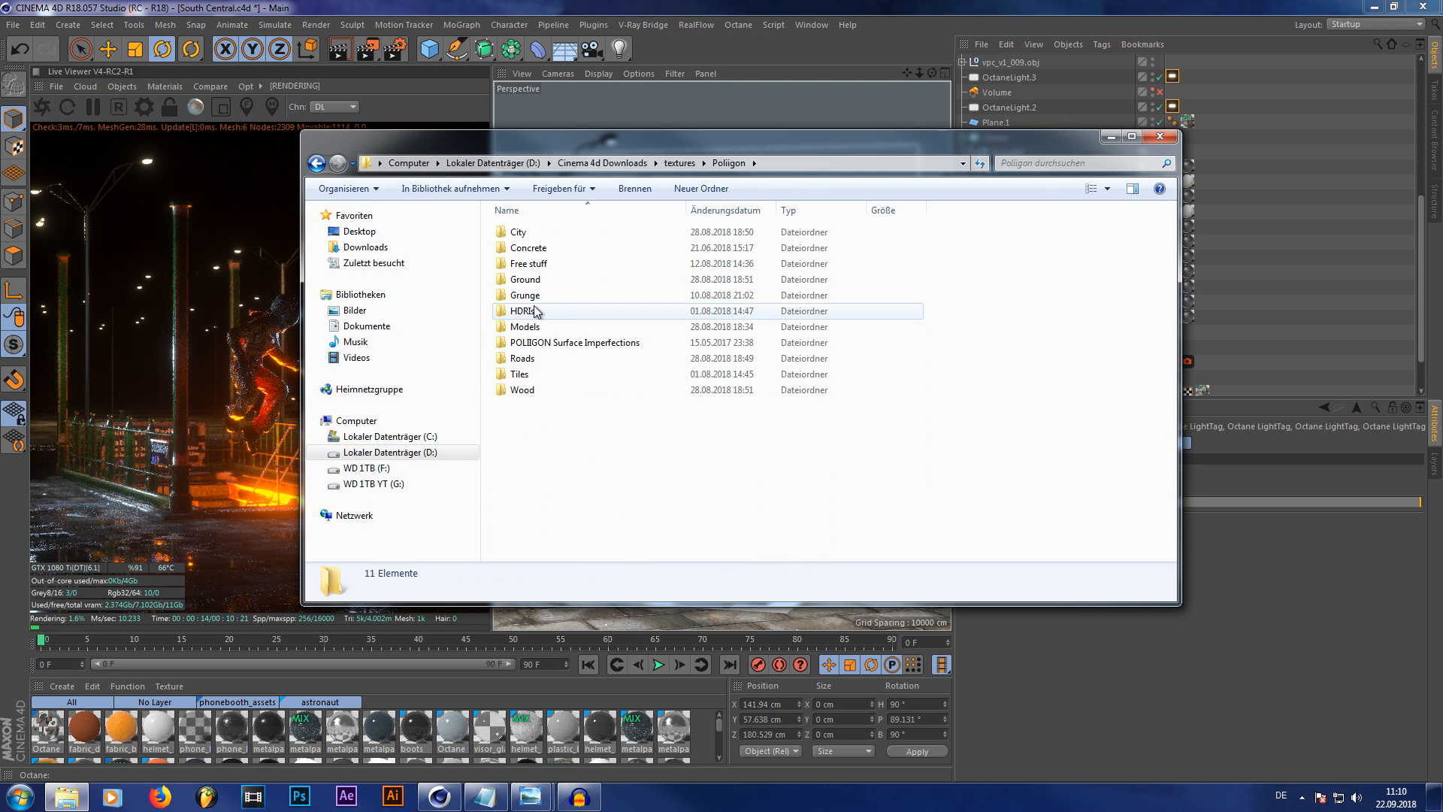
Open the HIRES folder of the City Rubbish Paper 001 texture set within Roads
click(524, 360)
double_click(524, 360)
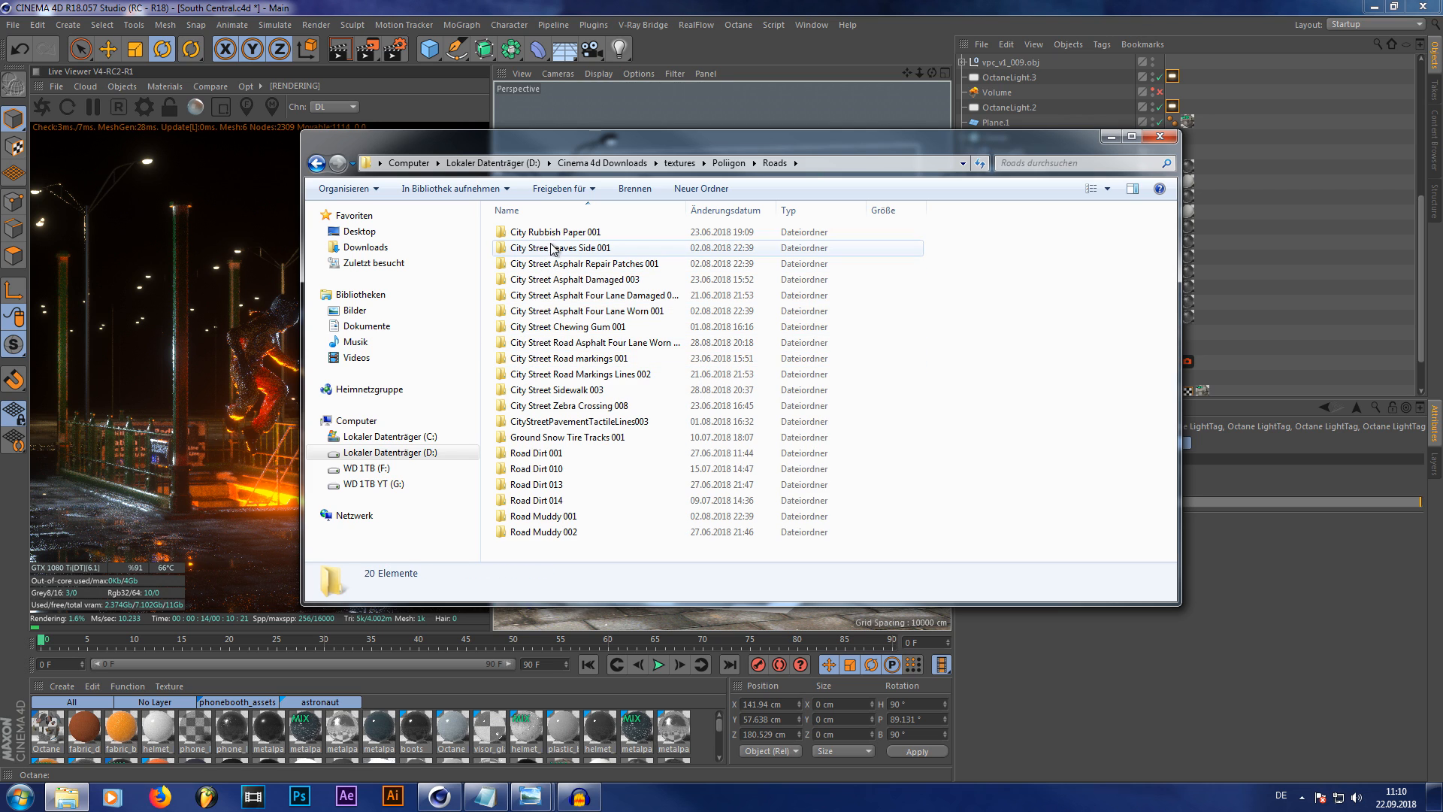
double_click(530, 246)
double_click(528, 233)
double_click(556, 241)
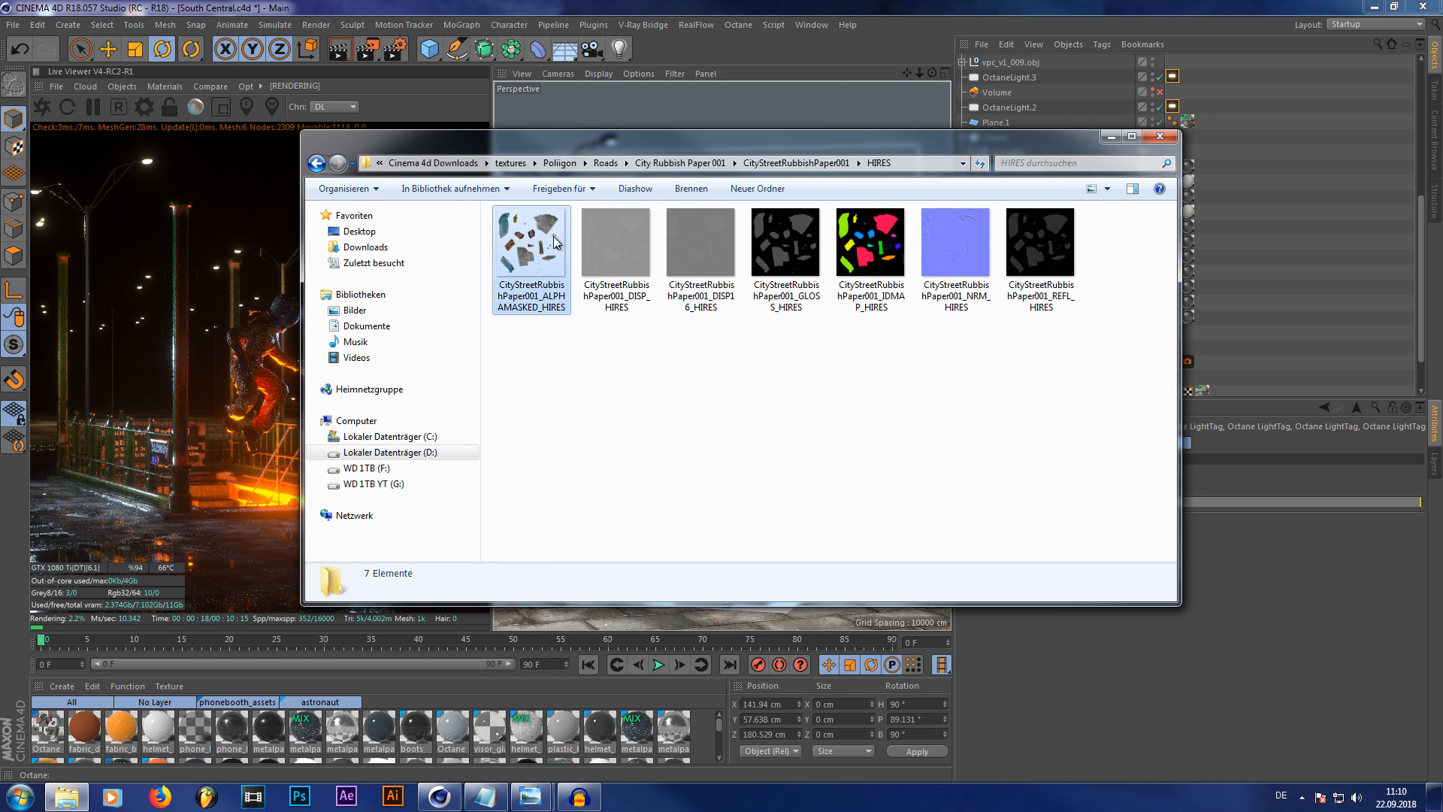
View the CityStreetRubbishPaper001 maps one after another, starting with the alpha-masked image, and close the image viewer and folder window
double_click(502, 254)
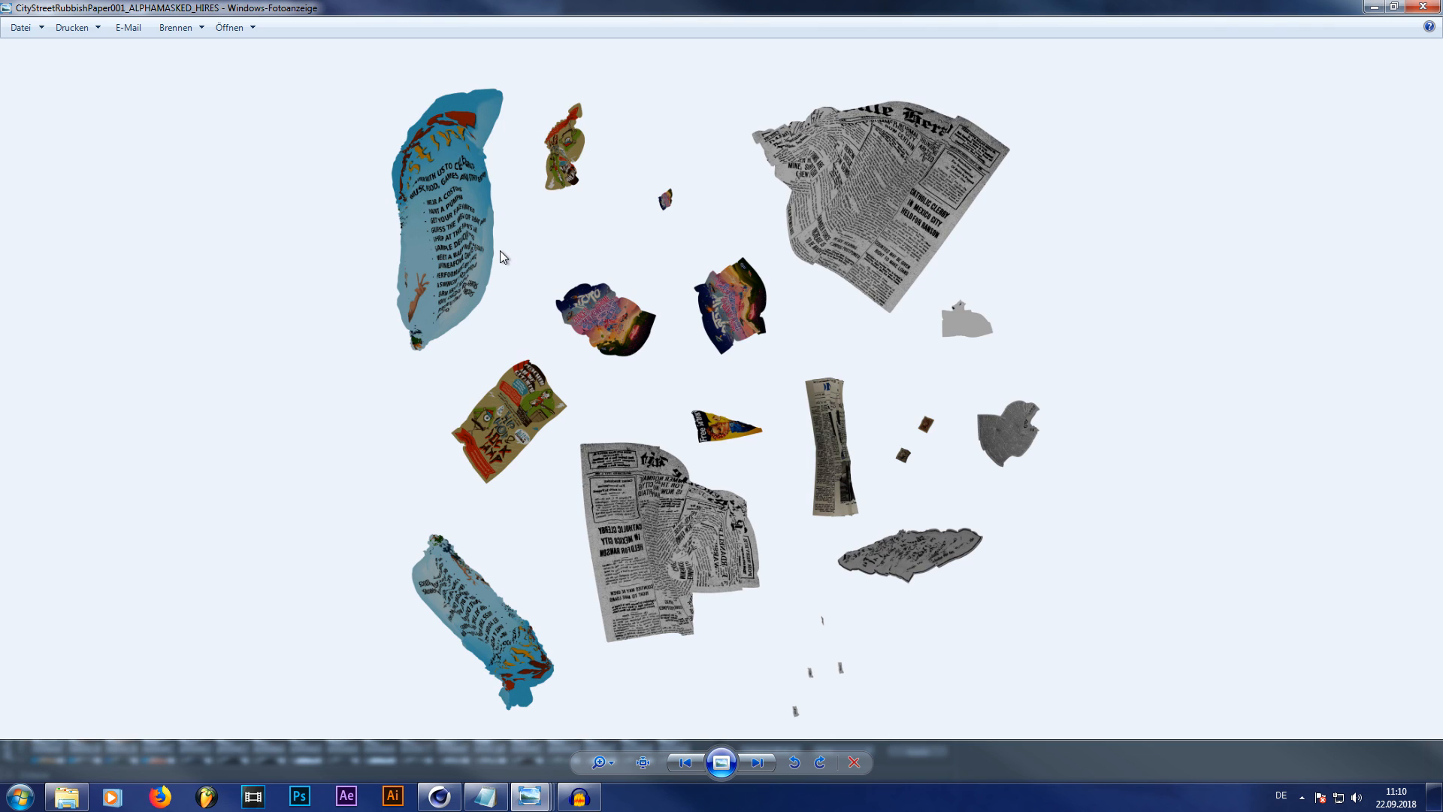
key(Right)
key(Right)
key(Right)
key(Right)
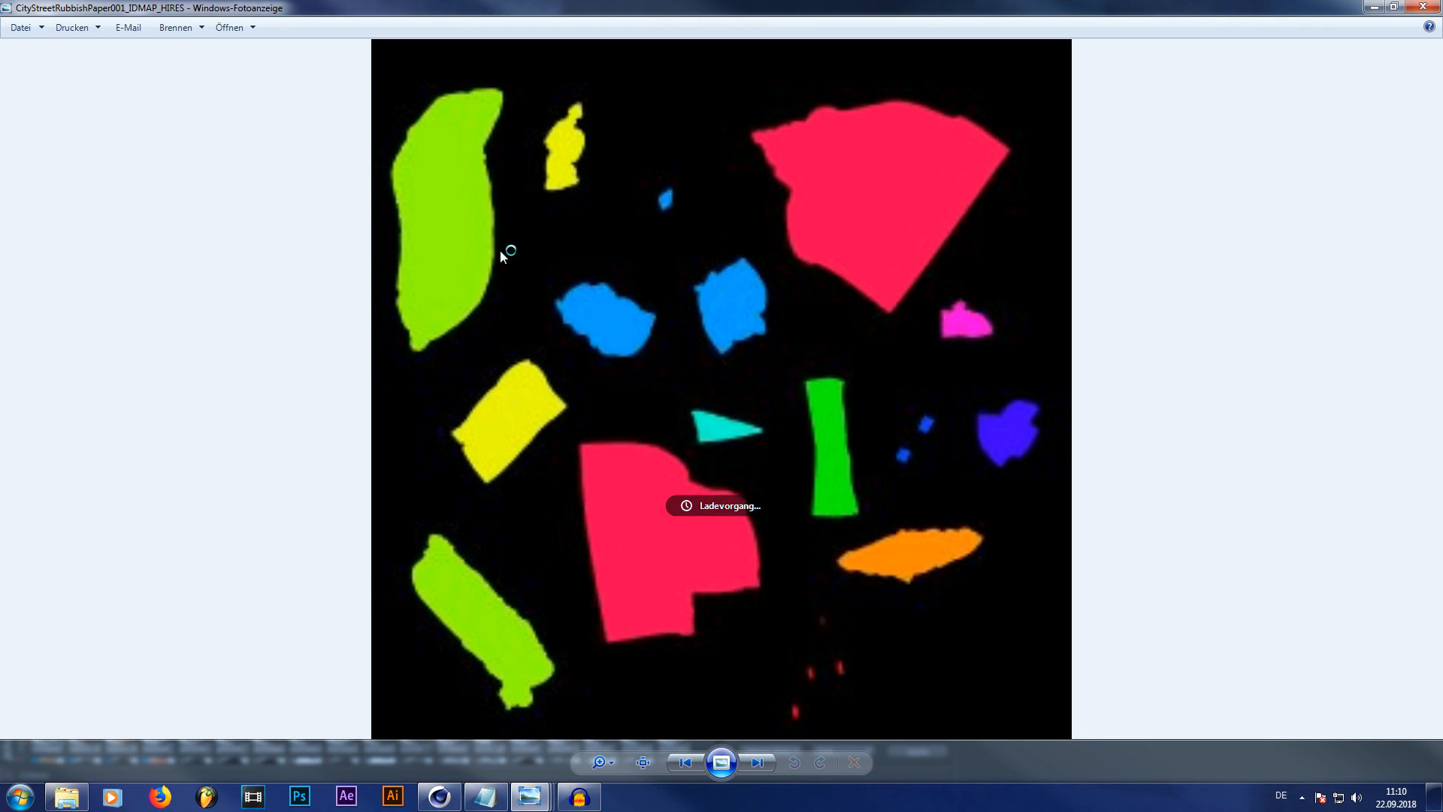
key(Right)
key(Right)
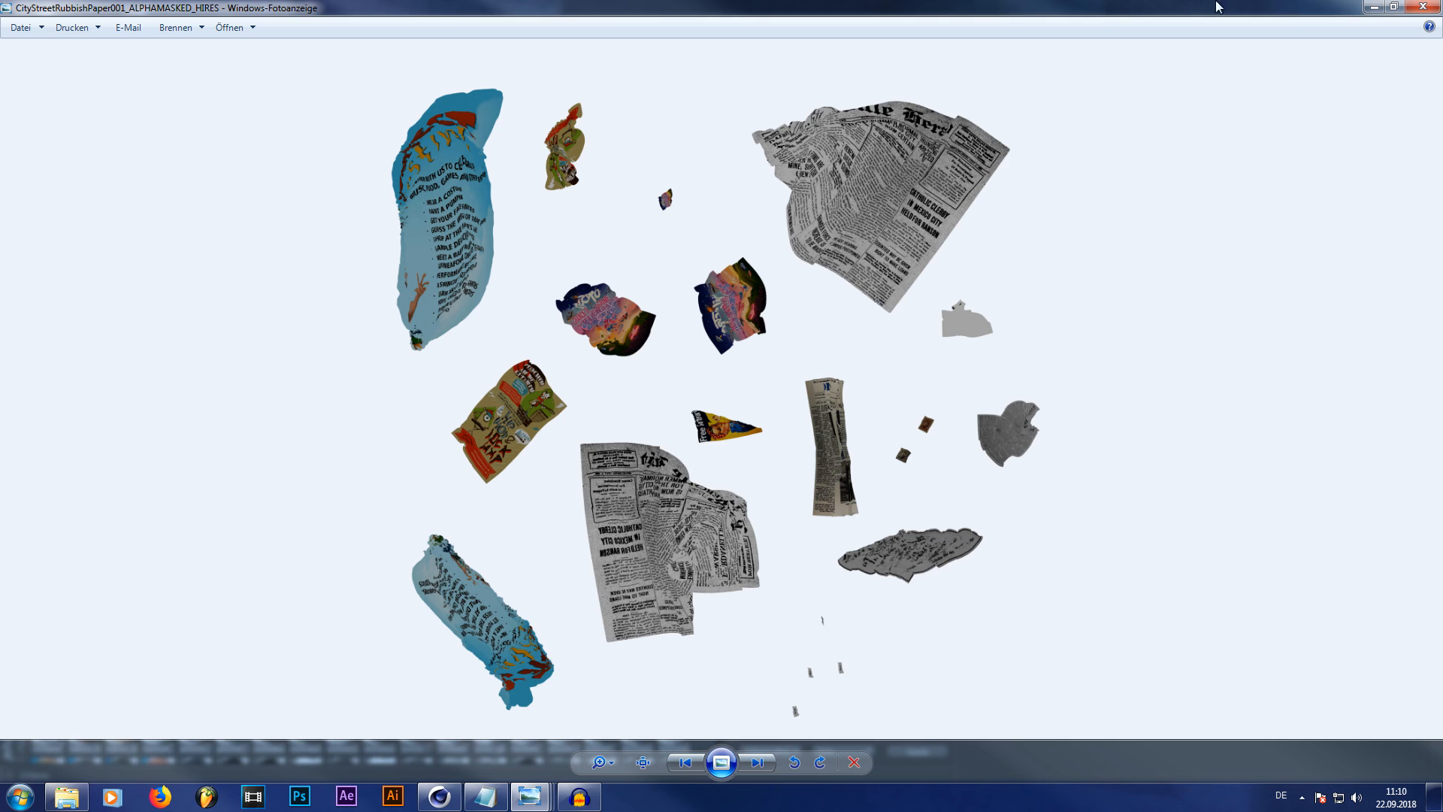
click(1421, 9)
click(1177, 130)
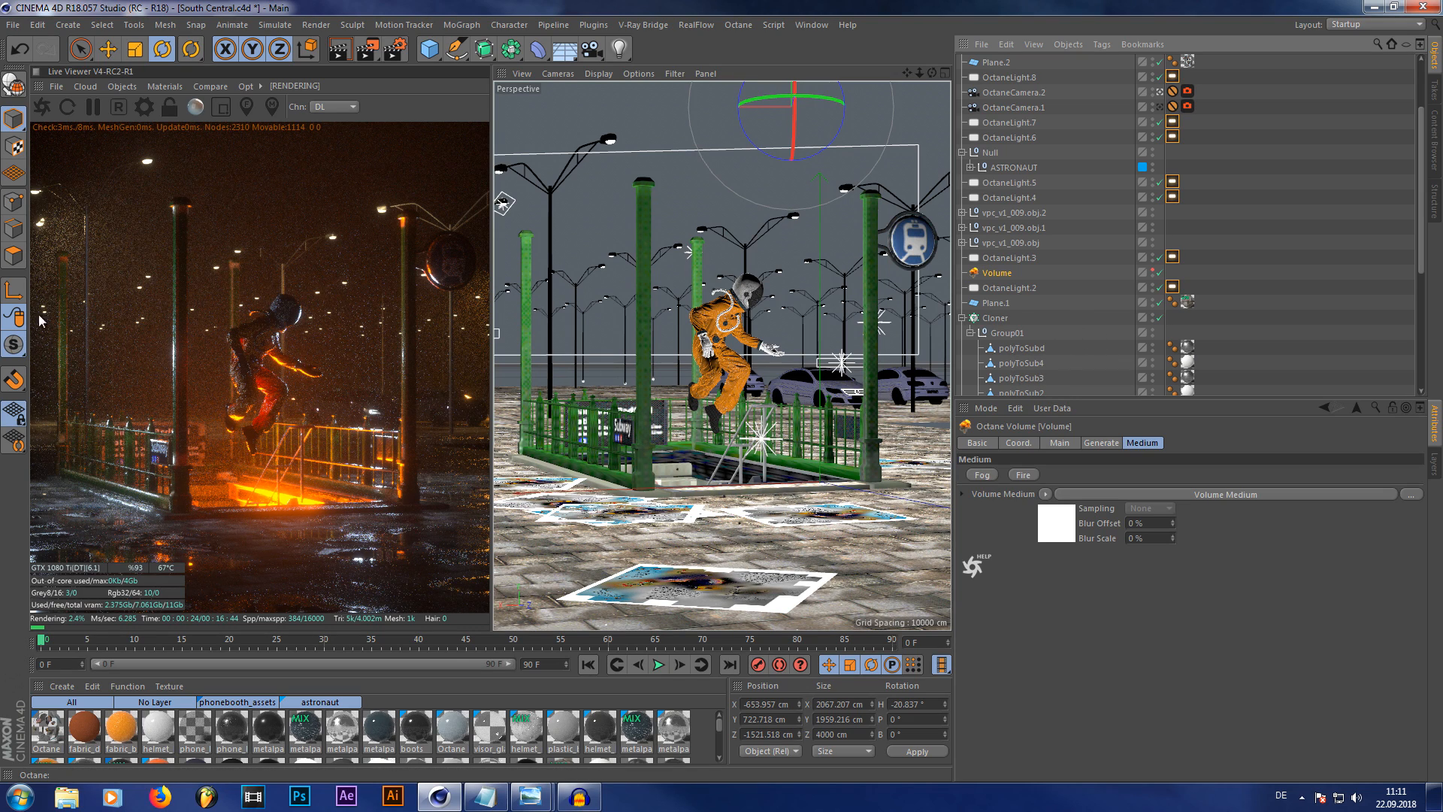
Inspect the Volume object's medium settings and its RgbSpectrum absorption color, closing the color picker without a change
click(1058, 513)
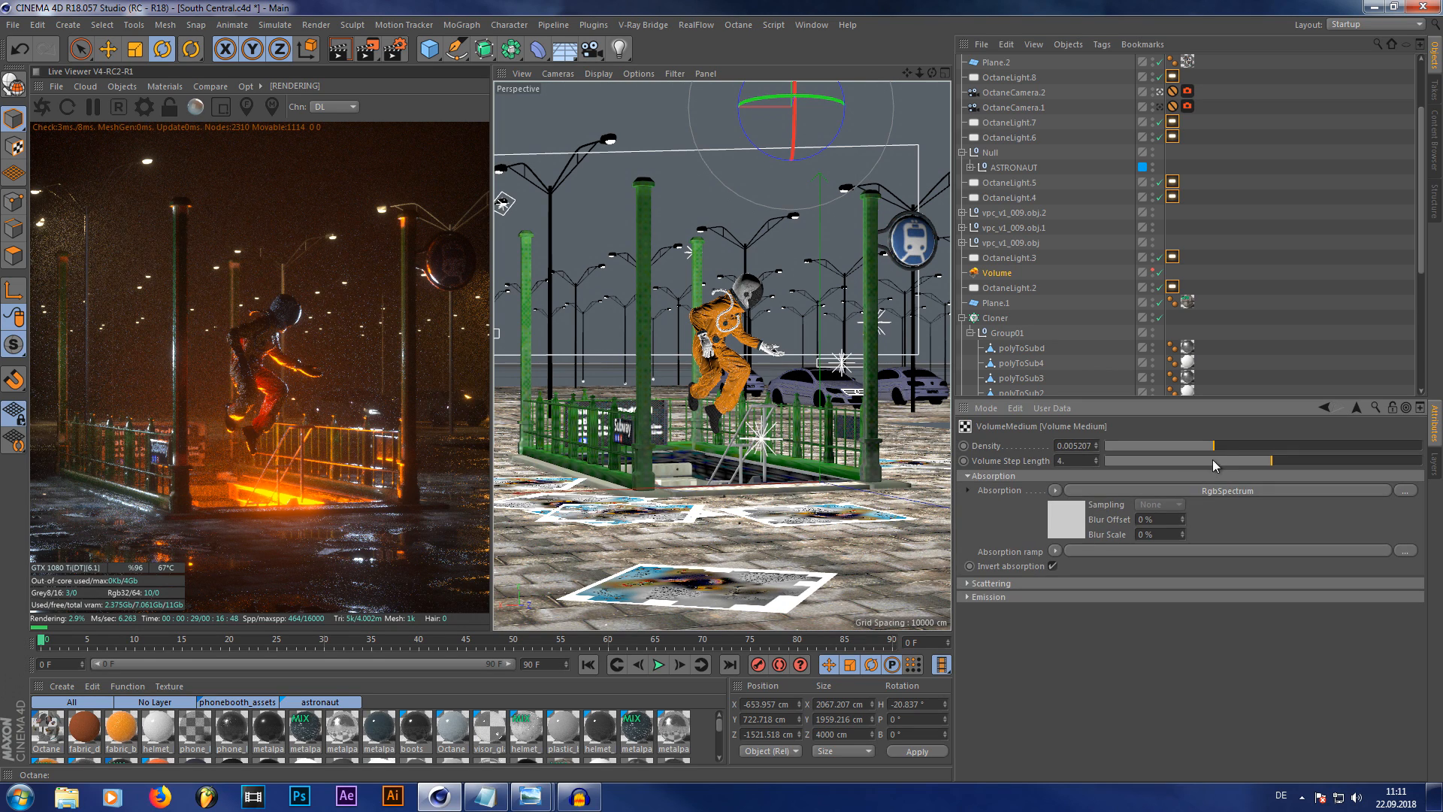
click(1048, 529)
click(1017, 499)
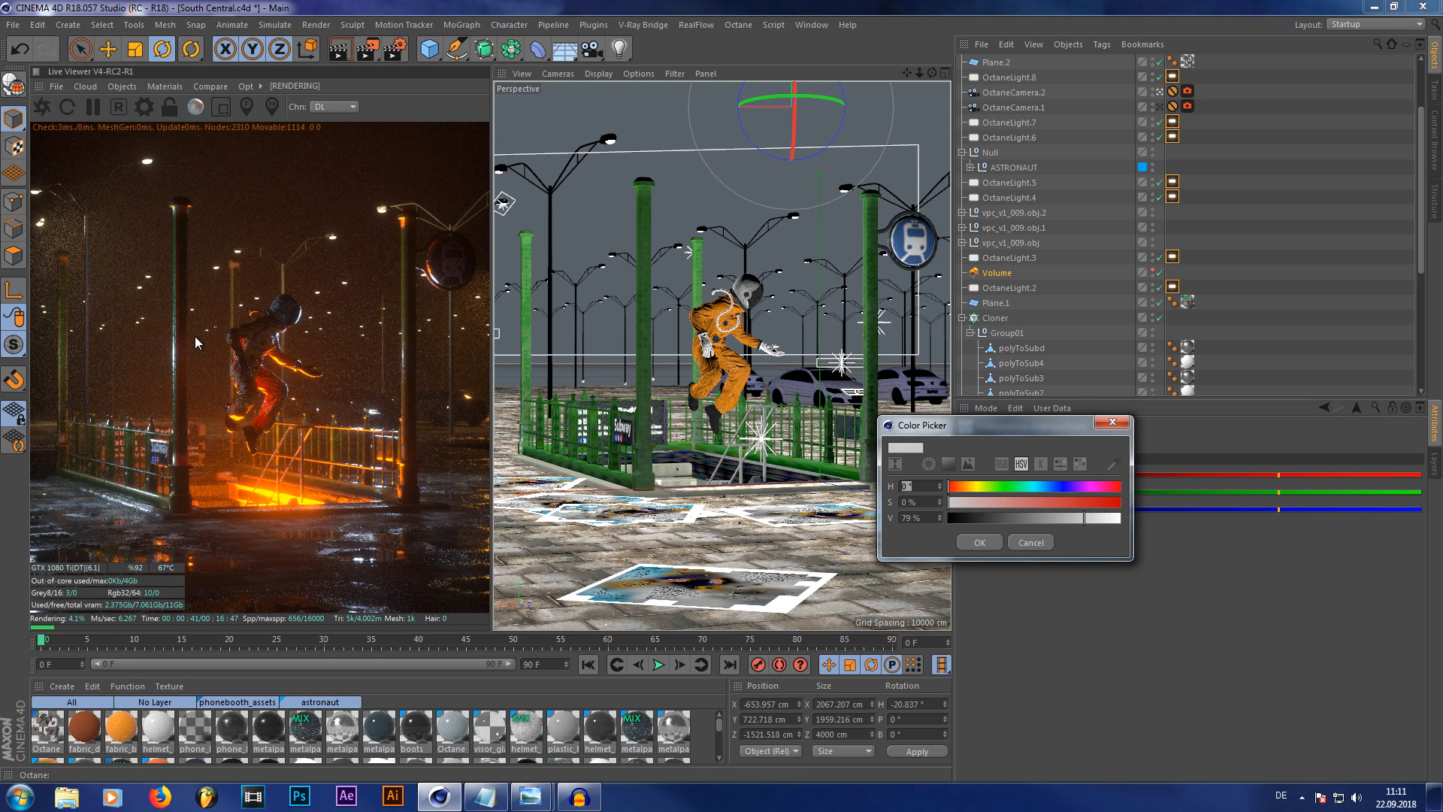
click(1112, 422)
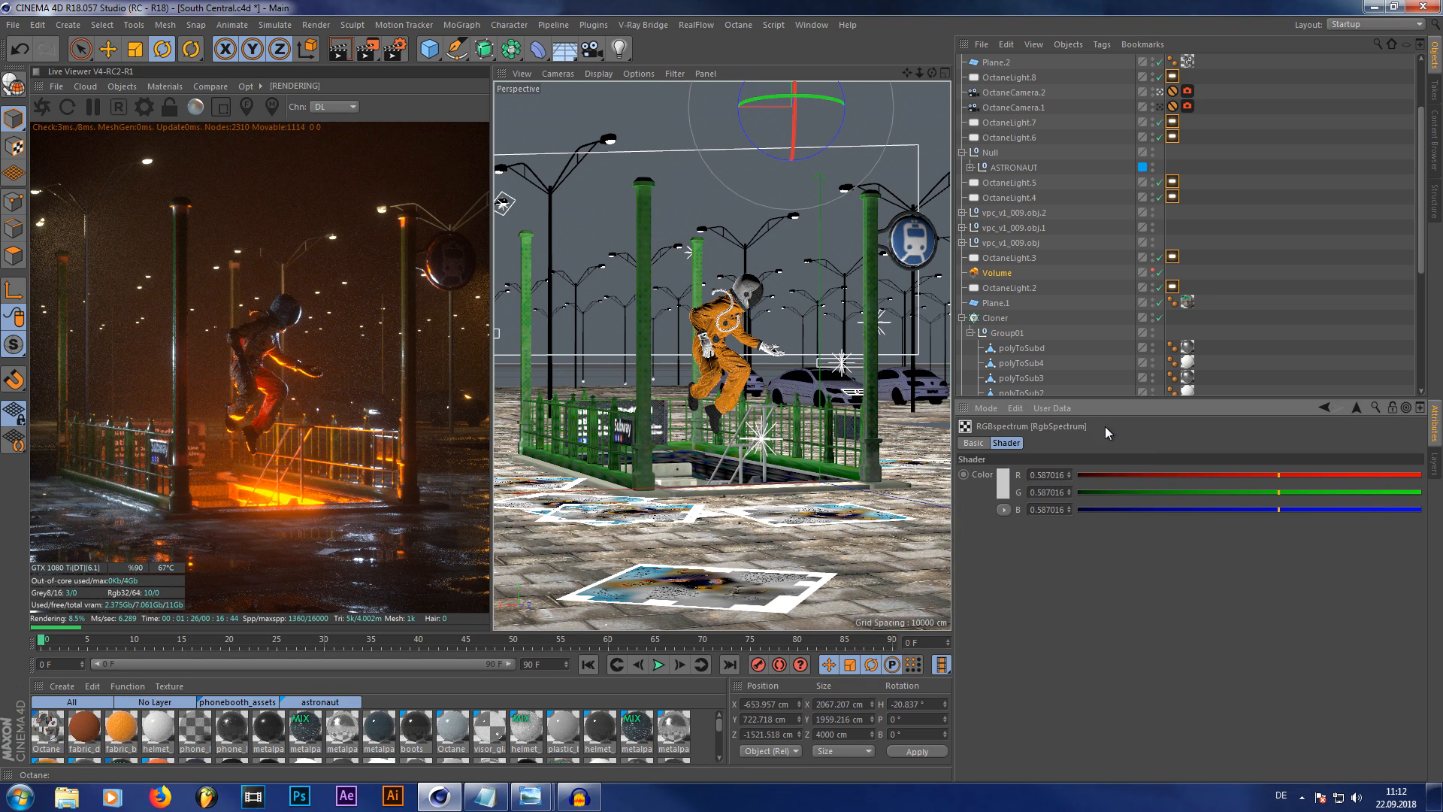